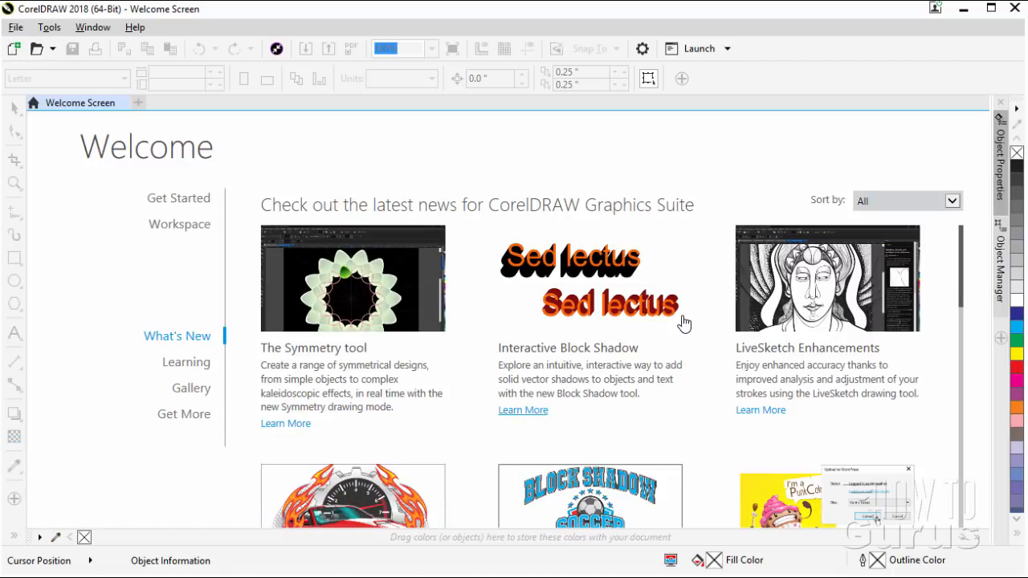
Look through the What's New articles on the welcome screen, from the Symmetry tool to Aftershot Standard with HDR
scroll(964, 277, "down", 2)
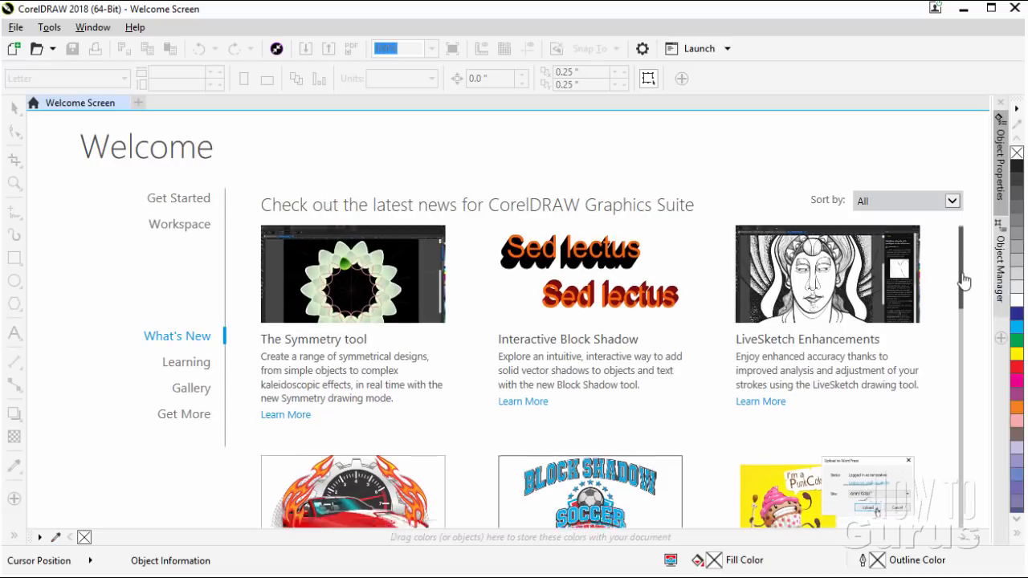
scroll(966, 333, "down", 3)
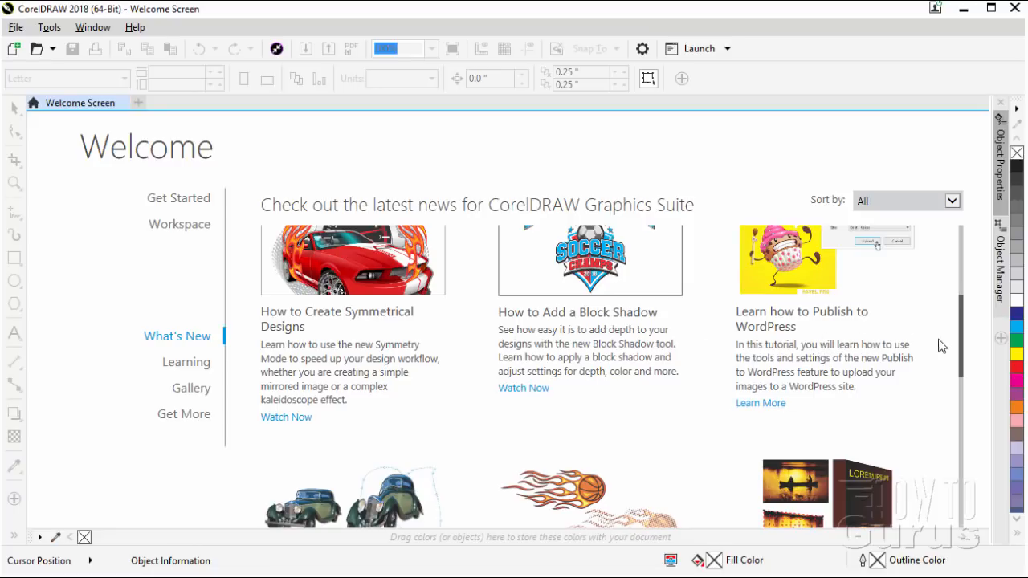
left_click_drag(964, 345, 963, 386)
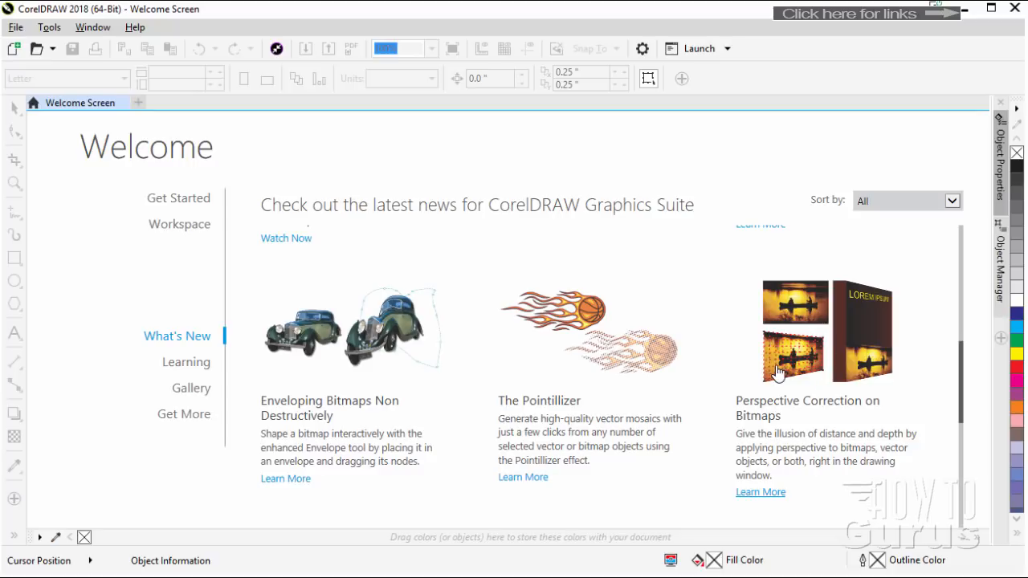
left_click_drag(964, 381, 956, 431)
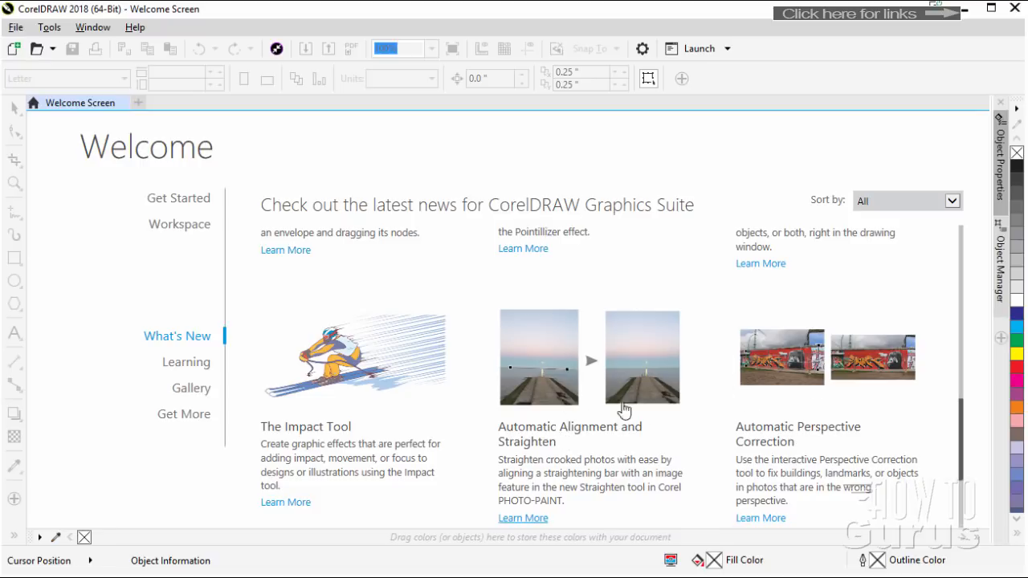
left_click_drag(963, 442, 963, 482)
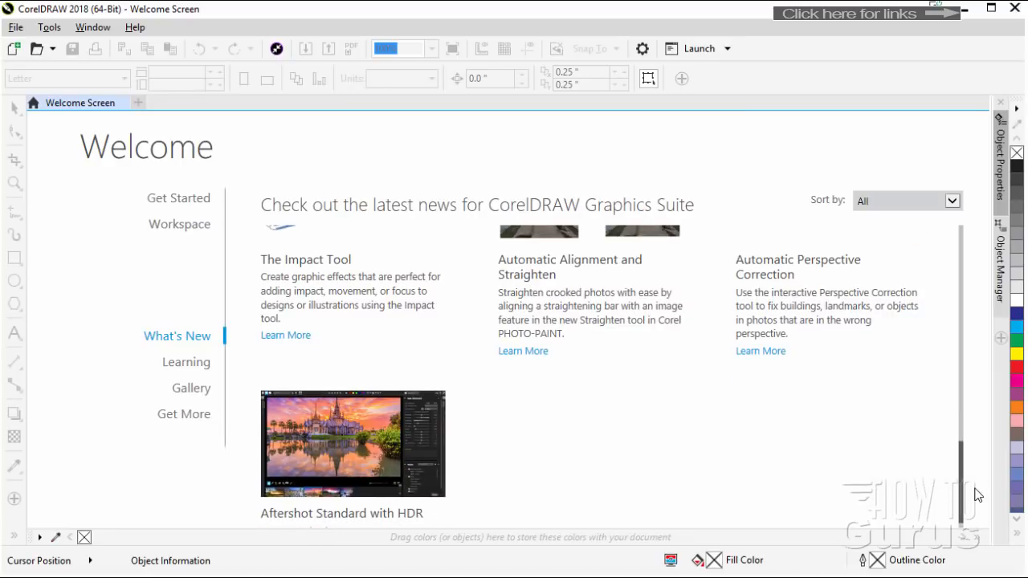
left_click_drag(963, 493, 959, 263)
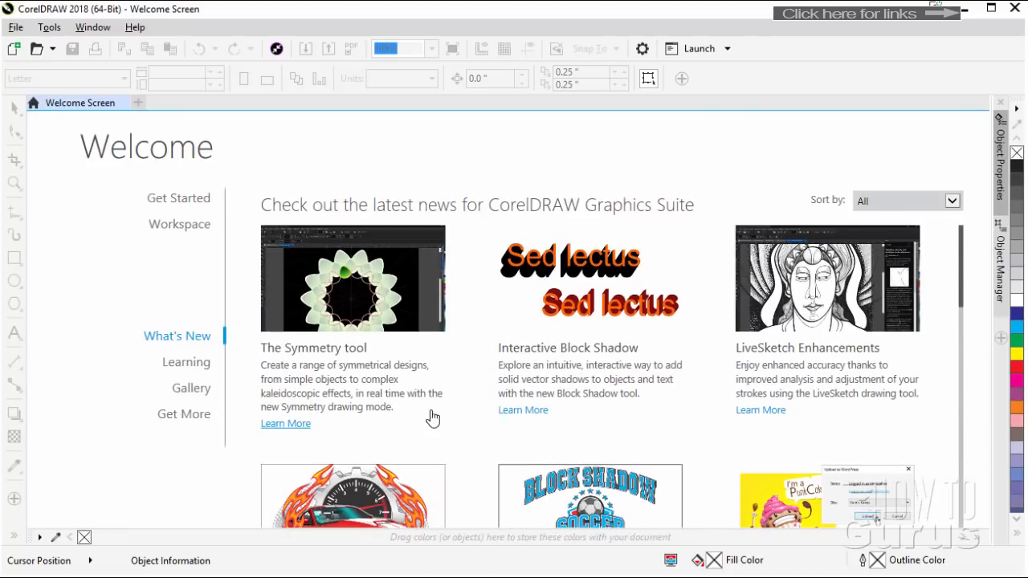
left_click_drag(961, 305, 958, 420)
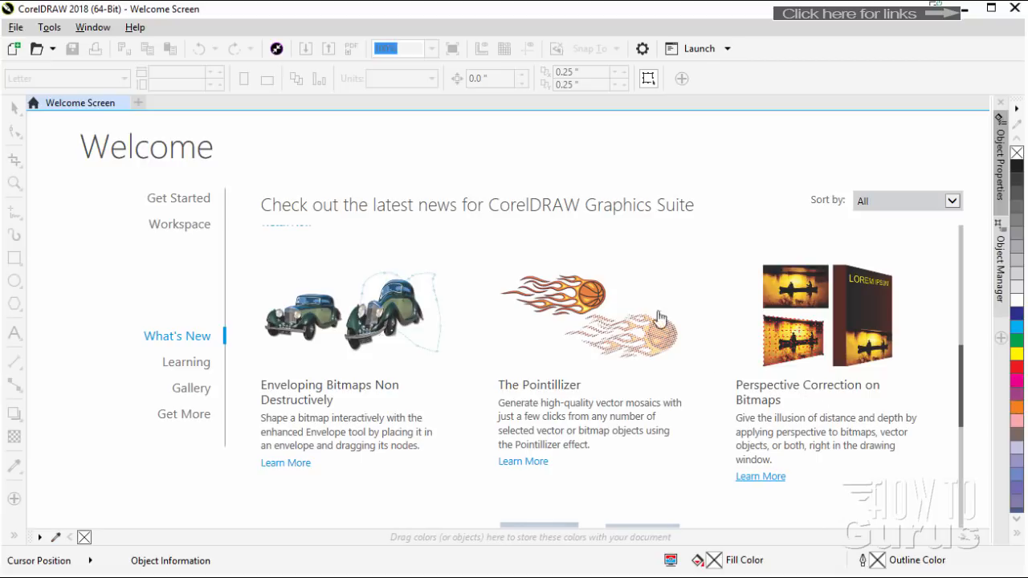
Create a new Letter-size landscape document, 11 by 8.5 inches, in CMYK at 300 dpi
left_click(14, 49)
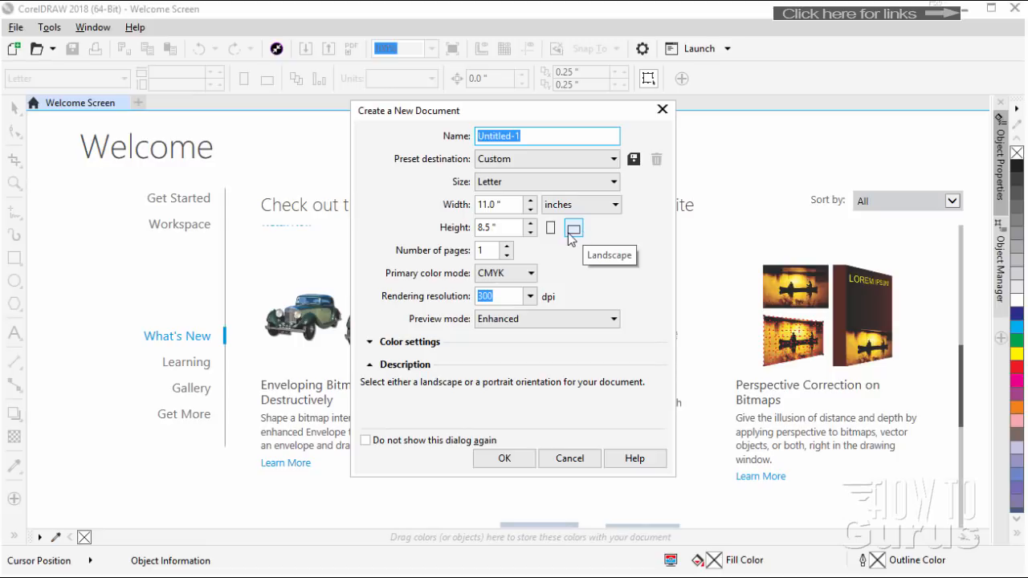
left_click(511, 457)
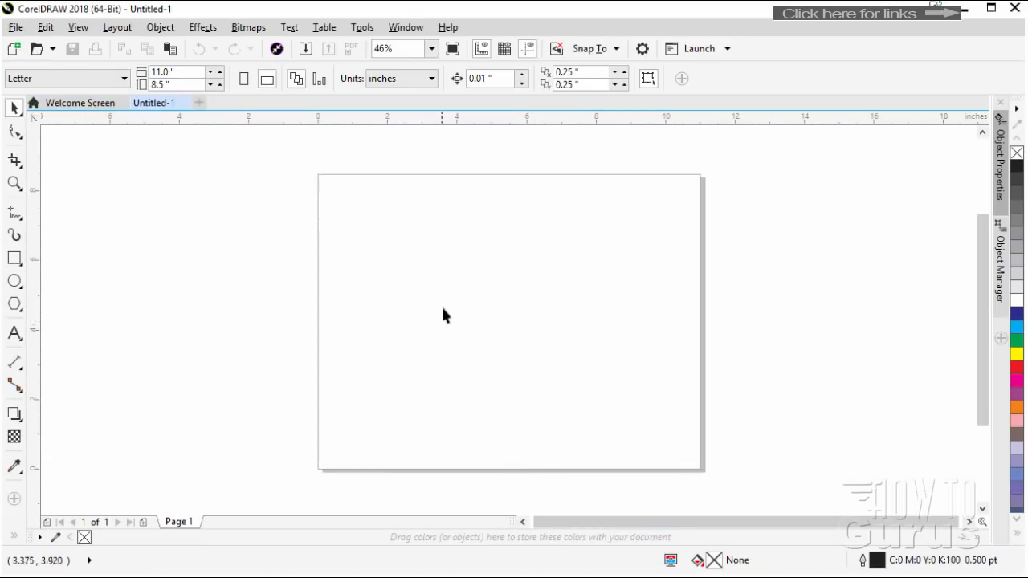
Create a new one-line symmetry and freehand-draw half of a horned skull from its vertical axis, about 3.2 by 5.3 inches
right_click(494, 260)
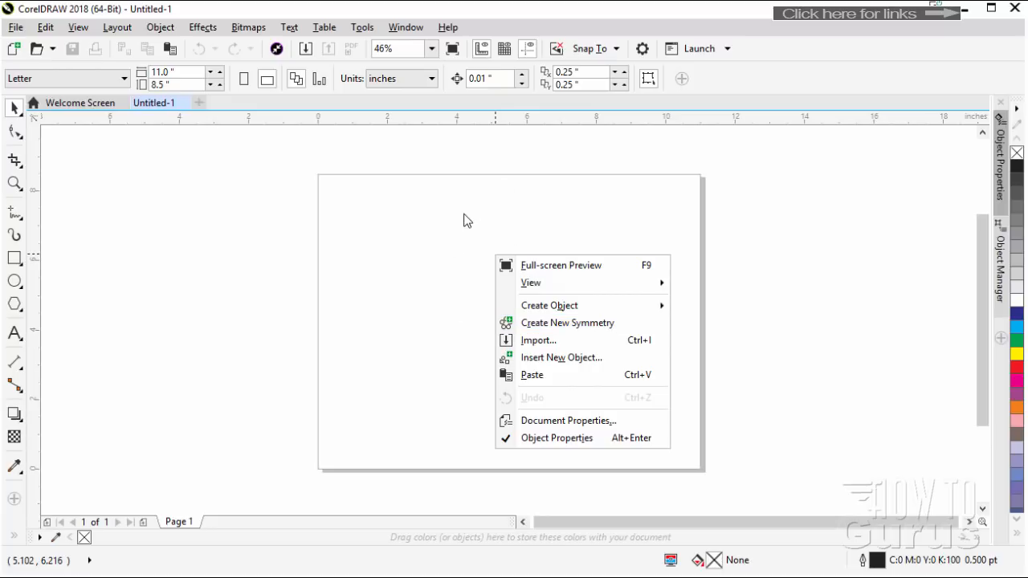
left_click(567, 323)
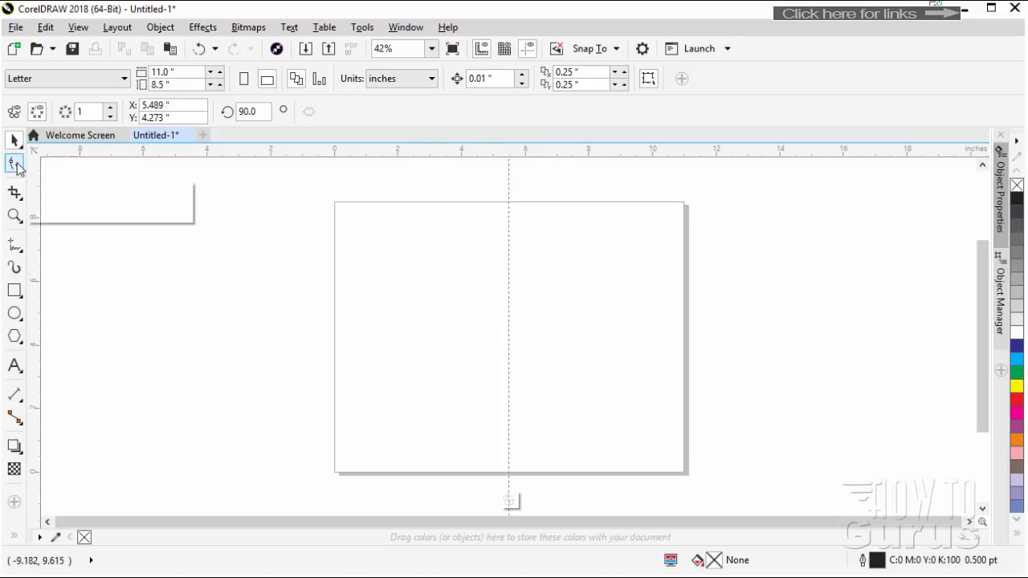
left_click(18, 248)
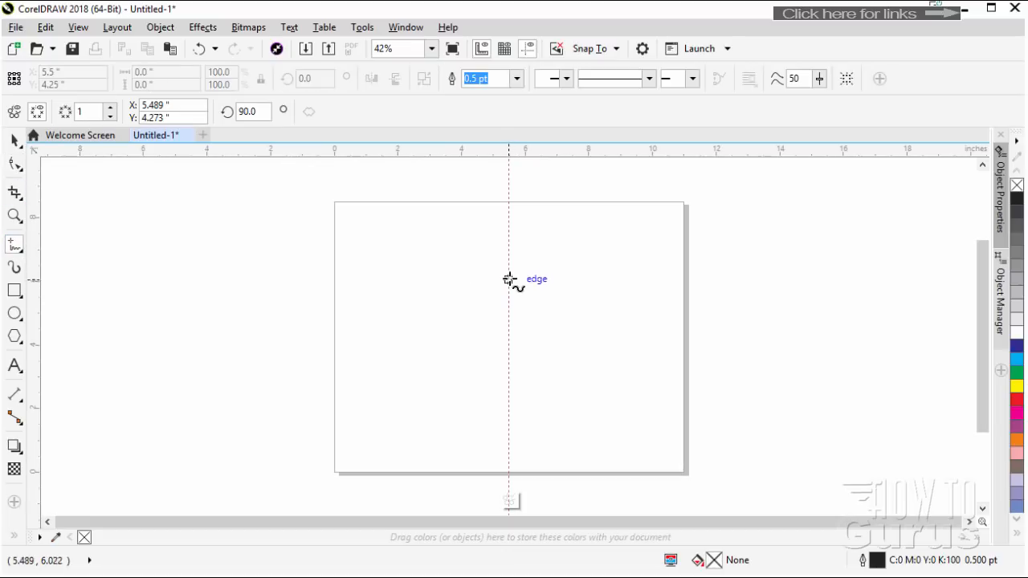
mouse_move(508, 279)
left_mouse_down()
mouse_move(547, 301)
mouse_move(585, 294)
mouse_move(605, 270)
mouse_move(609, 295)
mouse_move(601, 329)
mouse_move(577, 350)
mouse_move(538, 350)
mouse_move(508, 437)
left_mouse_up()
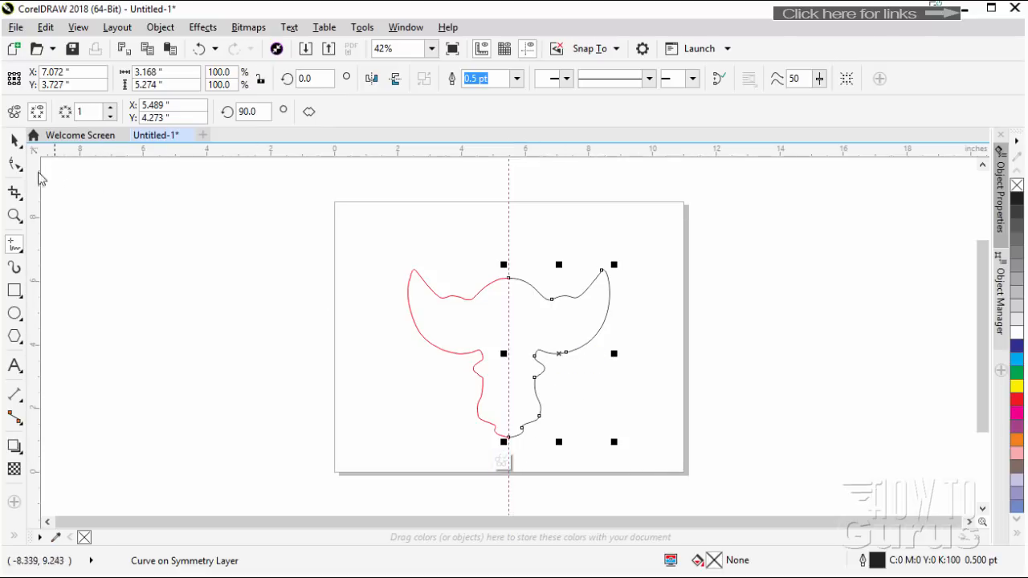
Reshape the half-skull curve by moving nodes at the cheek, horn tip, horn edge and brow
left_click(15, 165)
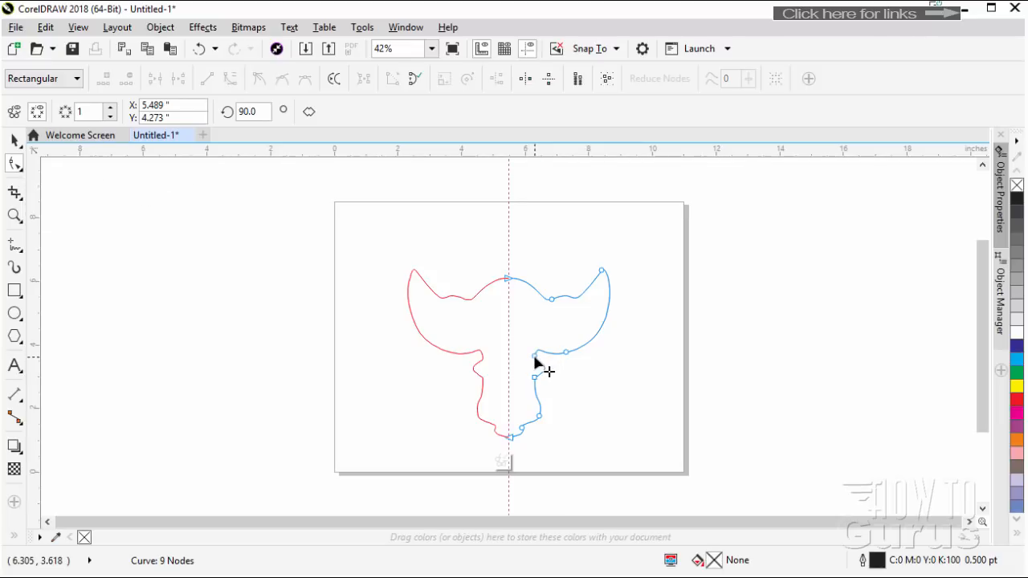
left_click_drag(534, 358, 587, 328)
left_click_drag(538, 384, 554, 397)
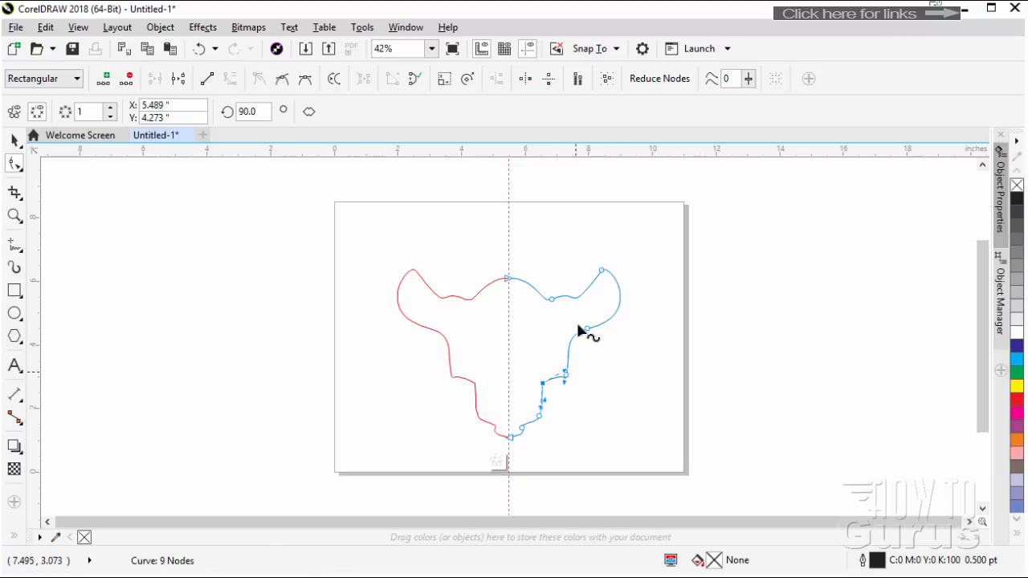
left_click_drag(603, 273, 611, 261)
left_click_drag(643, 319, 622, 300)
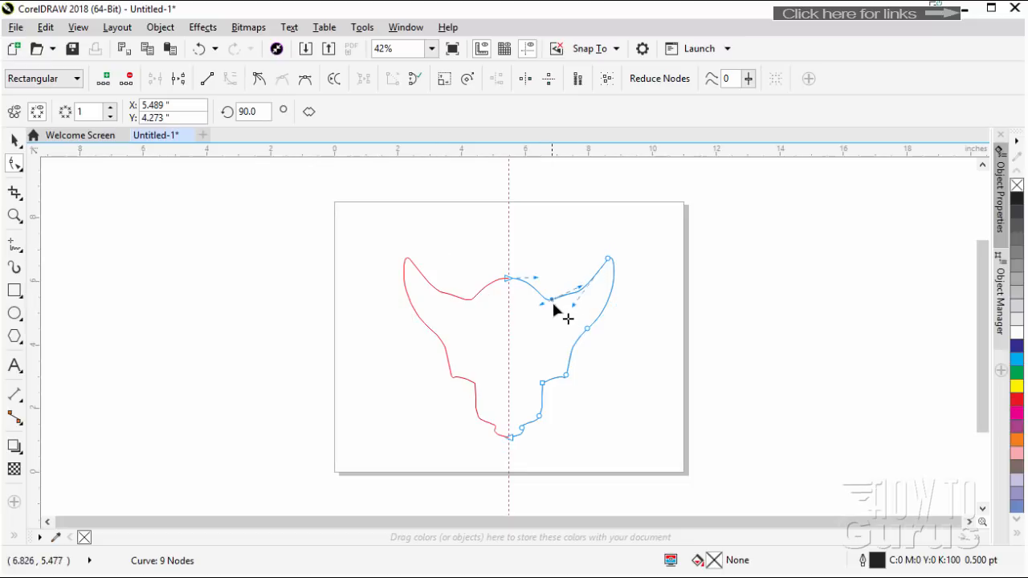
left_click_drag(552, 299, 566, 282)
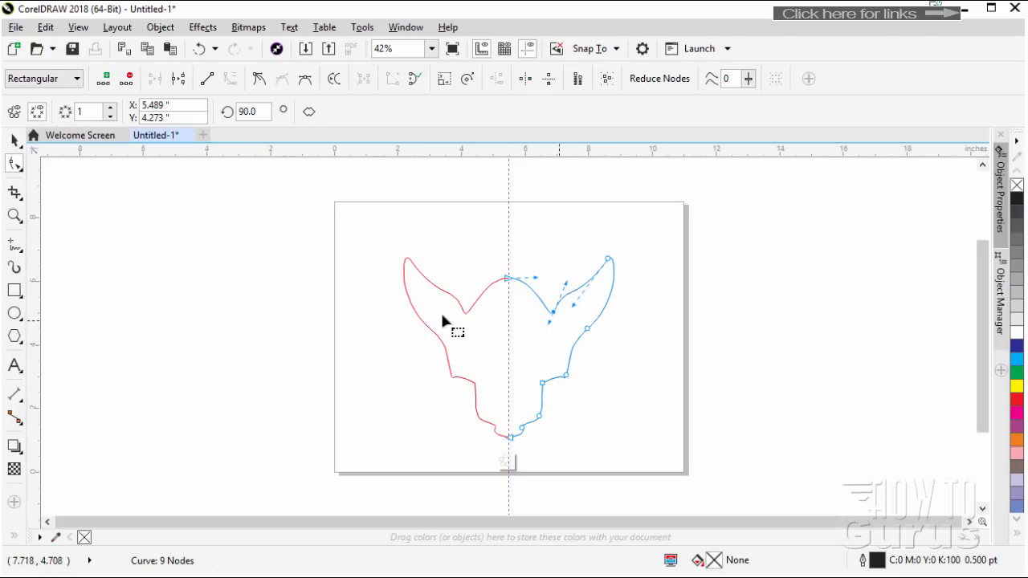
Finish editing the symmetry group and delete the skull drawing from the page
left_click(506, 466)
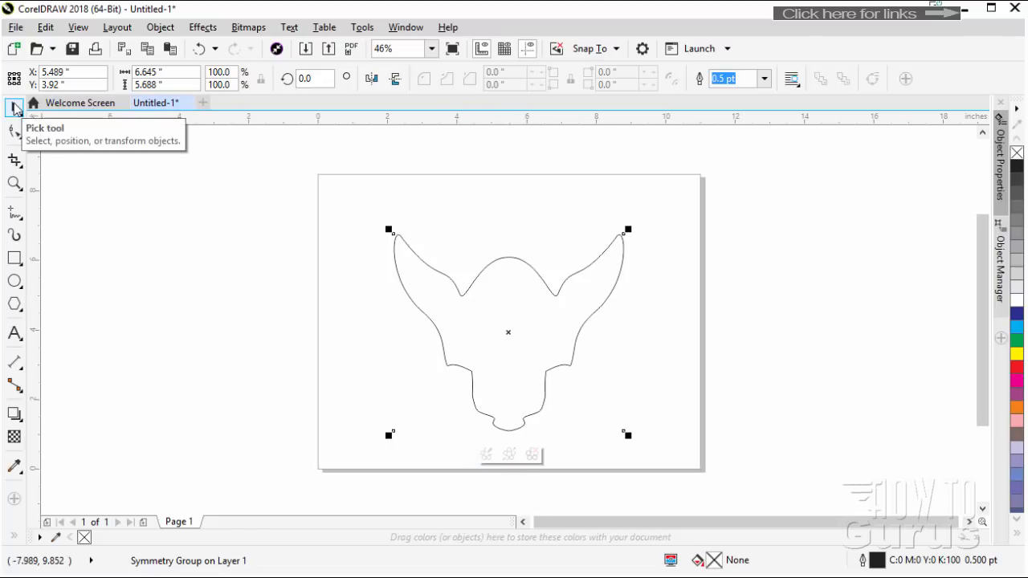
double_click(462, 302)
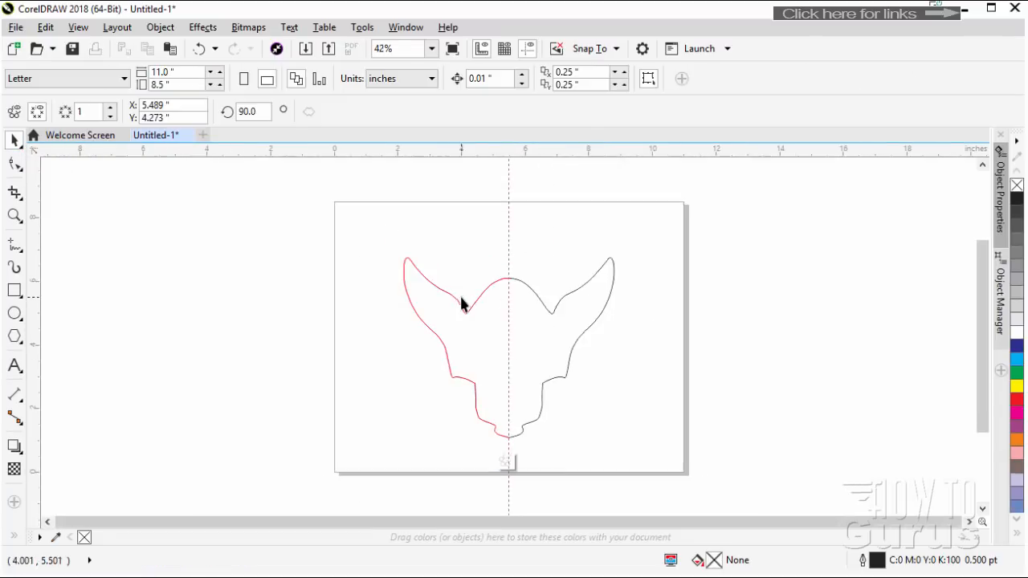
left_click(505, 461)
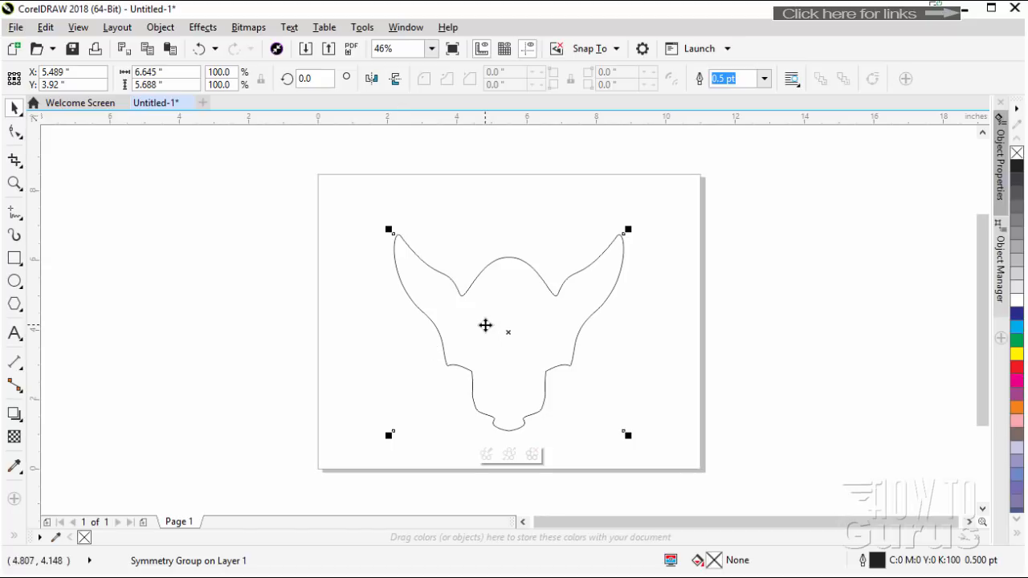
key("Delete")
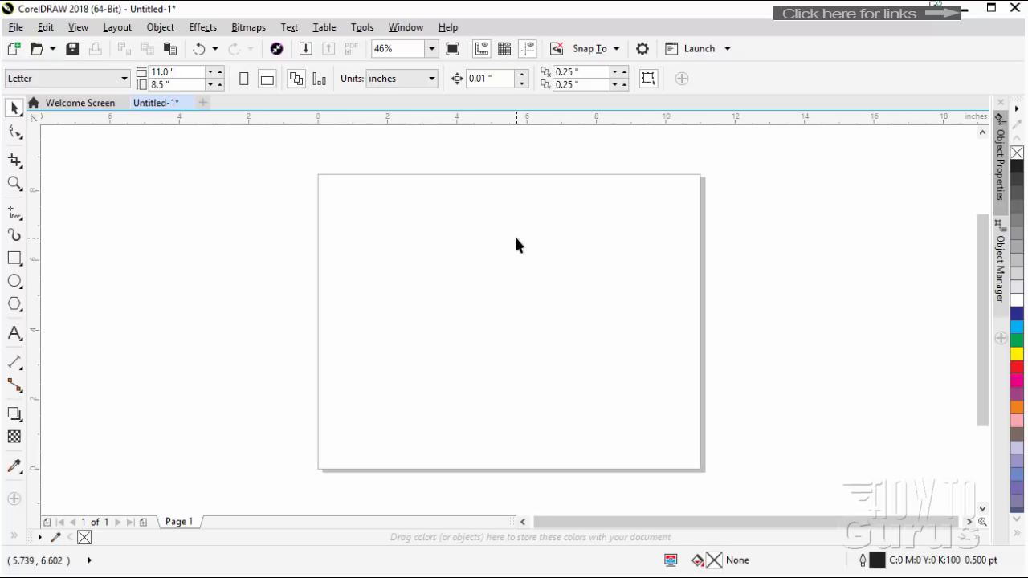
Freehand-draw a pointed leaf outline near the page's upper middle with a curved center vein about 0.8 by 2.5 inches
left_click(16, 212)
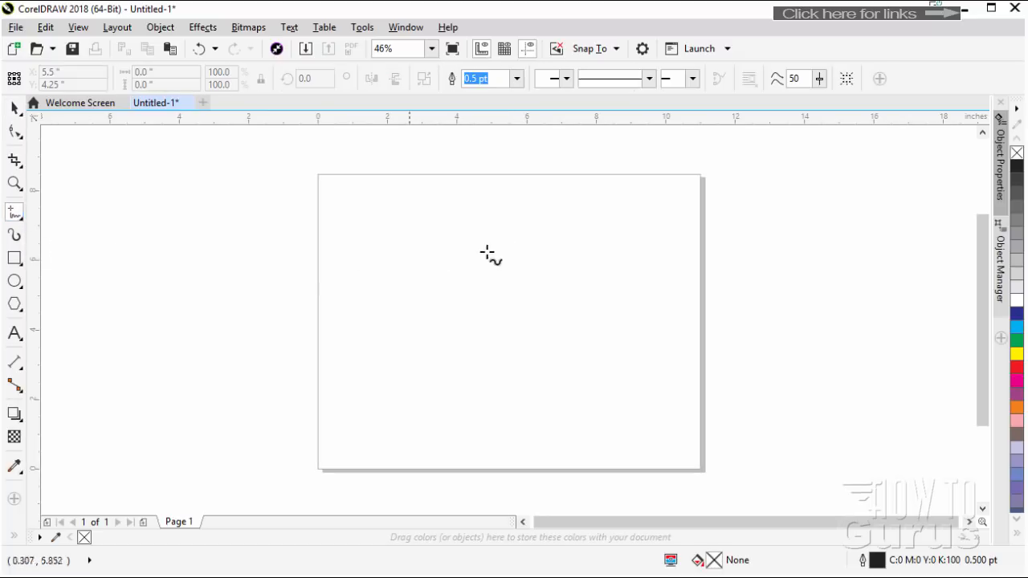
mouse_move(491, 220)
left_mouse_down()
mouse_move(477, 259)
mouse_move(490, 289)
mouse_move(516, 294)
mouse_move(535, 260)
mouse_move(491, 219)
mouse_move(512, 268)
mouse_move(509, 295)
left_mouse_up()
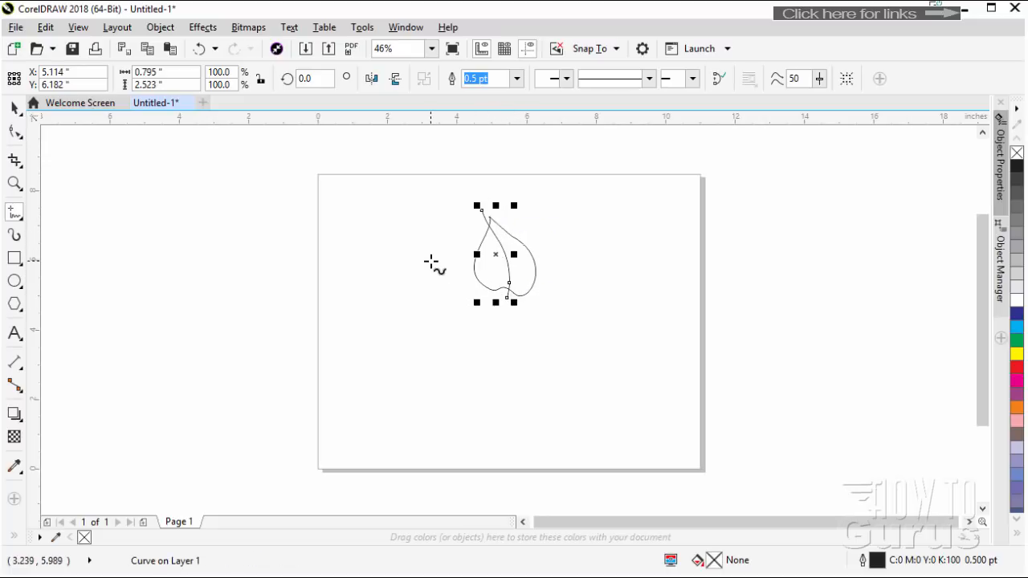
Move and nudge the center vein so it lines up with the leaf's pointed tip and base notch
left_click(15, 107)
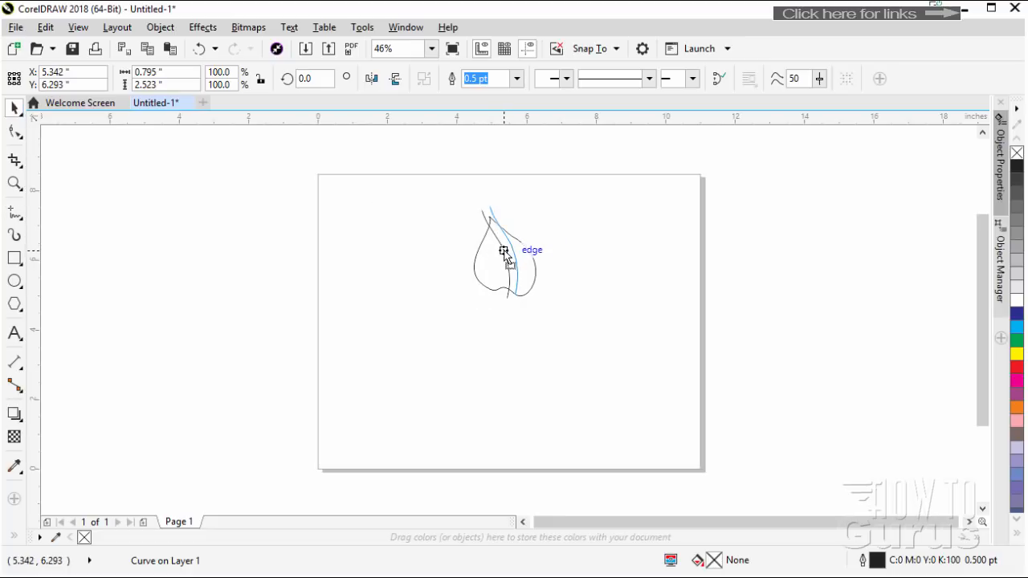
left_click(506, 258)
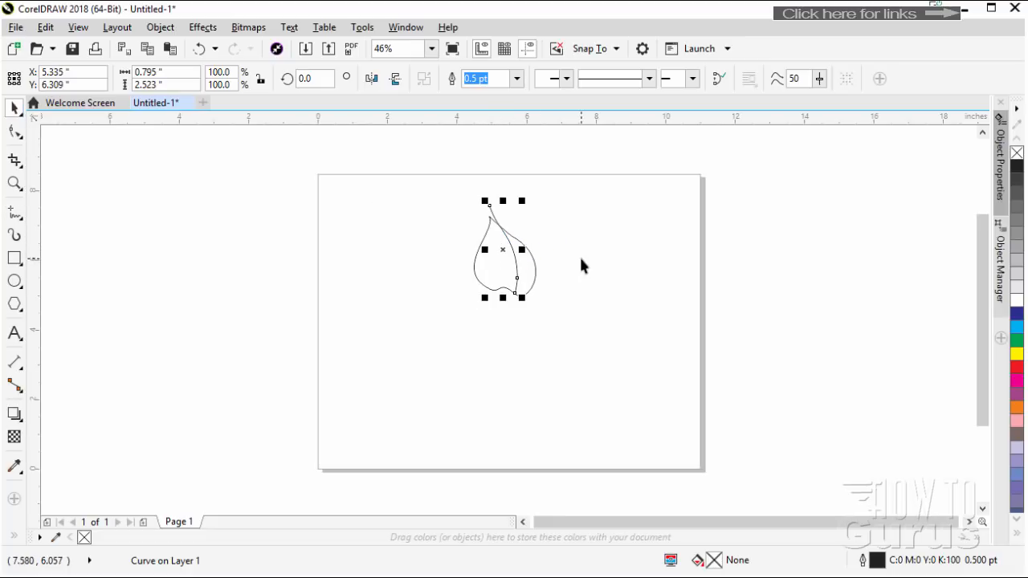
key("Left")
key("Left")
key("Left")
key("Left")
key("Left")
key("Left")
key("Left")
key("Left")
key("Left")
key("Left")
key("Left")
key("Left")
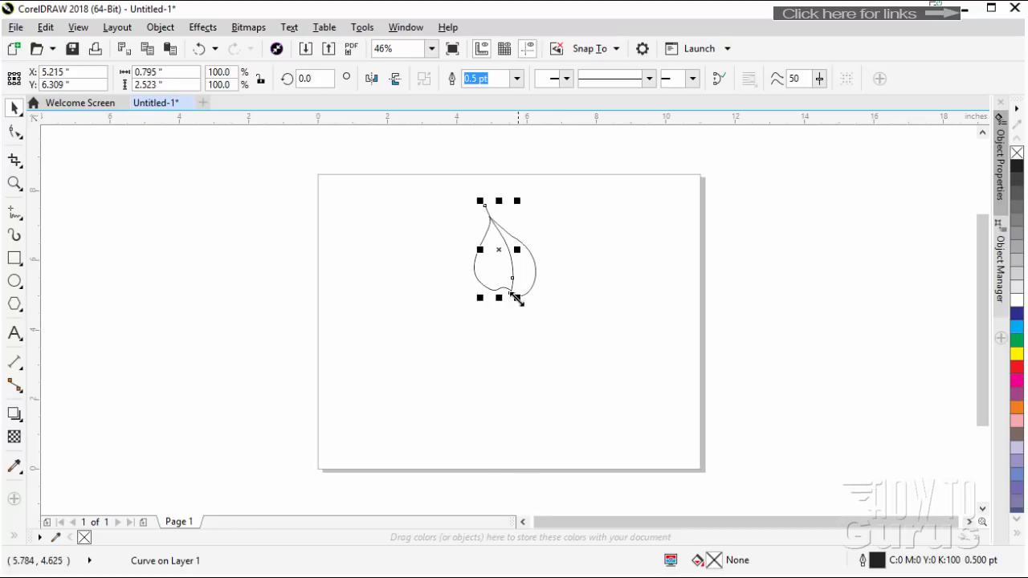
Reshape the lower nodes of the center vein so that its end meets the notch in the leaf's base
left_click(15, 131)
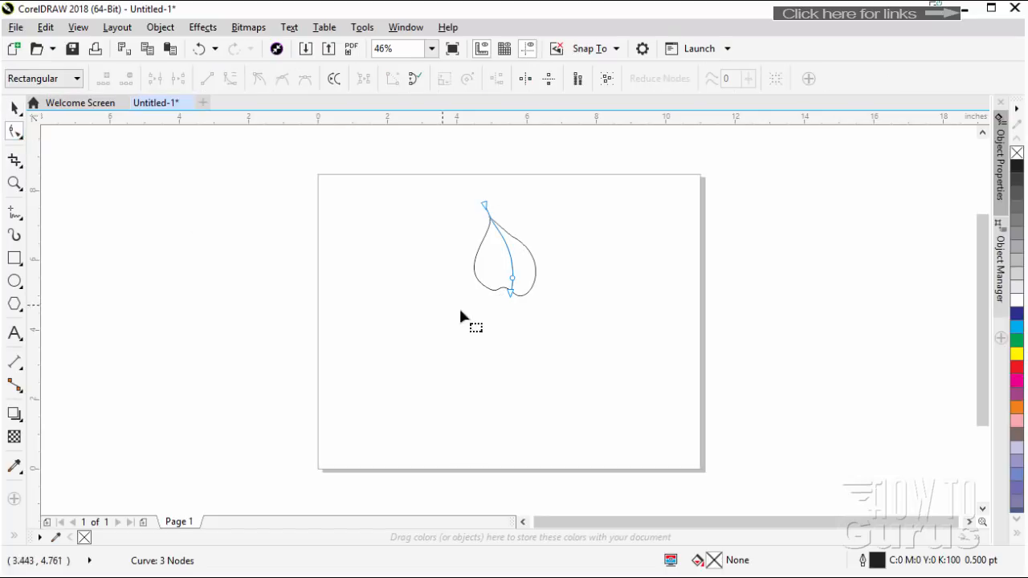
left_click_drag(514, 297, 506, 284)
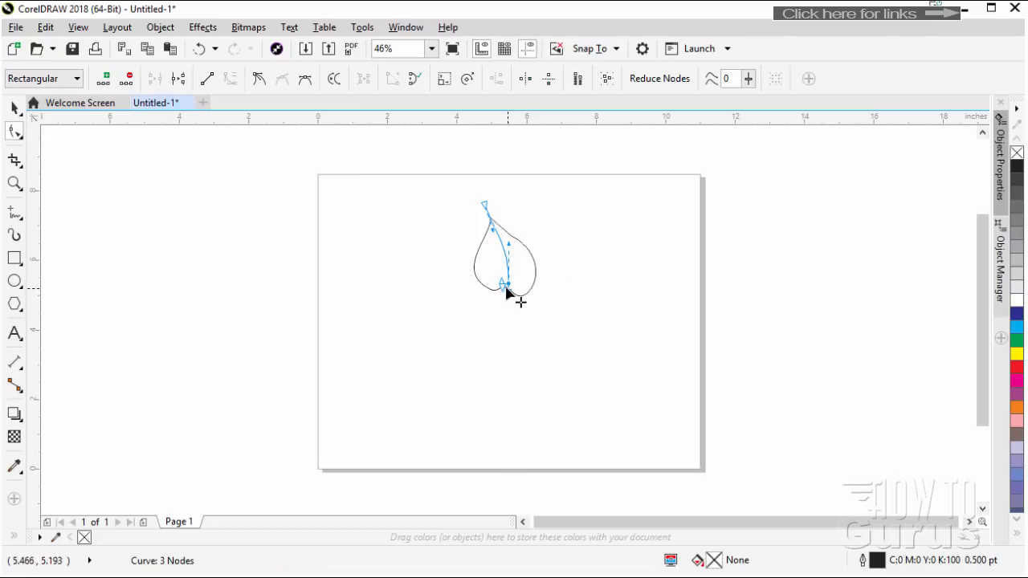
scroll(503, 286, "up", 5)
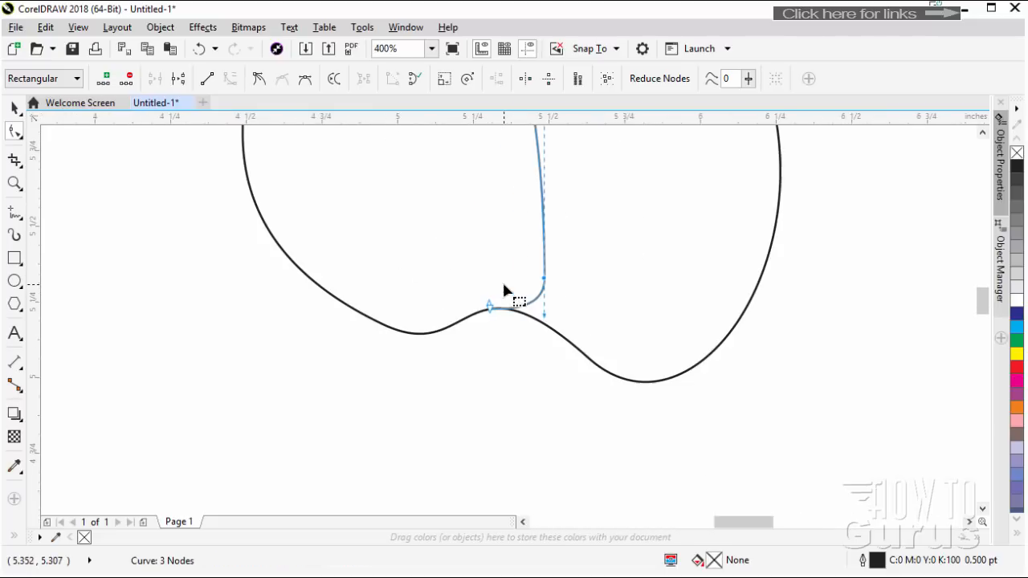
scroll(652, 333, "up", 2)
scroll(652, 333, "down", 2)
left_click_drag(974, 307, 980, 277)
scroll(482, 329, "down", 3)
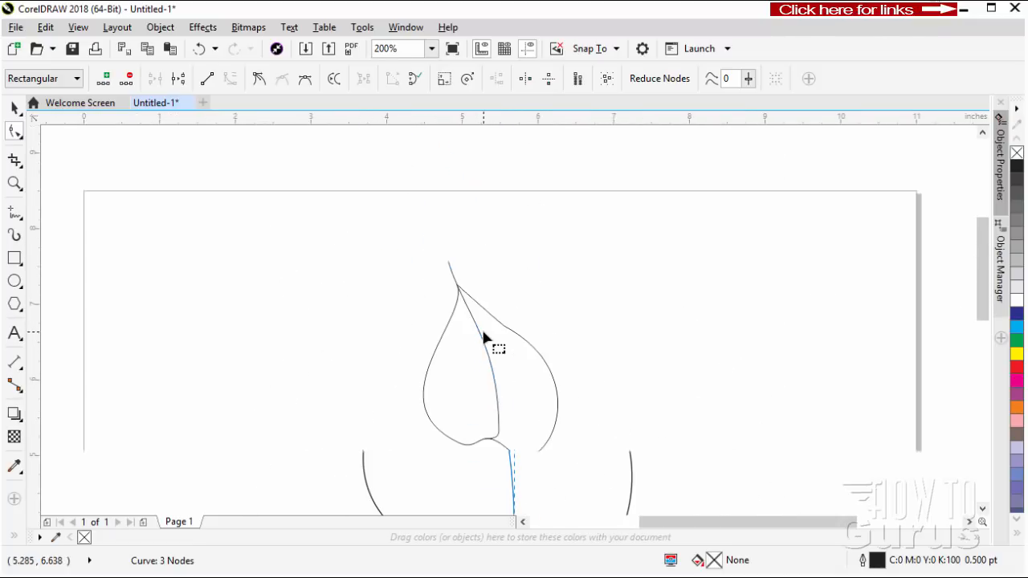
left_click_drag(981, 270, 984, 291)
key("space")
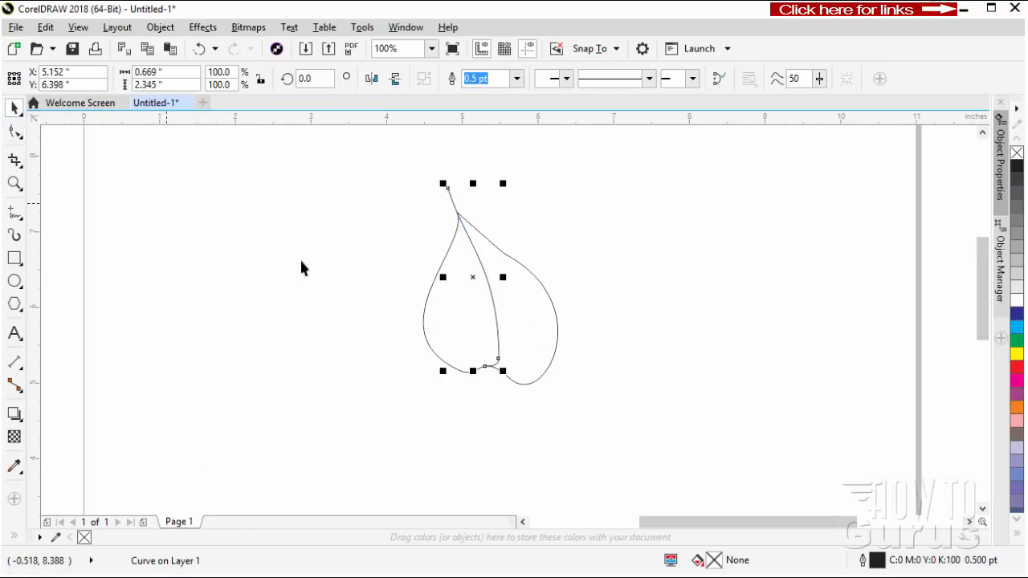
Smart Fill the area of the leaf on the right of the center vein with yellow (C2 M4 Y100 K0) and a 0.5 pt outline
left_click(408, 207)
left_click_drag(640, 442, 640, 442)
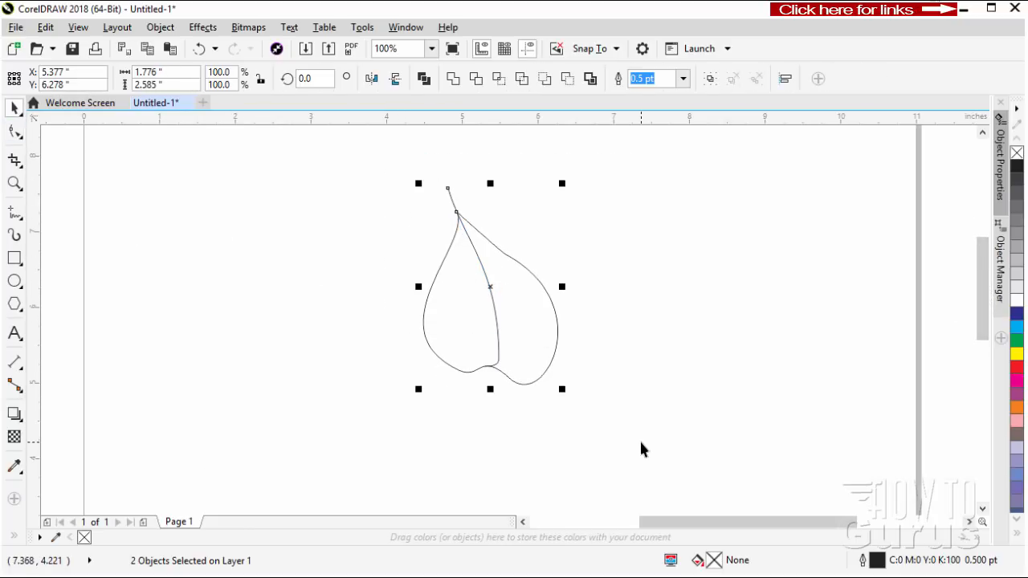
left_click(609, 380)
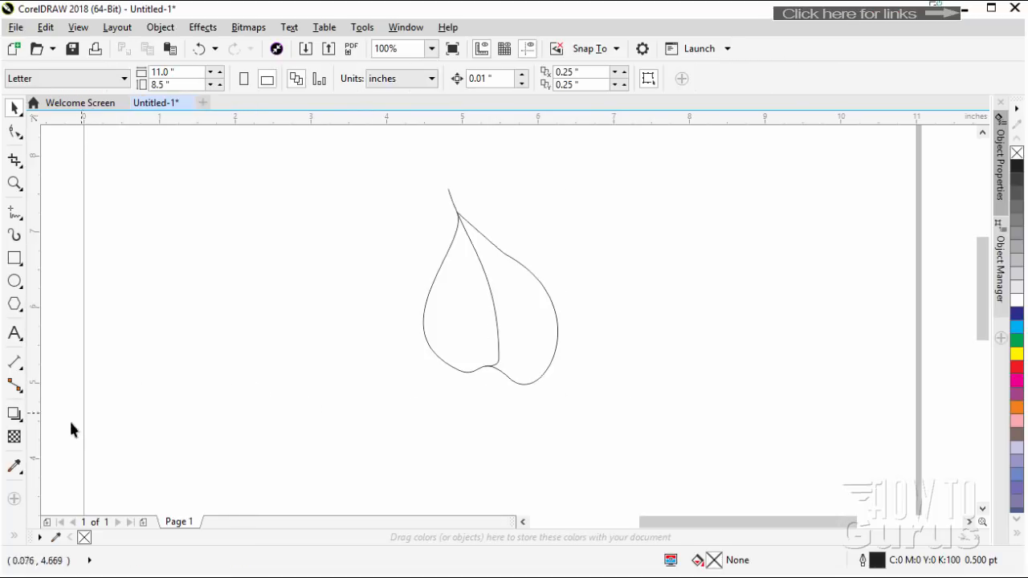
left_click(14, 537)
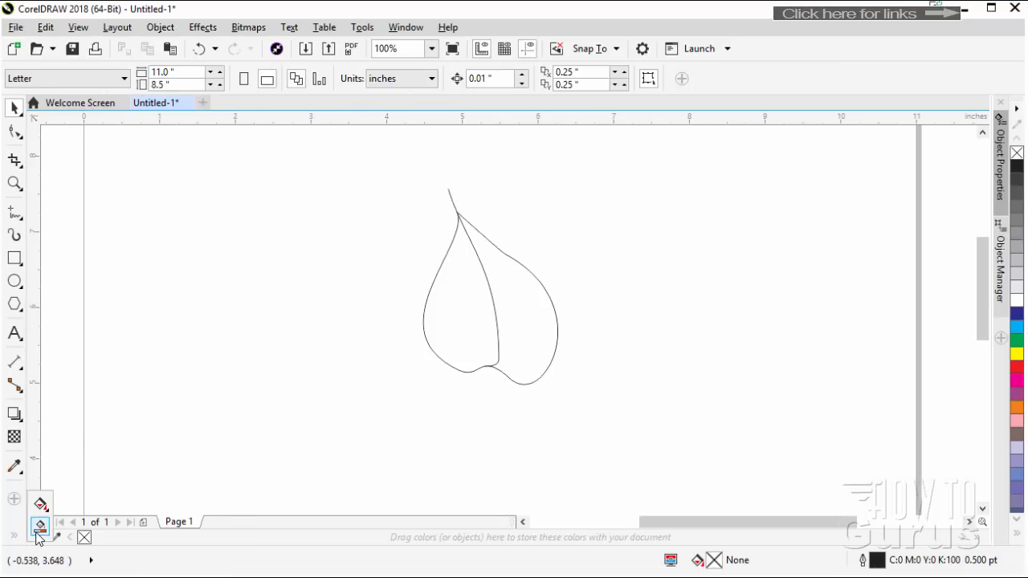
left_click(40, 530)
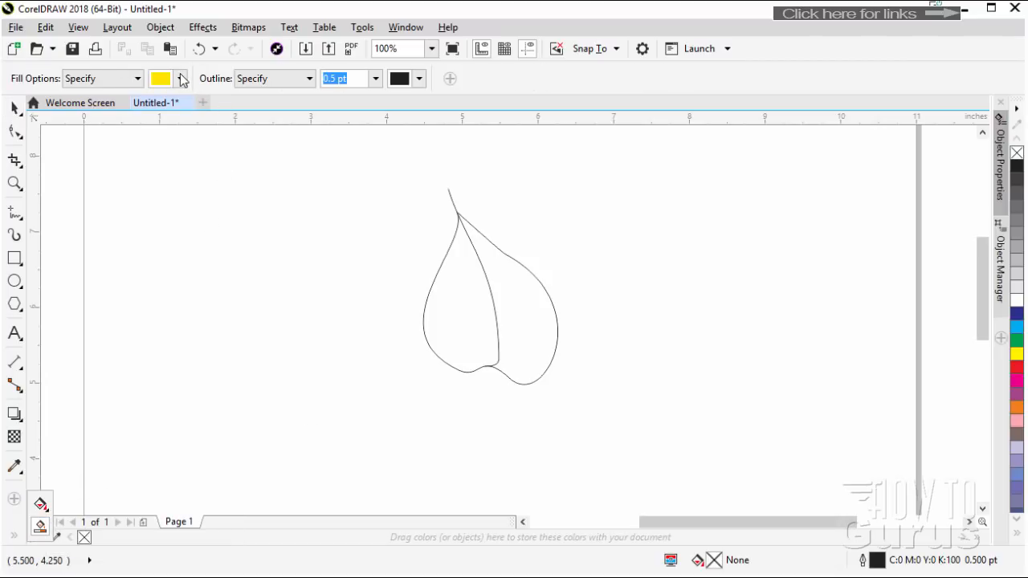
left_click(182, 80)
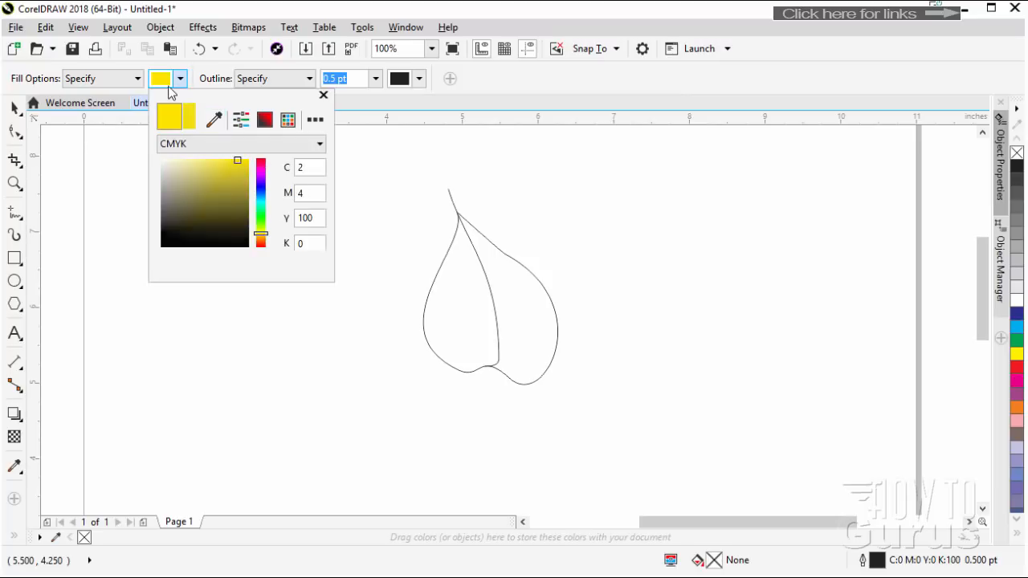
left_click(182, 80)
left_click(522, 311)
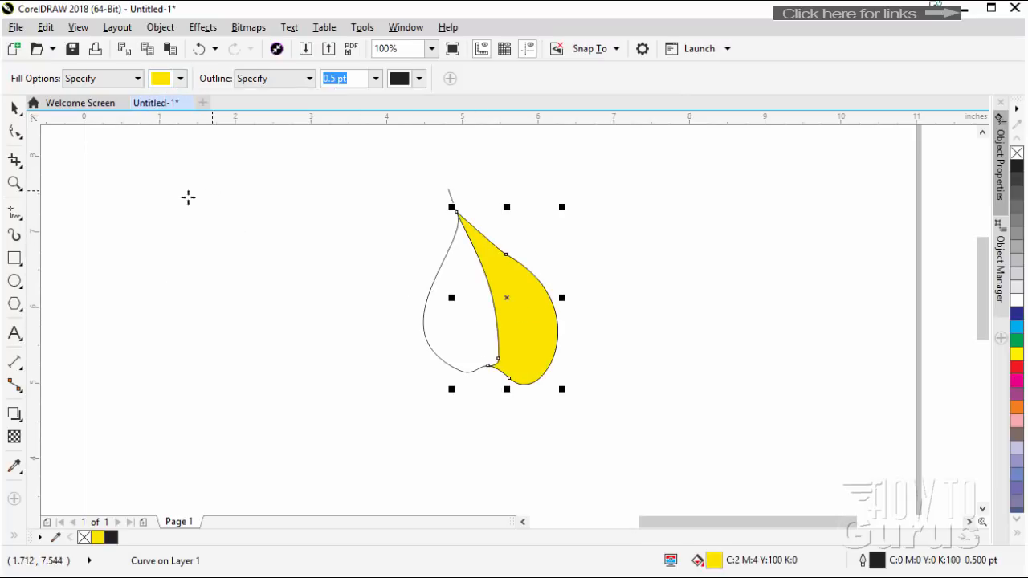
left_click(14, 107)
left_click(205, 238)
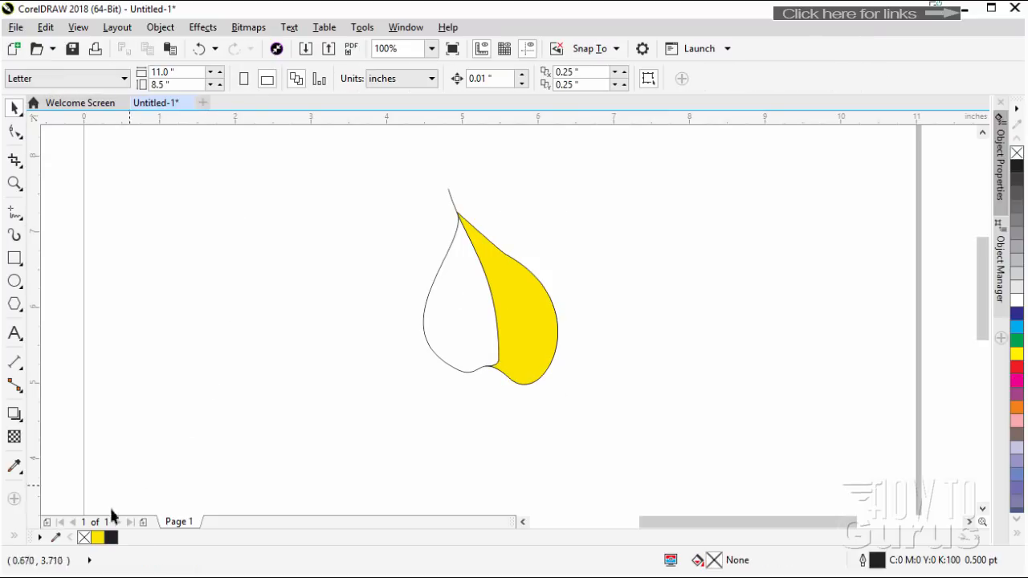
Smart Fill the area of the leaf on the left of the center vein with green (C63 M0 Y100 K0)
left_click(14, 536)
left_click(40, 526)
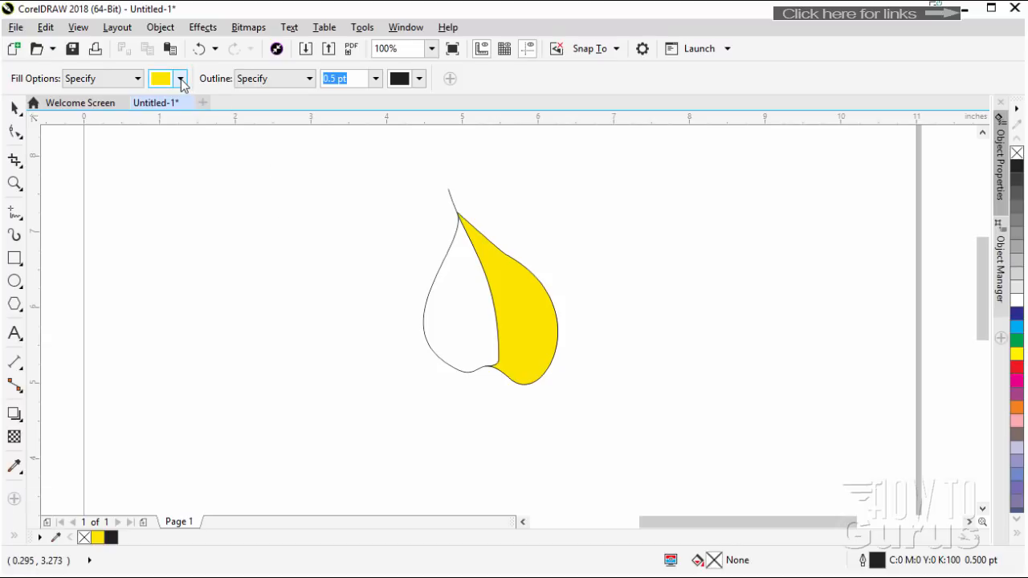
left_click(182, 79)
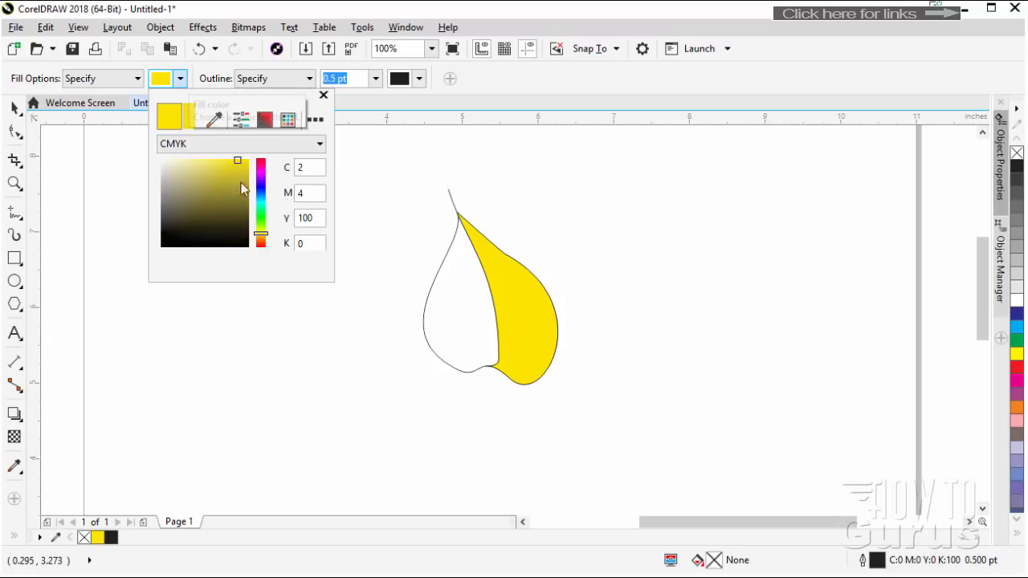
left_click_drag(264, 233, 266, 221)
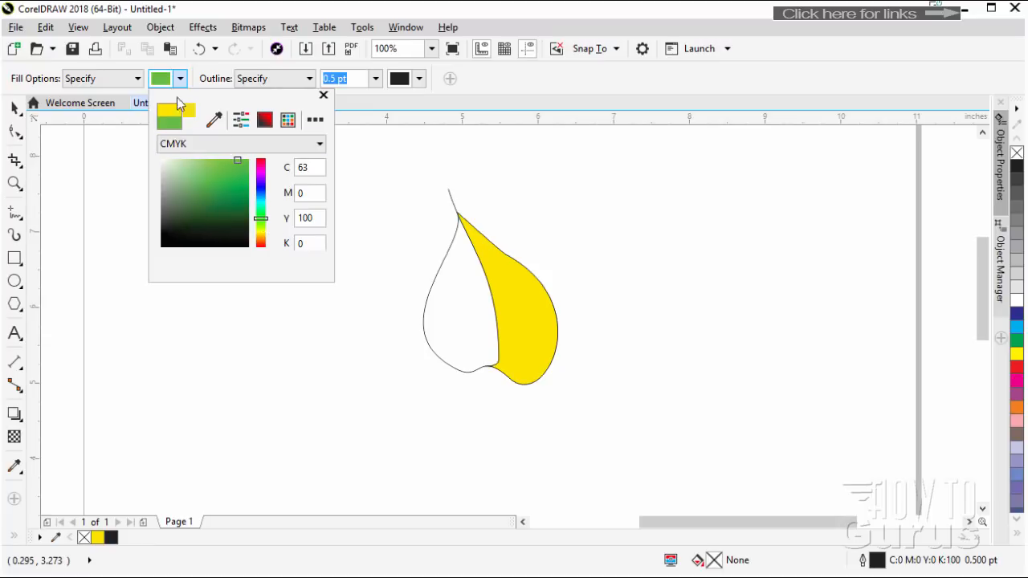
left_click(181, 80)
left_click(466, 338)
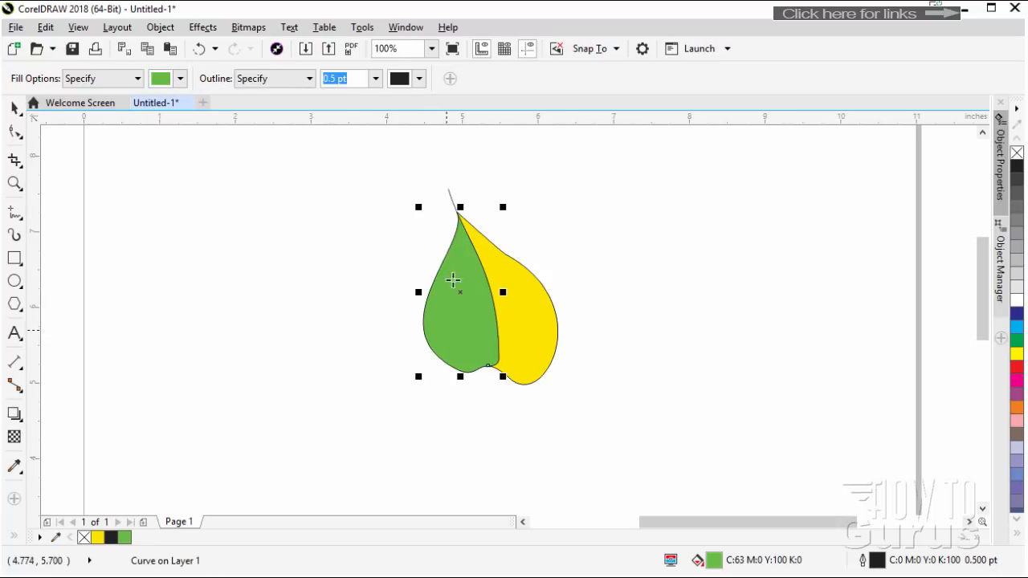
left_click(14, 107)
Select all four leaf pieces, scale them down to about 1.06 by 1.55 inches and place them near the page's upper middle
scroll(583, 305, "down", 2)
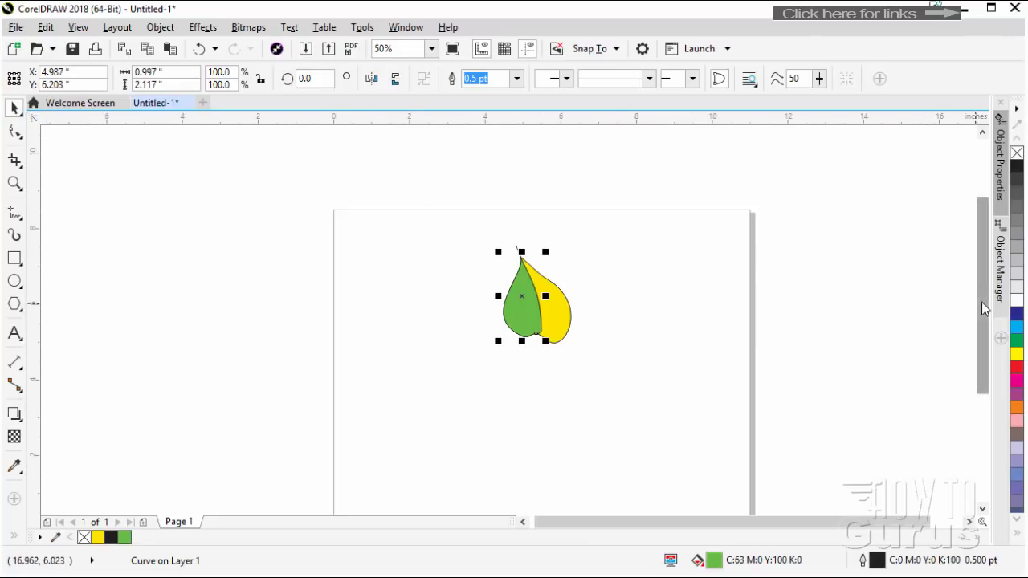
left_click_drag(982, 302, 981, 324)
left_click(589, 328)
left_click_drag(606, 325, 463, 170)
left_click_drag(498, 305, 548, 235)
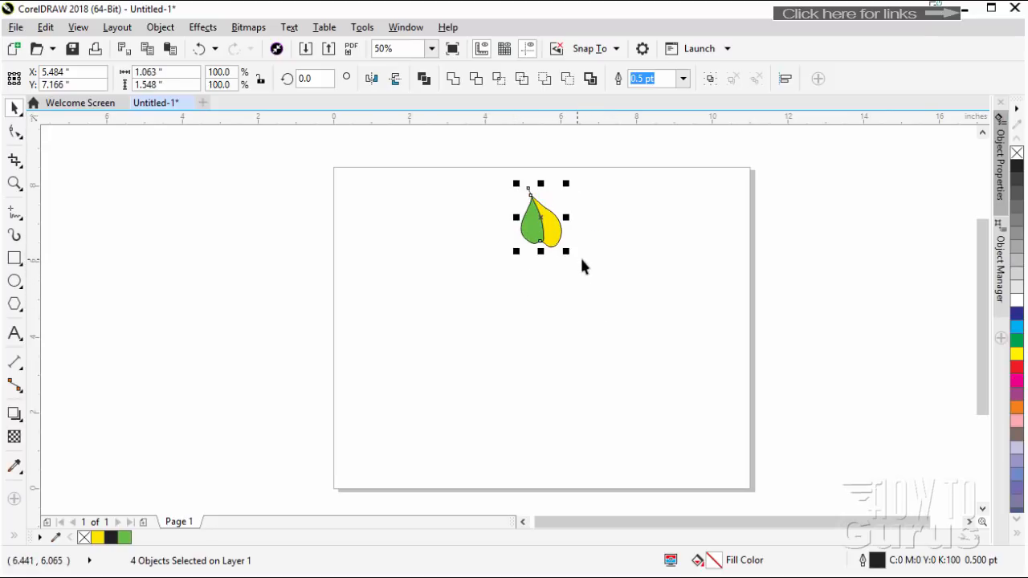
Create a new symmetry from the selected leaf and move its vertical mirror line close to the leaf, at X 4.9 inches
right_click(536, 231)
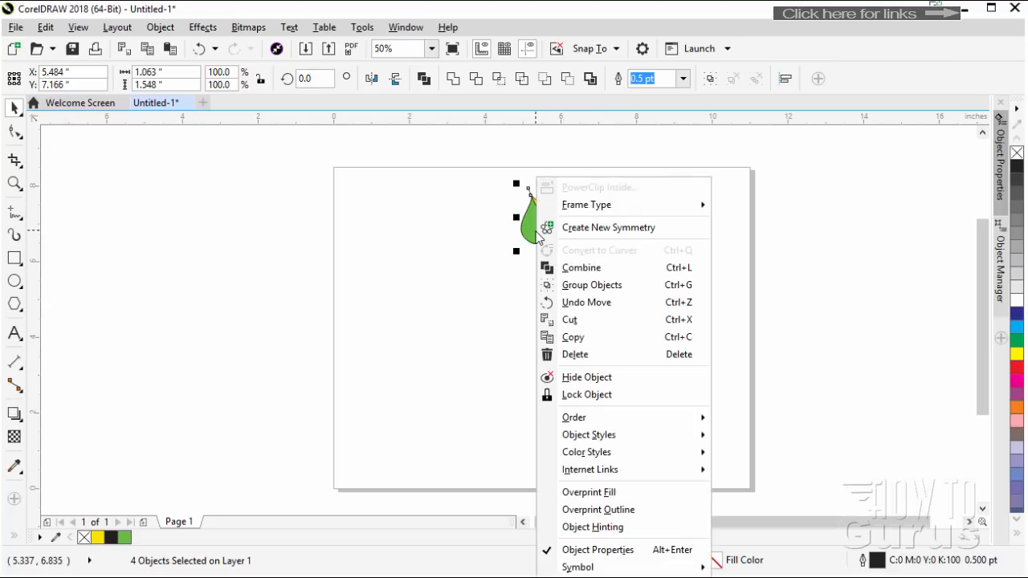
left_click(608, 228)
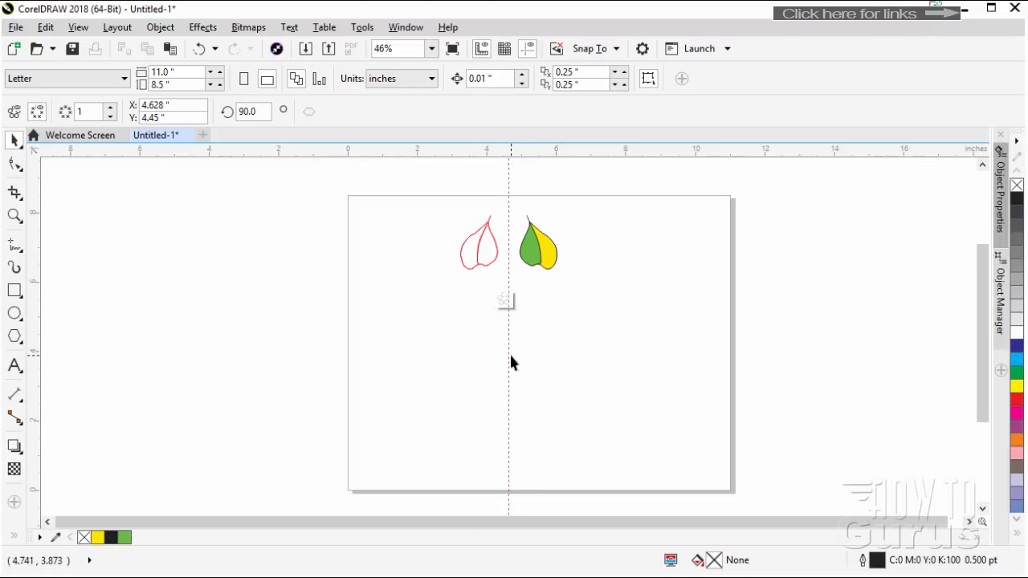
left_click_drag(509, 355, 519, 356)
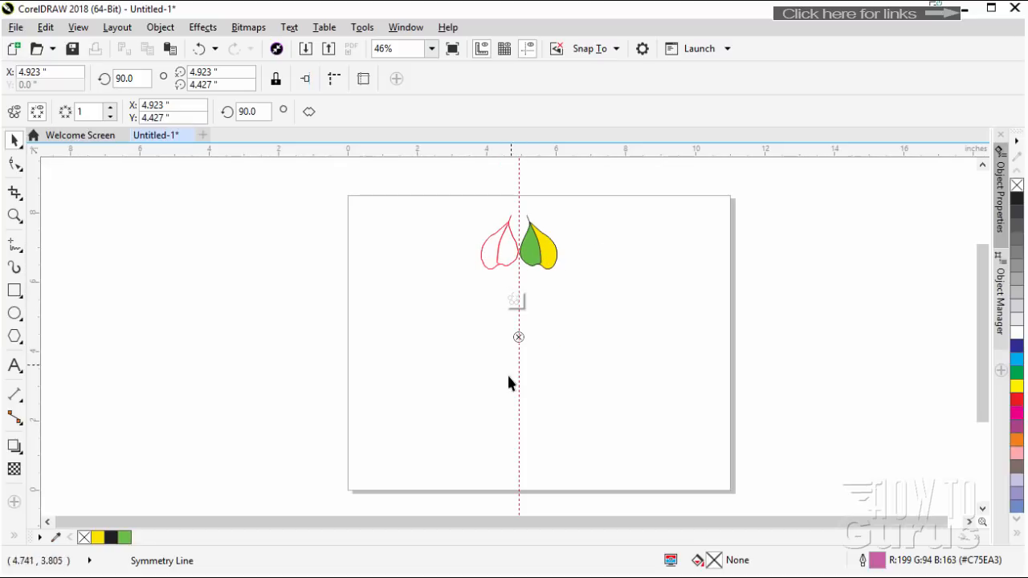
mouse_move(516, 381)
left_mouse_down()
mouse_move(480, 389)
mouse_move(518, 386)
left_mouse_up()
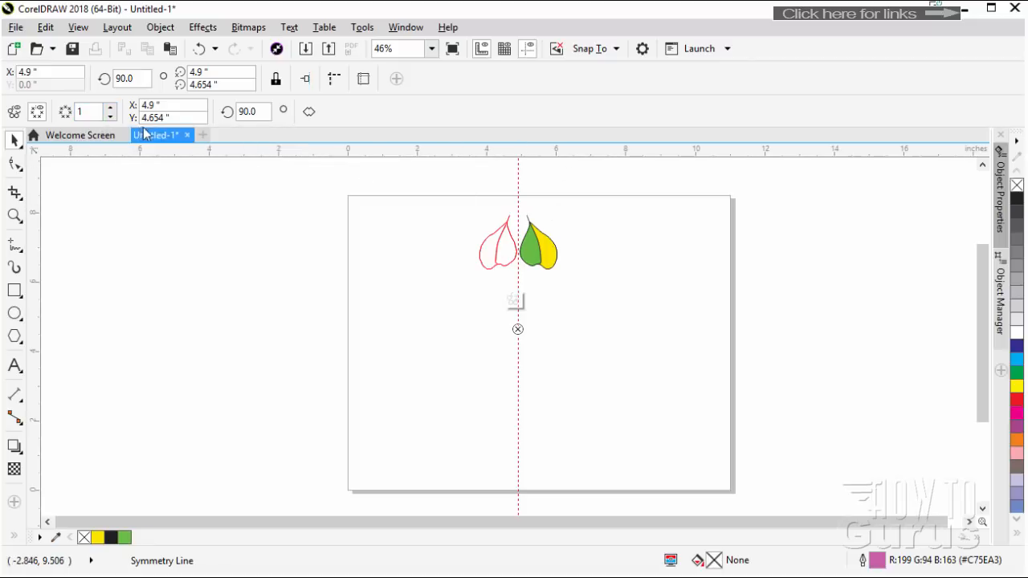
Set the symmetry to 6 mirror lines to form a leaf wreath and finish editing the symmetry group
left_click(110, 109)
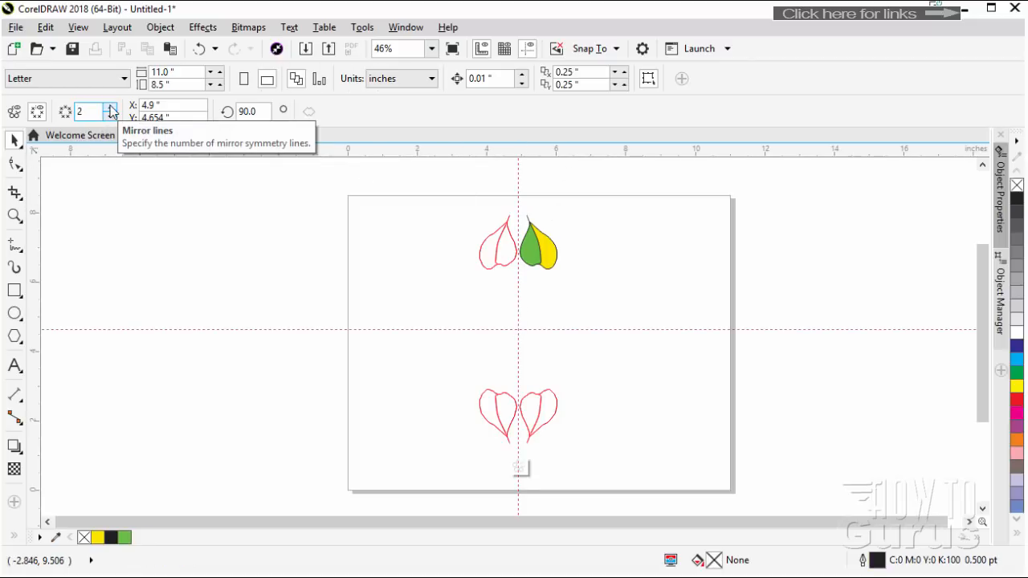
left_click(111, 108)
left_click(111, 107)
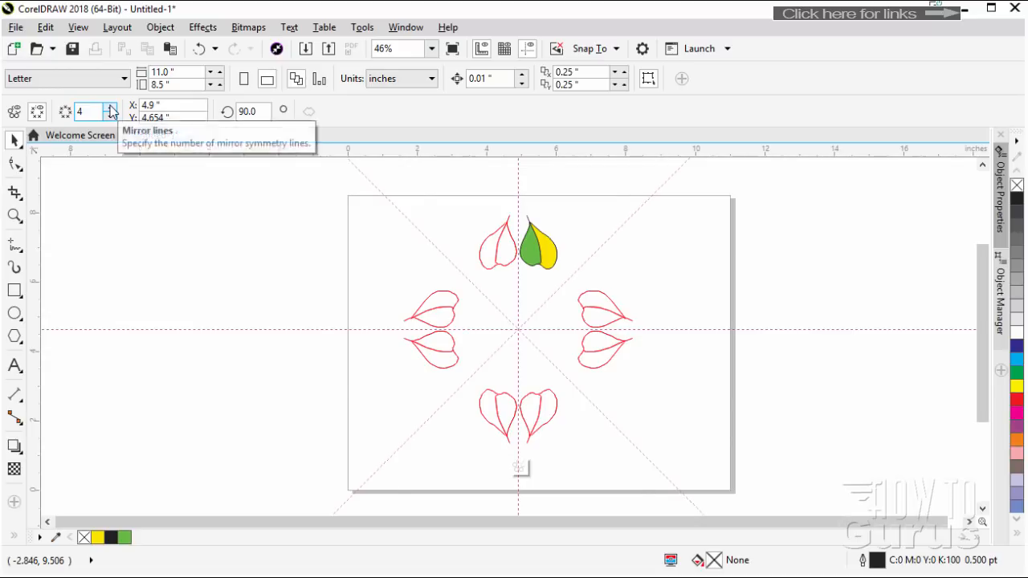
left_click(111, 108)
left_click(111, 108)
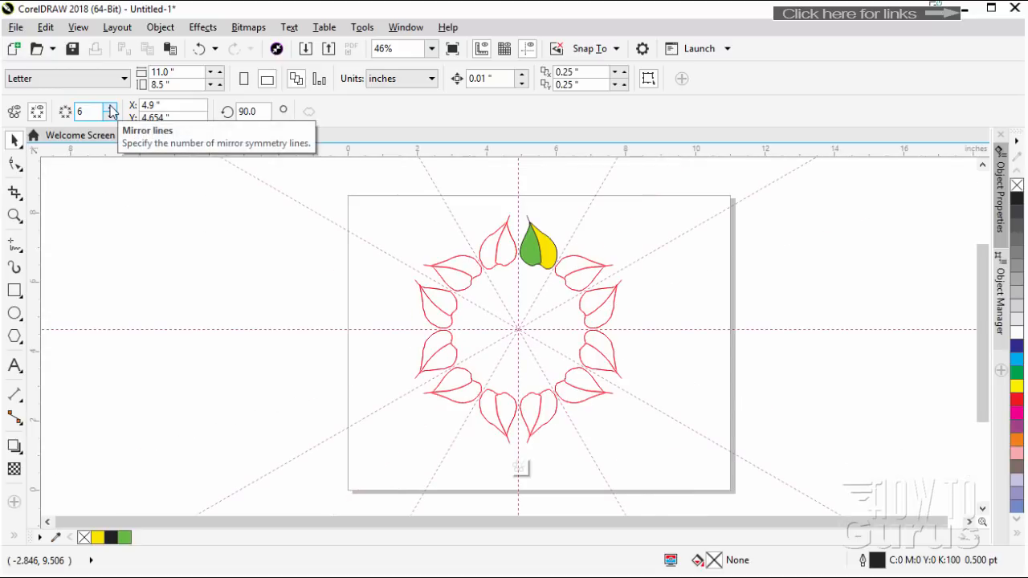
left_click(111, 108)
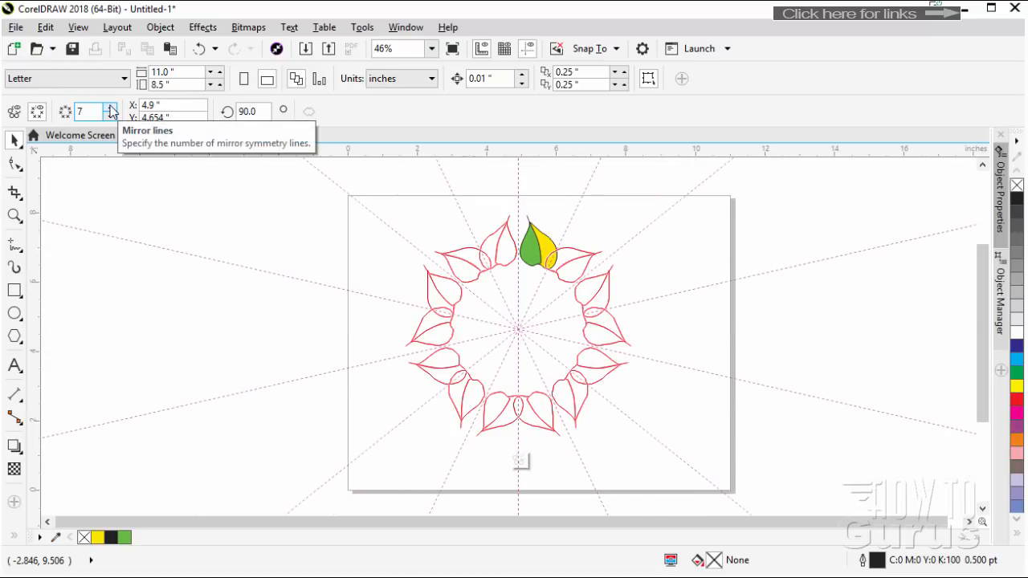
left_click(110, 117)
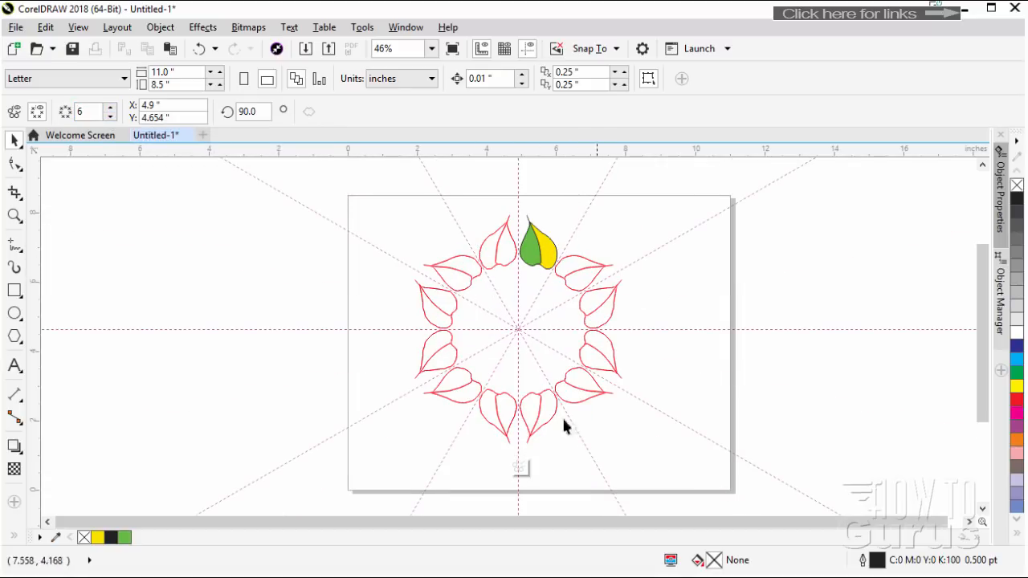
left_click(519, 466)
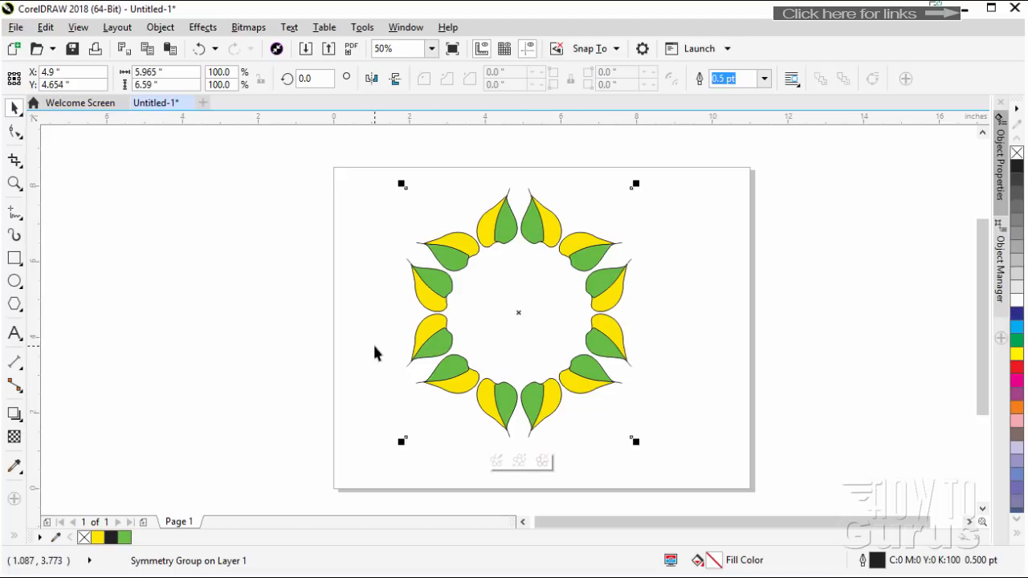
Center the leaf wreath on the page and place a copy of it over the page's left edge
key("p")
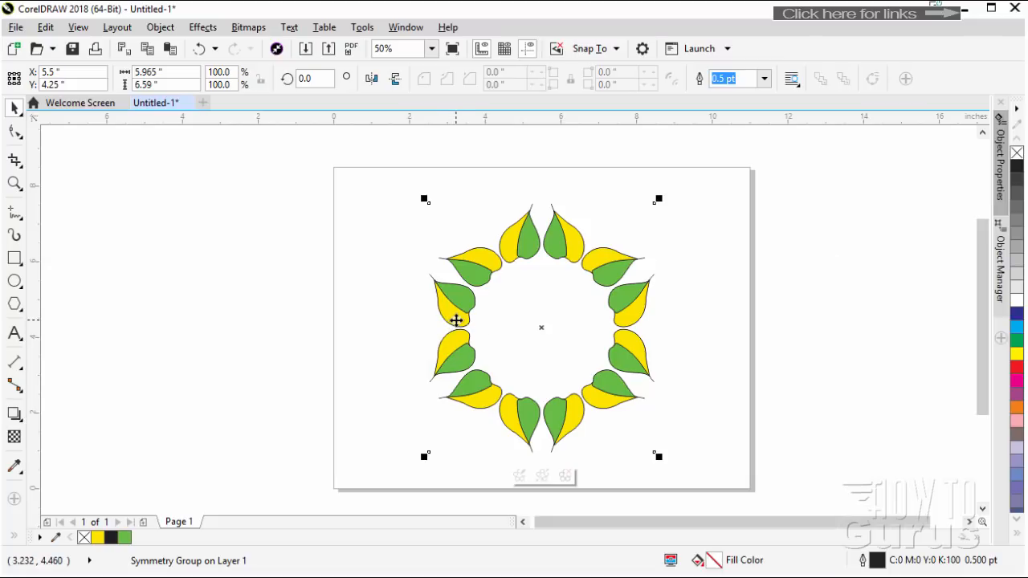
left_click_drag(456, 320, 213, 329)
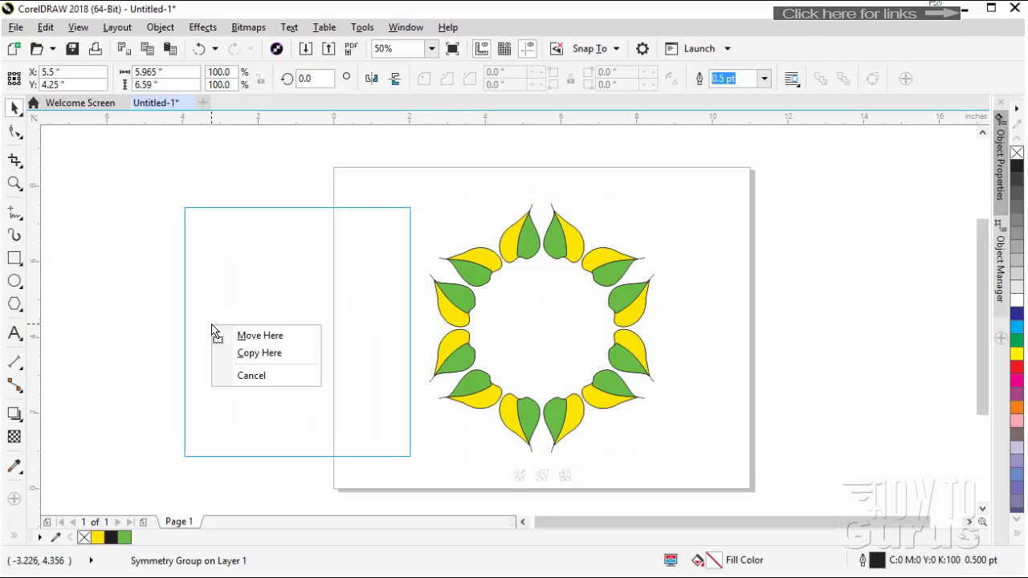
left_click(256, 354)
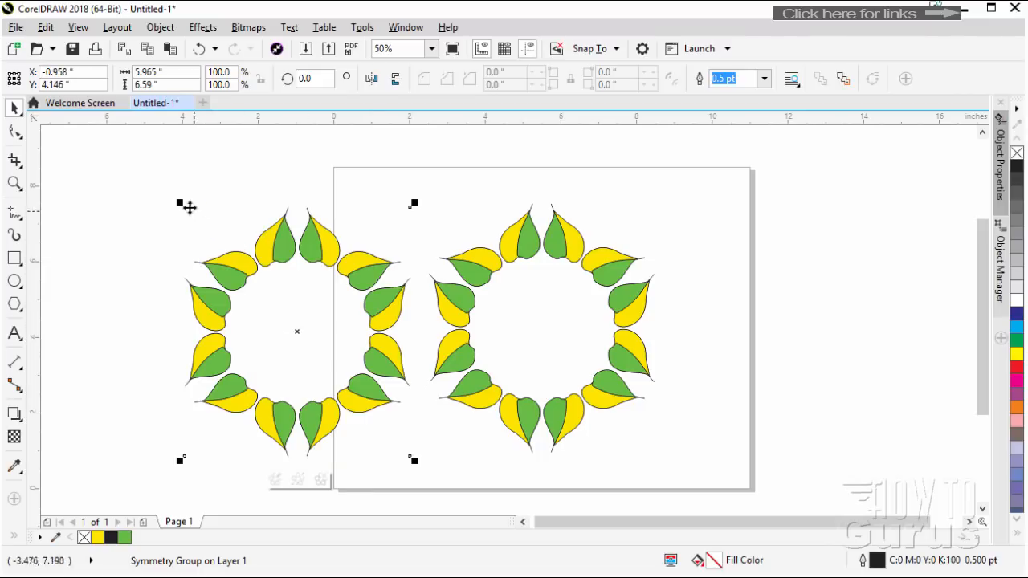
Scale the copied wreath down to 77% and center it on the page over the original wreath
left_click_drag(180, 202, 232, 260)
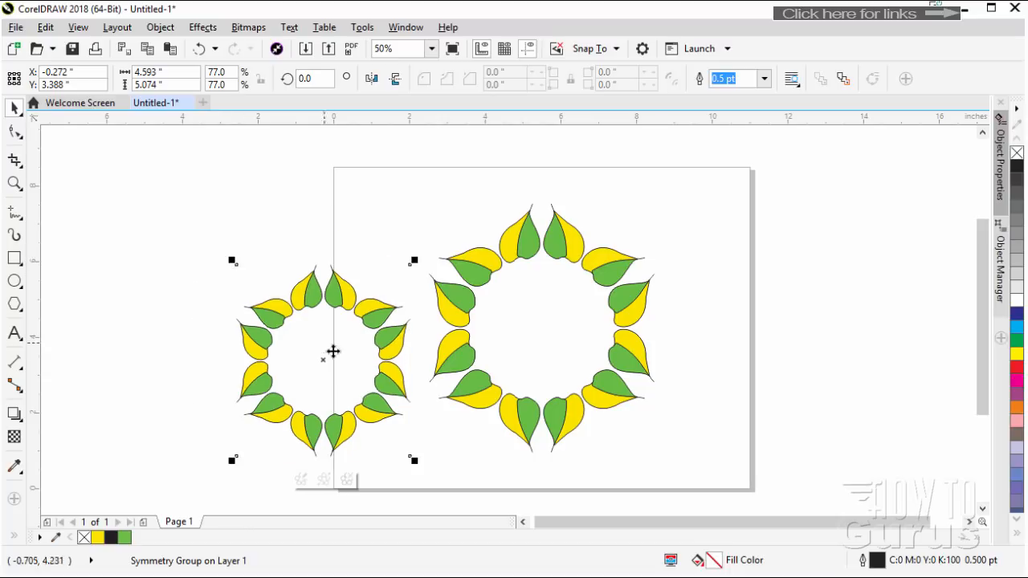
left_click_drag(365, 316, 572, 320)
key("p")
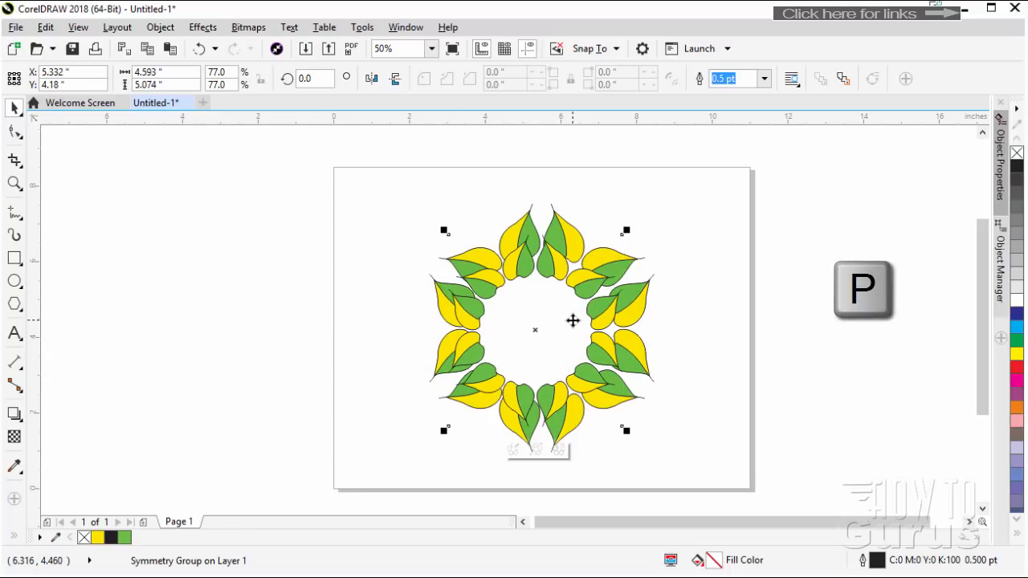
key("p")
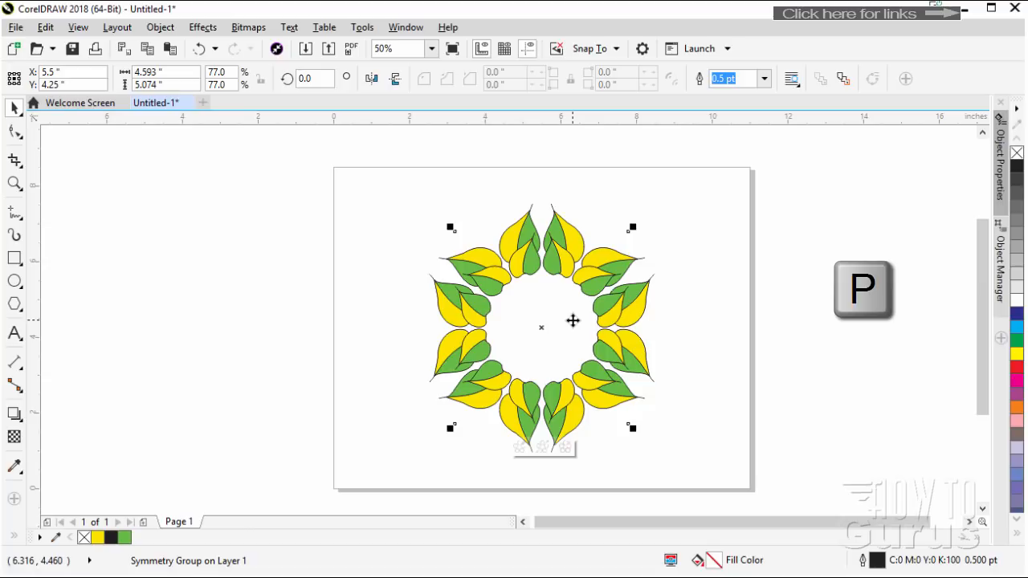
Rotate the smaller wreath clockwise around its center to an angle of about 350 degrees and deselect it
left_click(597, 285)
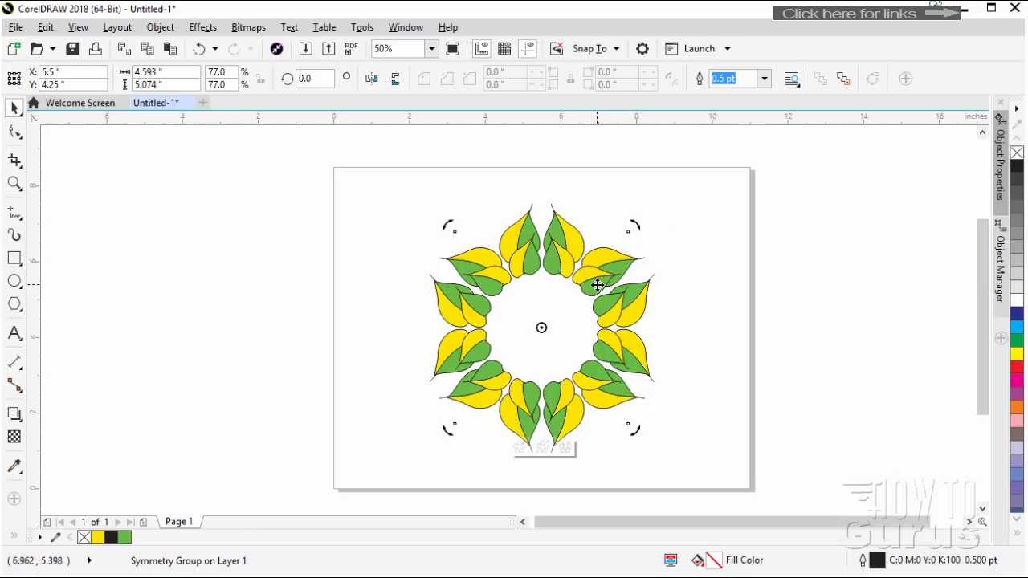
mouse_move(638, 224)
left_mouse_down()
mouse_move(652, 234)
mouse_move(653, 218)
left_mouse_up()
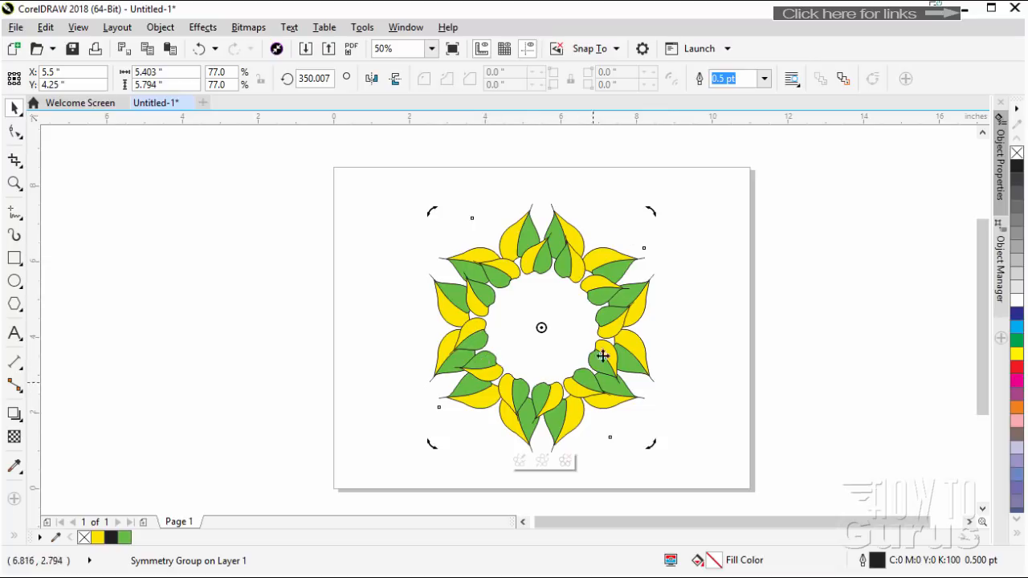
left_click(382, 327)
Place a copy of the smaller rotated wreath beside the artwork, over the page's left edge
left_click(480, 345)
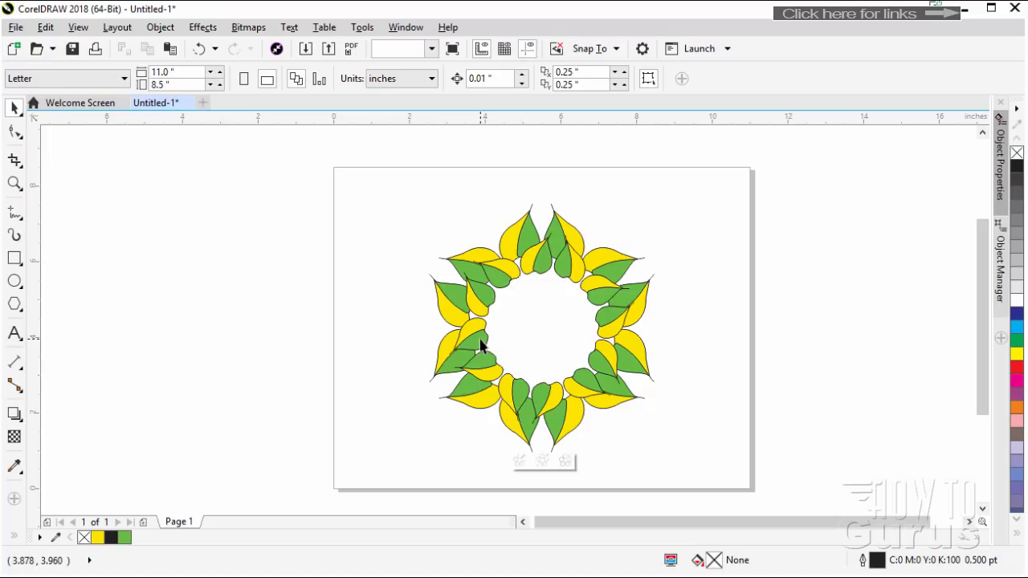
left_click_drag(481, 346, 202, 330)
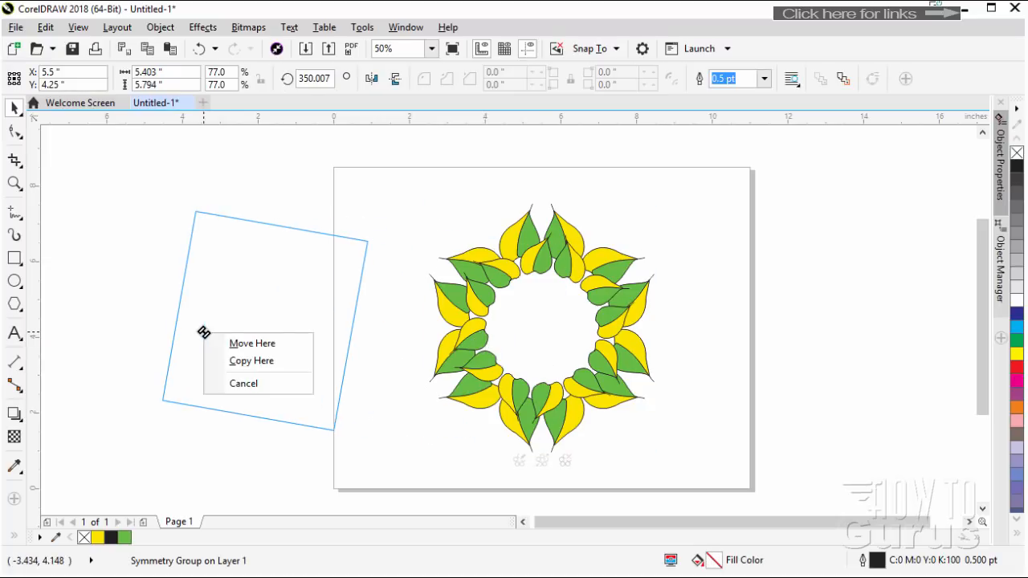
left_click(241, 362)
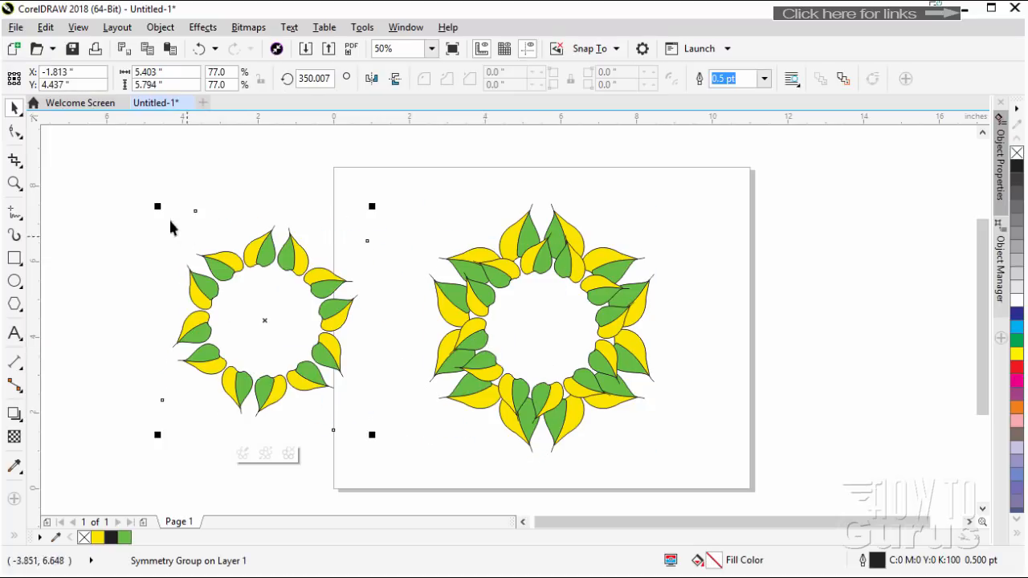
Scale the copied wreath down to about 64.3% and center it on the page inside the other wreaths, then deselect it
left_click_drag(157, 206, 199, 251)
left_click_drag(348, 335, 596, 323)
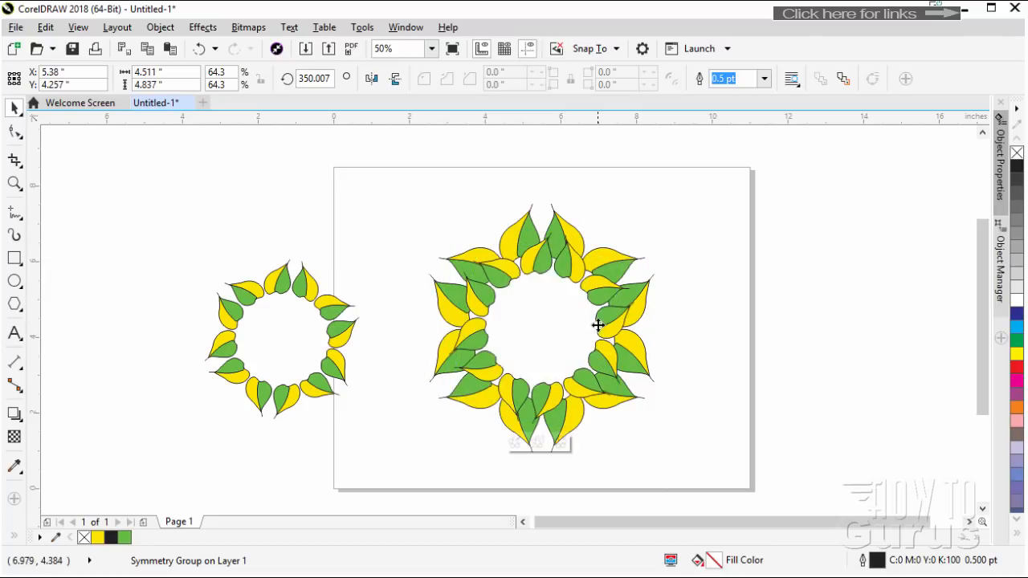
key("p")
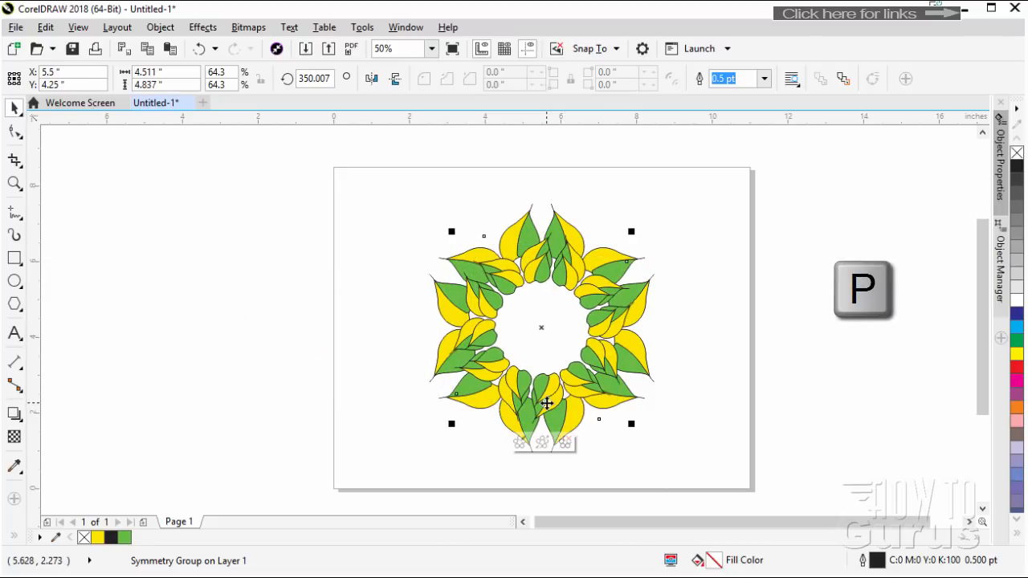
left_click(389, 318)
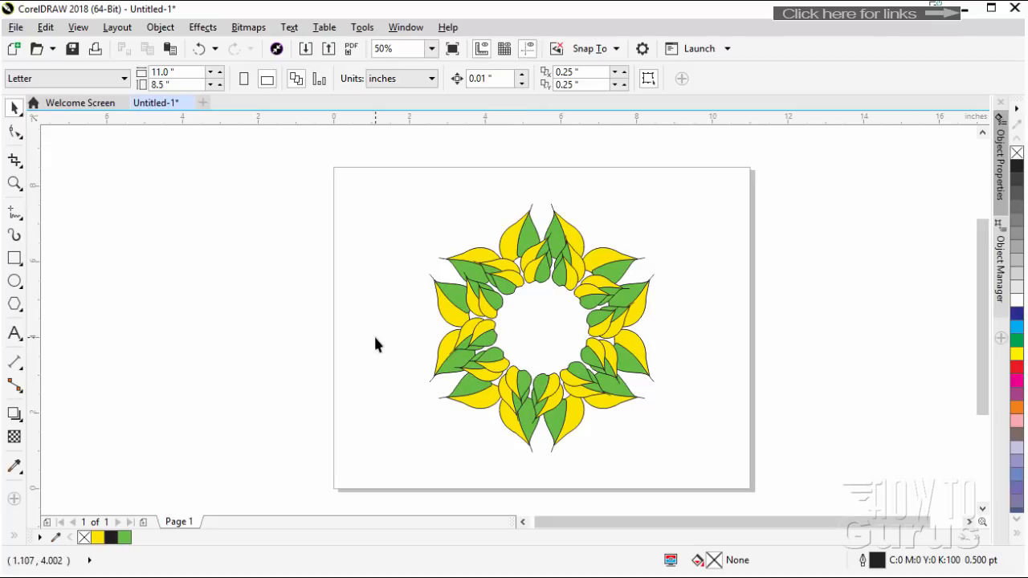
Look through the What's New features on the welcome screen and create a new landscape Letter document in CMYK at 300 dpi
left_click(111, 104)
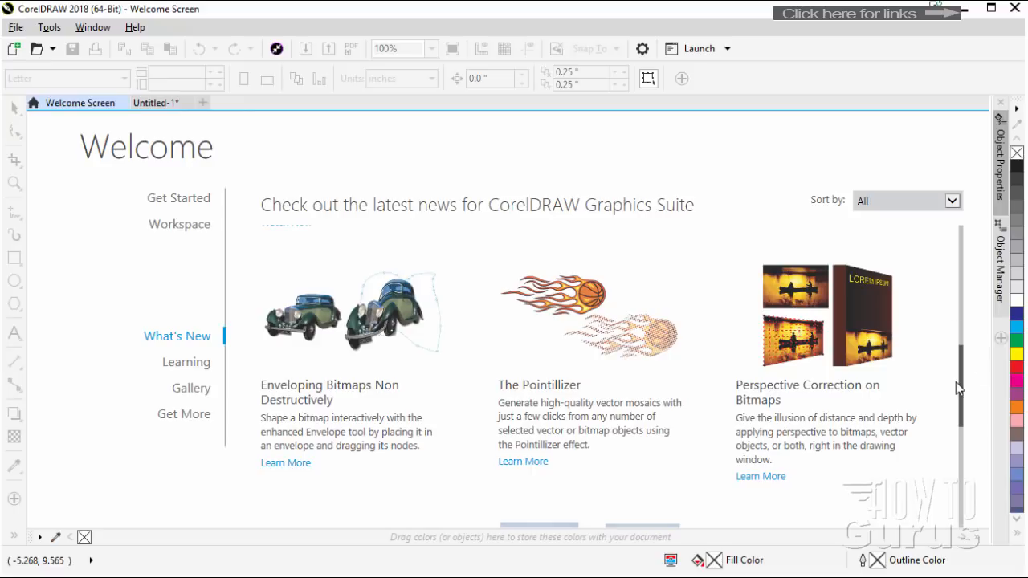
left_click_drag(963, 391, 964, 259)
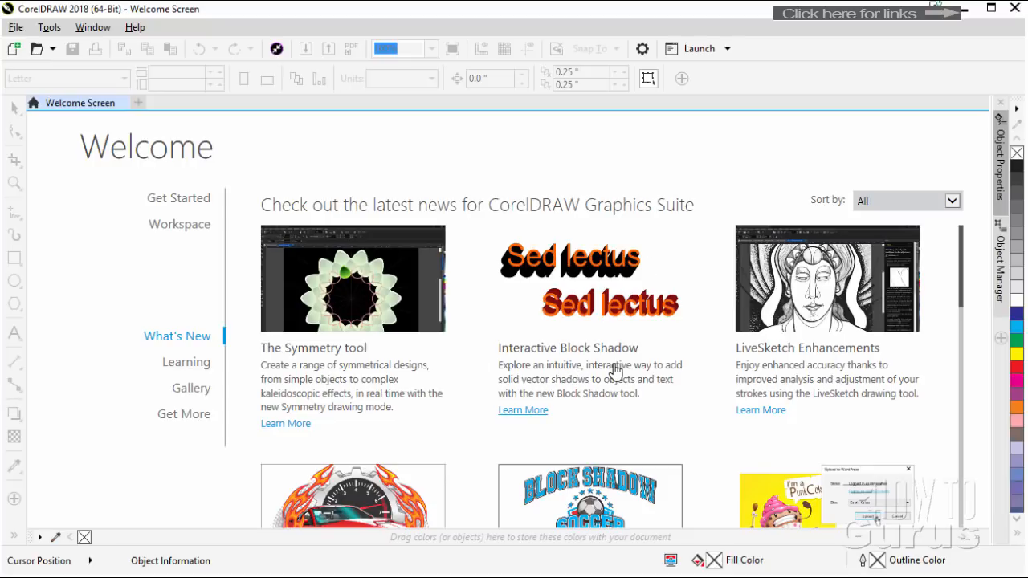
left_click(14, 49)
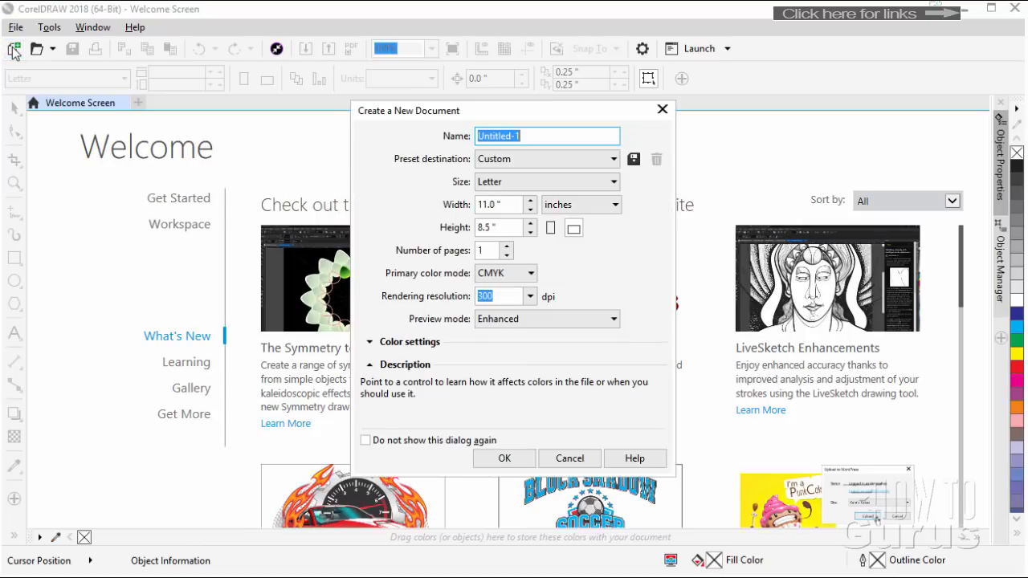
left_click(504, 459)
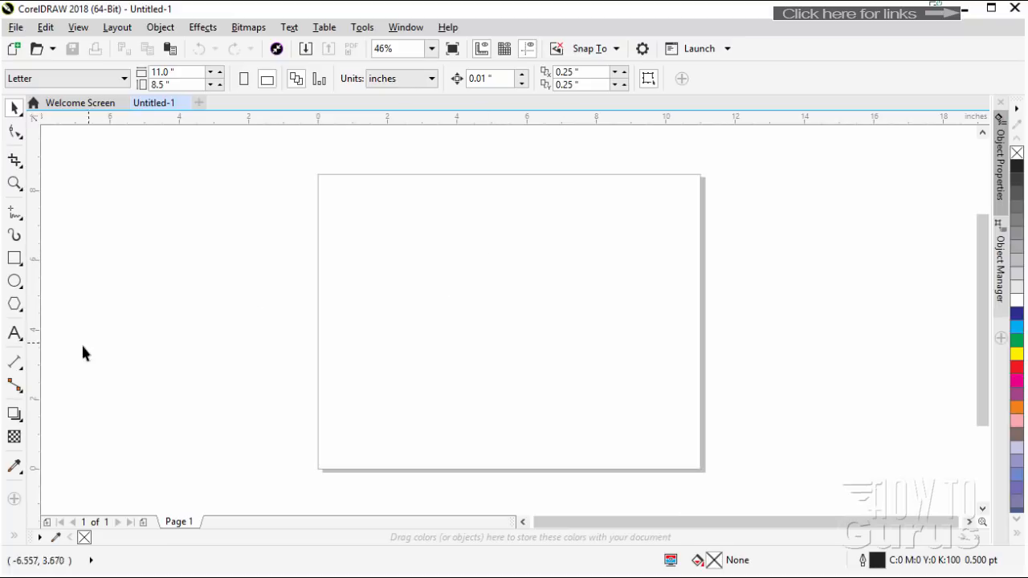
Add the artistic text "Box Shadow" on two lines in the upper middle of the page
left_click(14, 334)
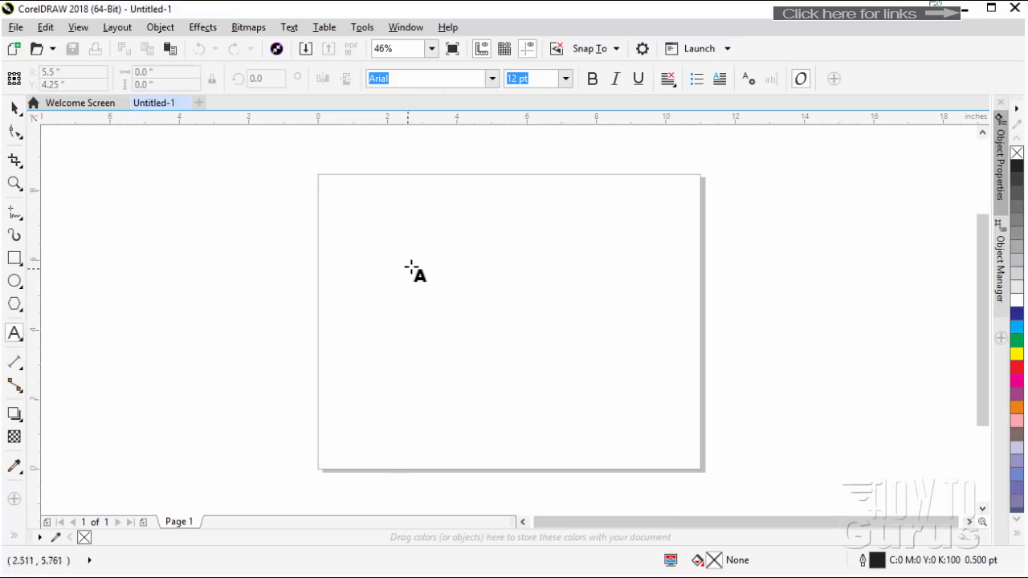
left_click(484, 265)
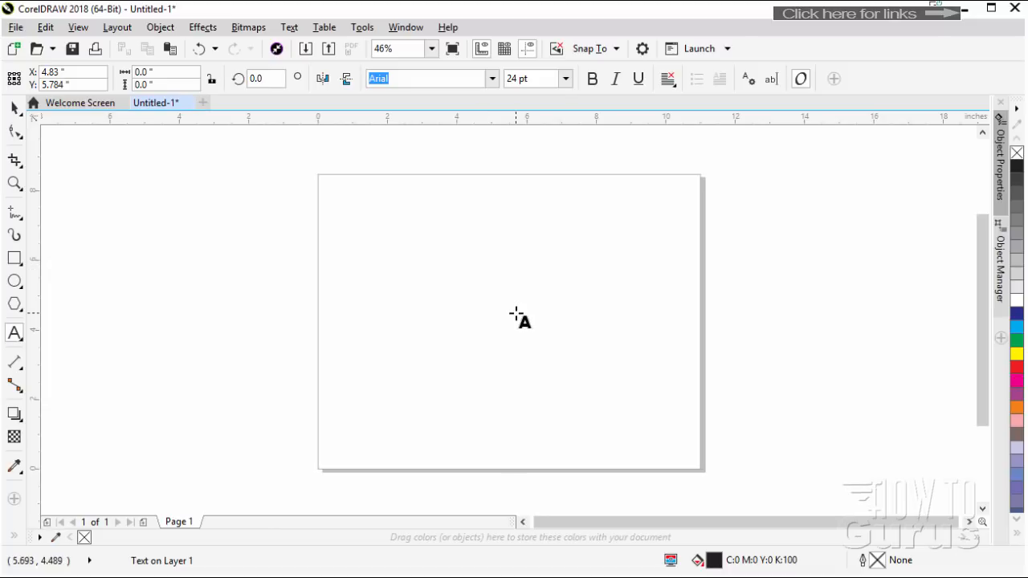
type("Box")
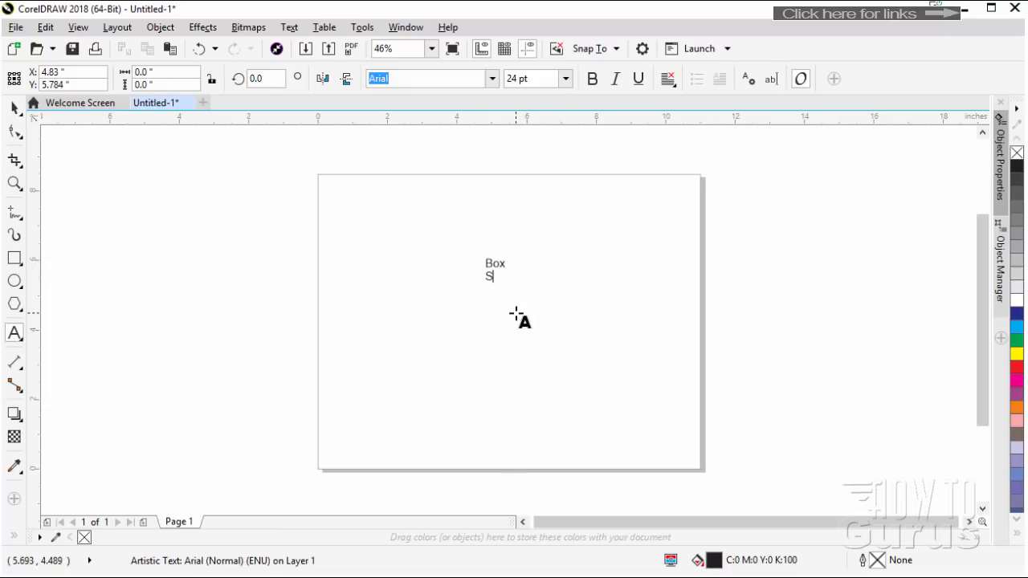
Format both lines of the text in Bauhaus 93 at 100 pt with centered alignment
triple_click(490, 264)
left_click(566, 78)
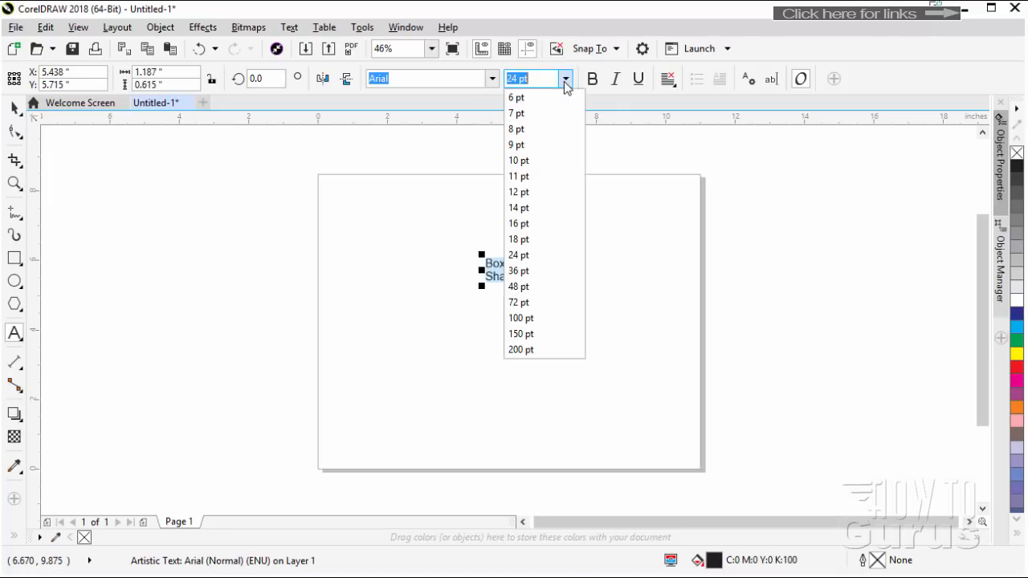
left_click(543, 318)
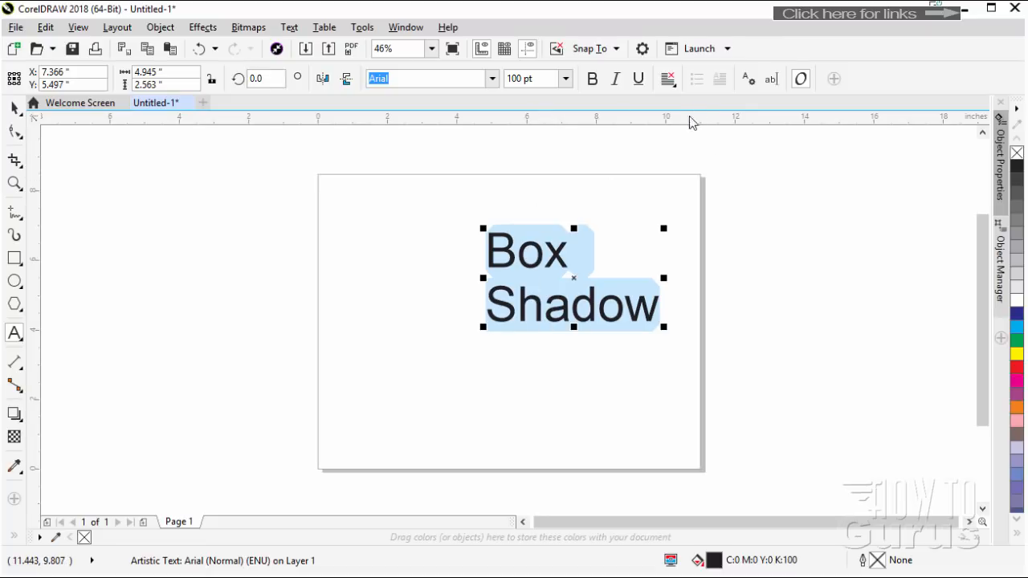
left_click(668, 83)
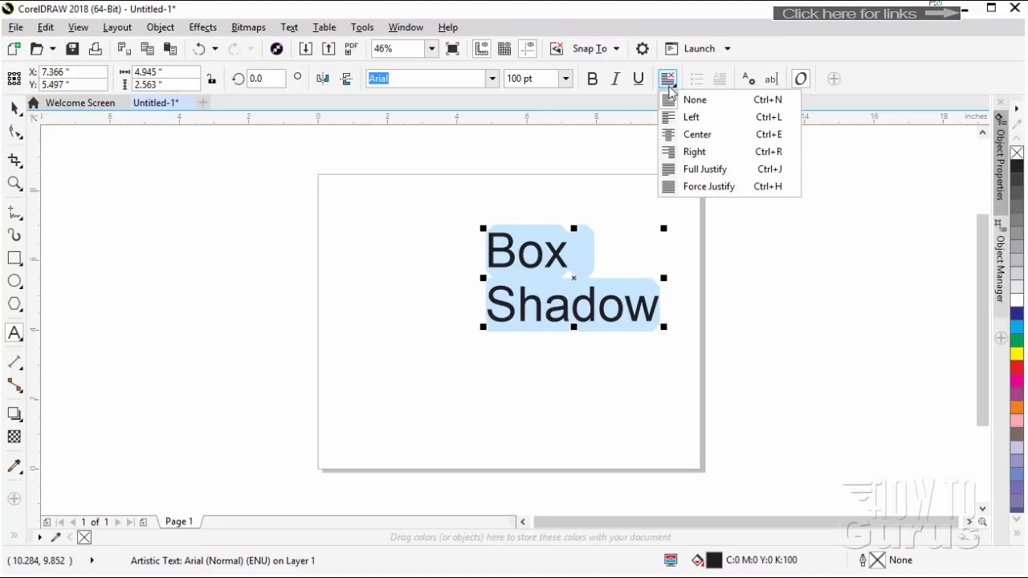
left_click(687, 136)
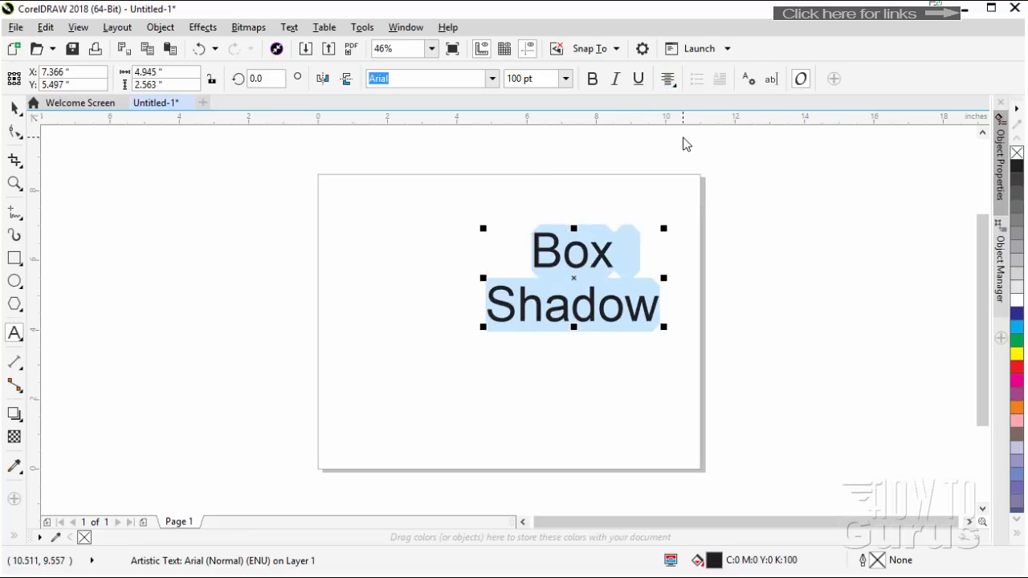
left_click(492, 79)
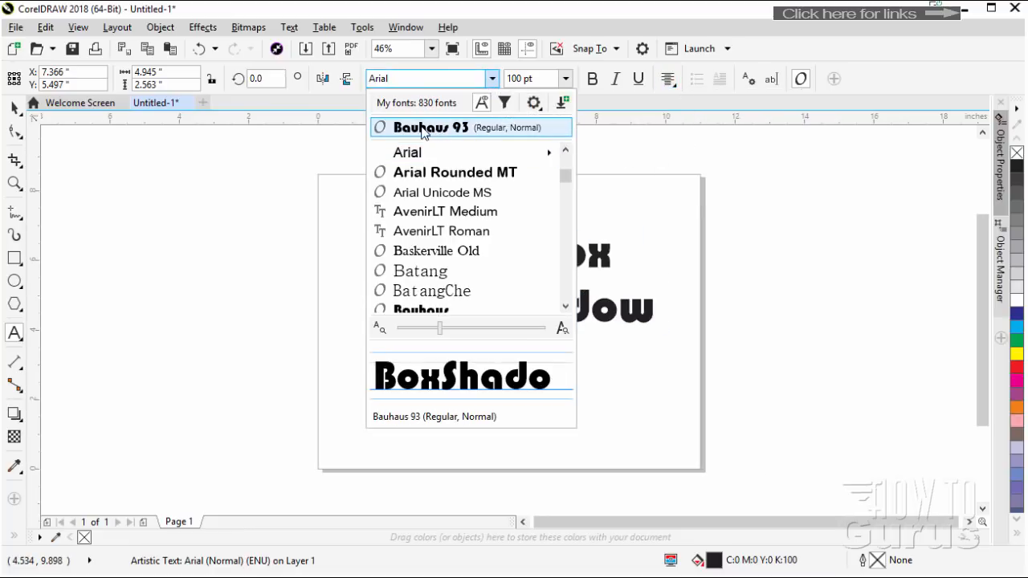
left_click(424, 128)
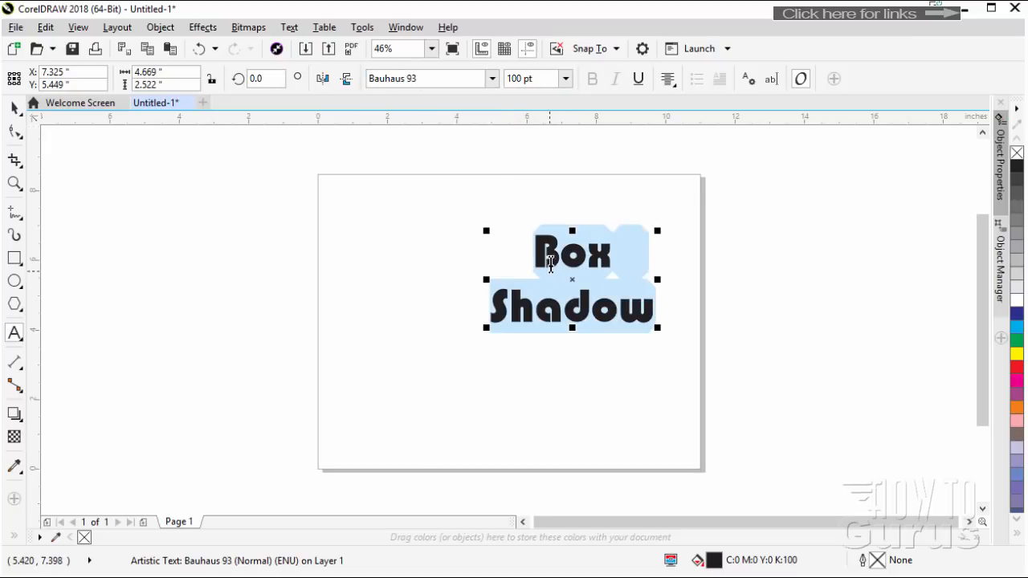
Enlarge the text to about 7.34 inches wide and position it across the middle of the page, slightly above center
left_click(14, 107)
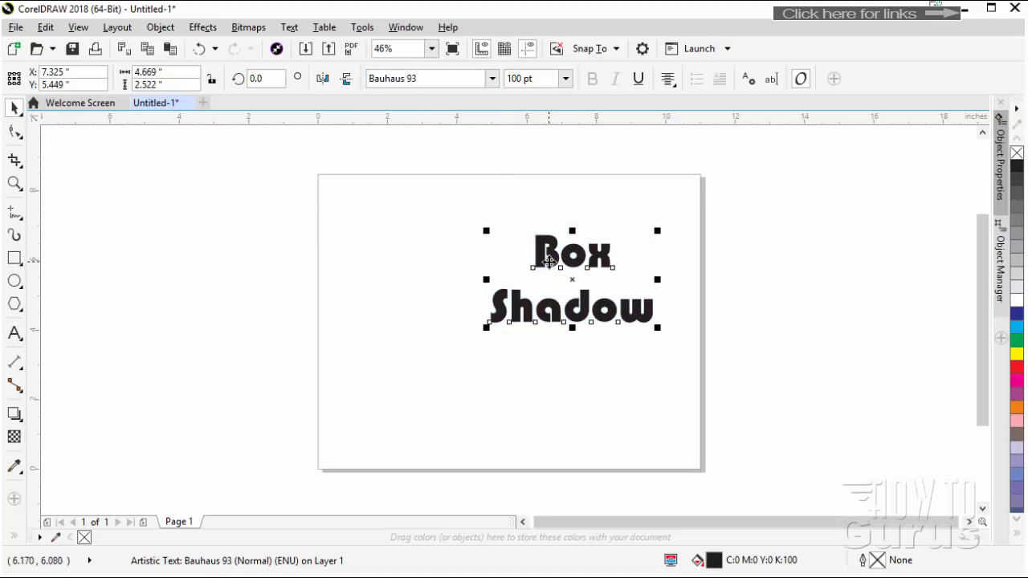
left_click_drag(550, 258, 478, 269)
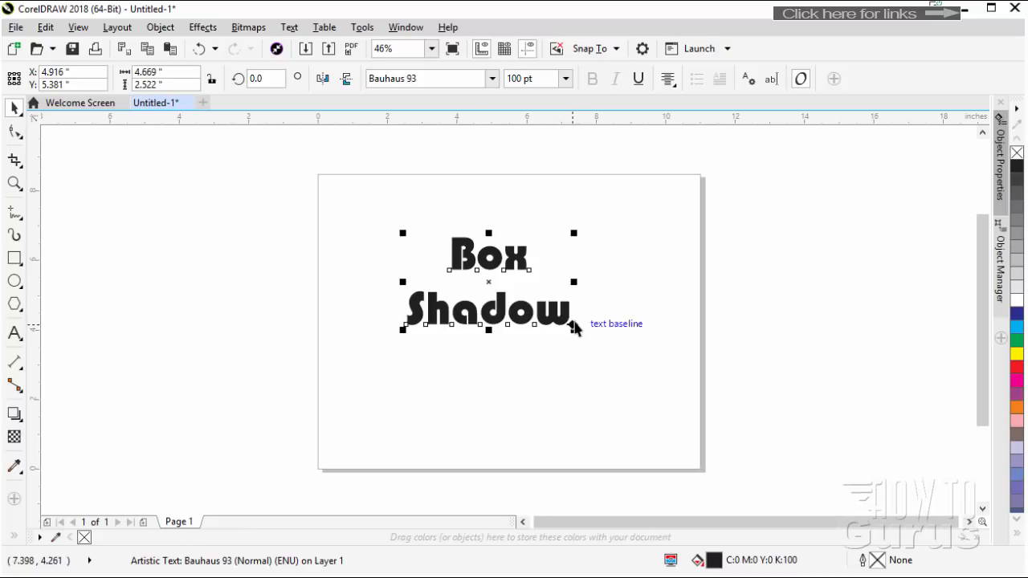
left_click_drag(575, 328, 652, 396)
left_click_drag(551, 354, 525, 344)
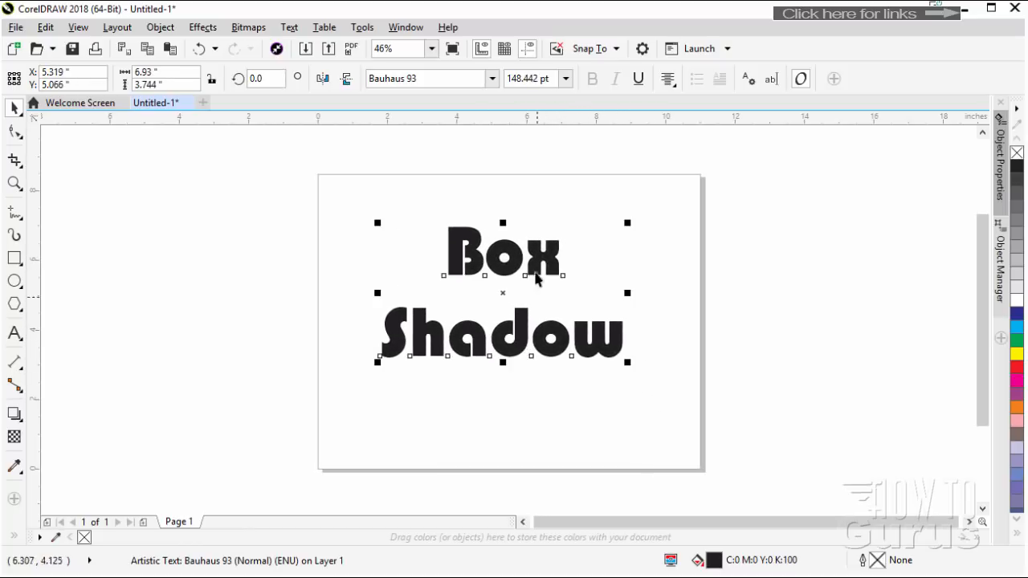
left_click_drag(370, 222, 363, 214)
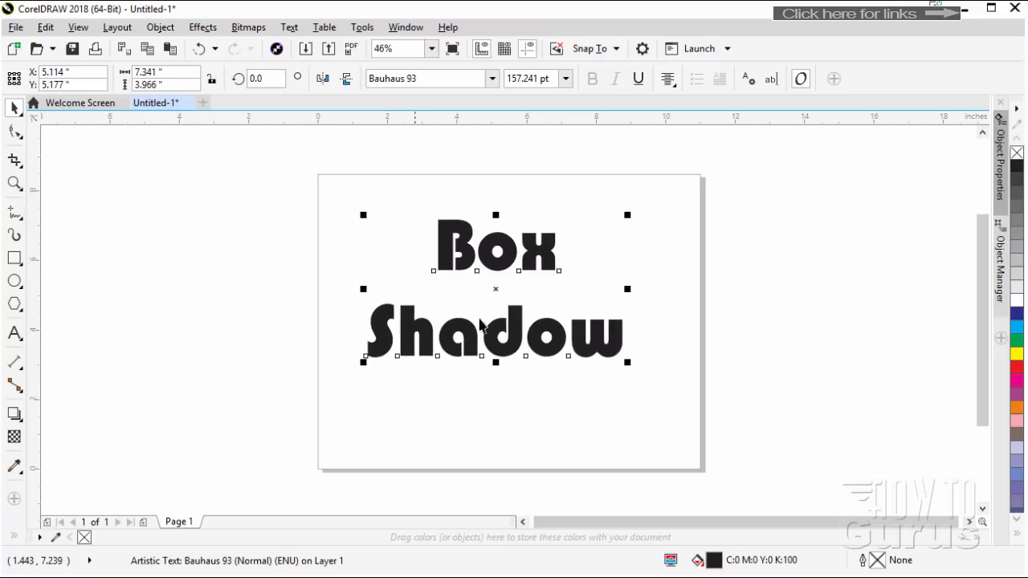
left_click_drag(516, 347, 528, 355)
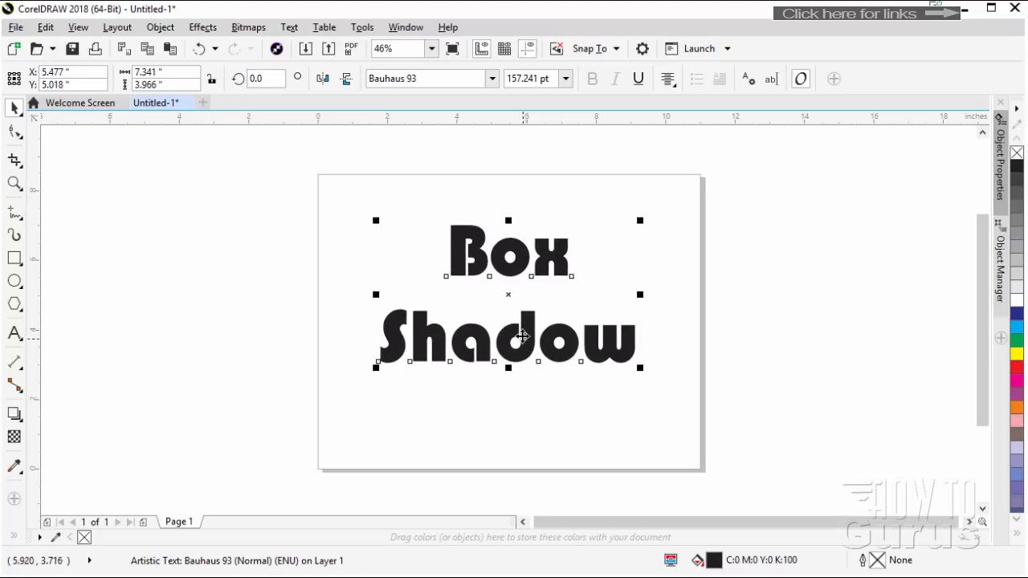
Fill the text with cyan and convert it to curves
left_click(1017, 327)
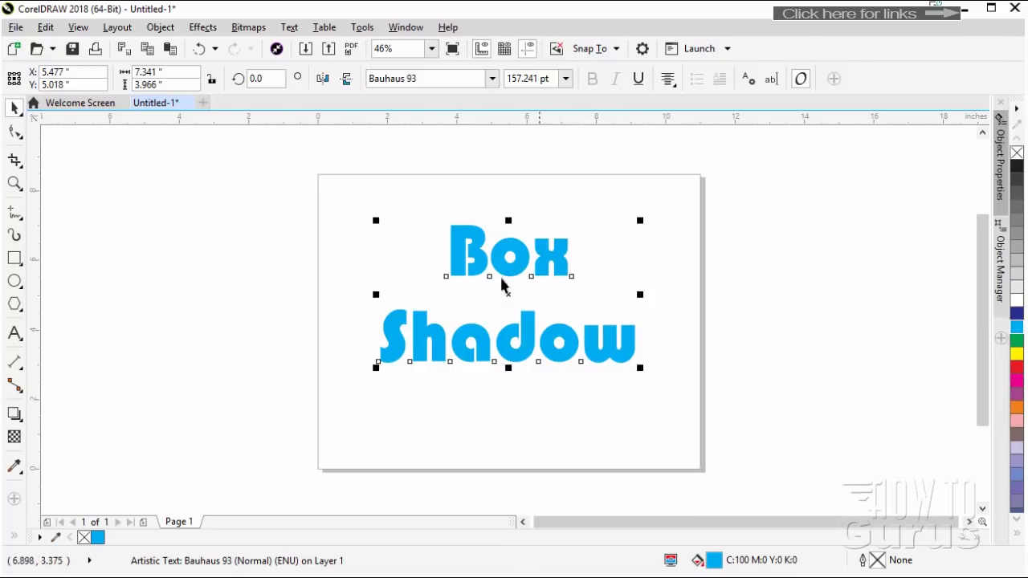
right_click(458, 247)
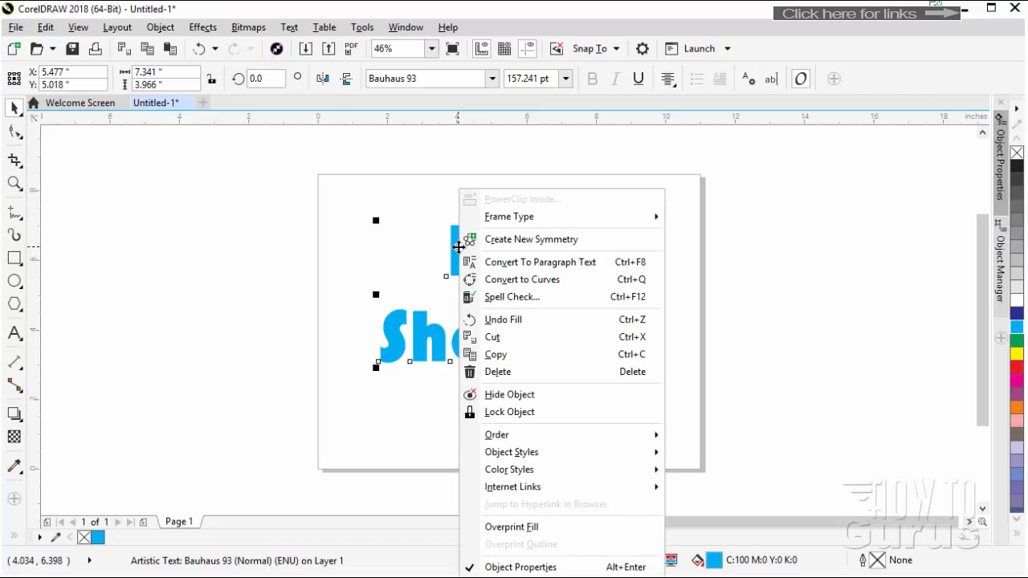
left_click(523, 279)
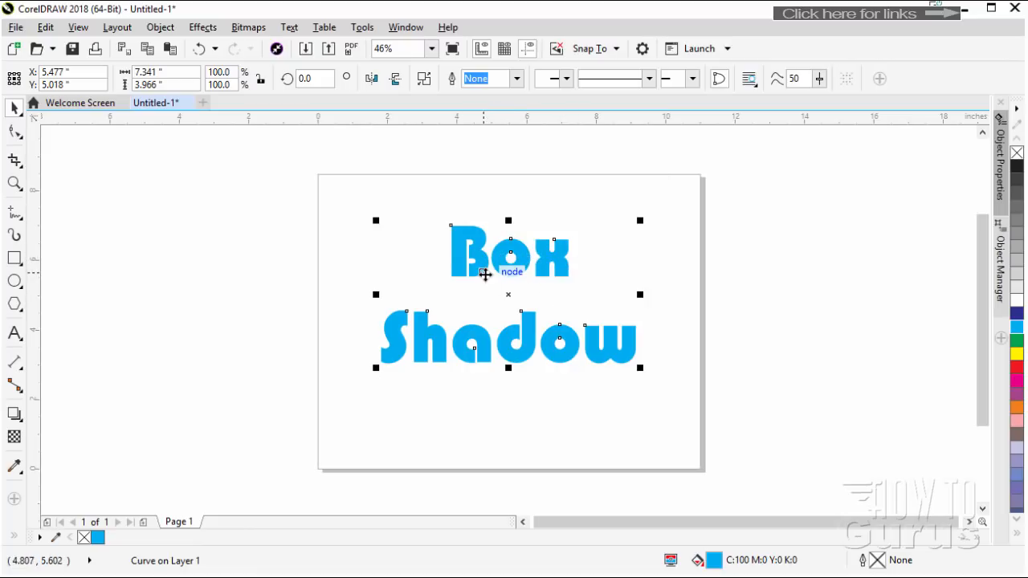
Apply a block shadow to the lettering toward the lower right, about 0.27 inches deep at a direction of about 315.7 degrees
left_click(16, 414)
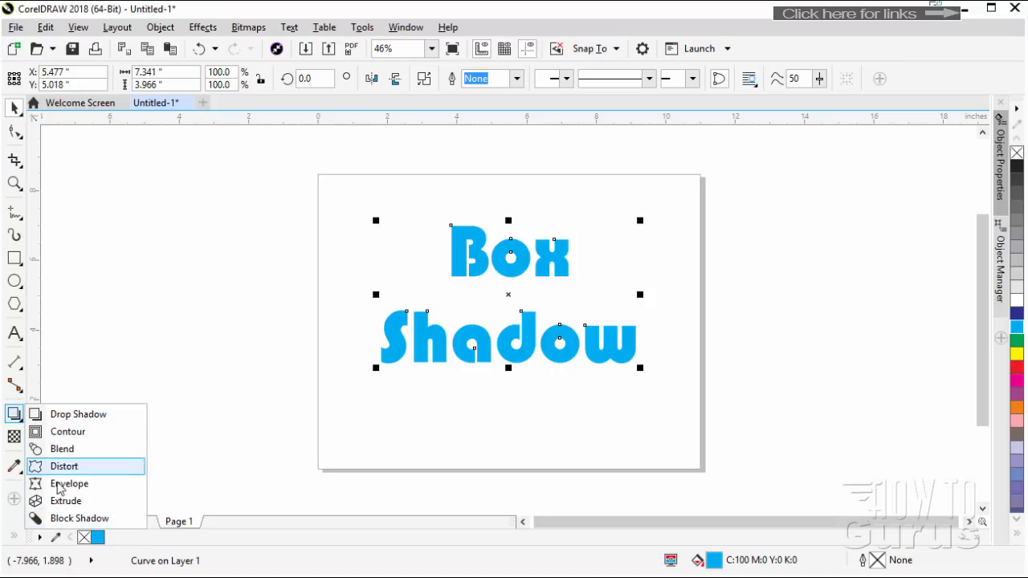
left_click(79, 518)
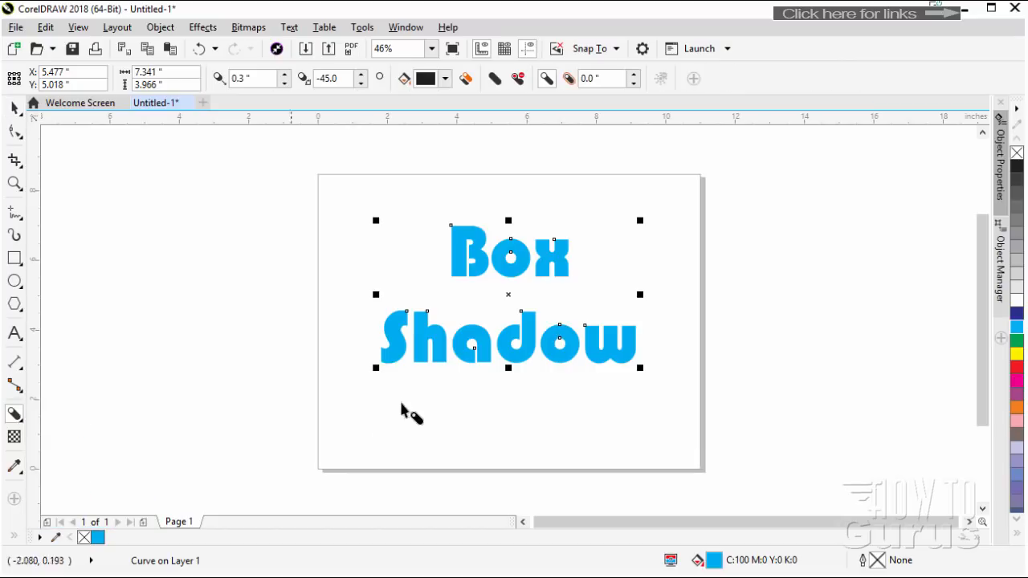
left_click_drag(486, 338, 514, 300)
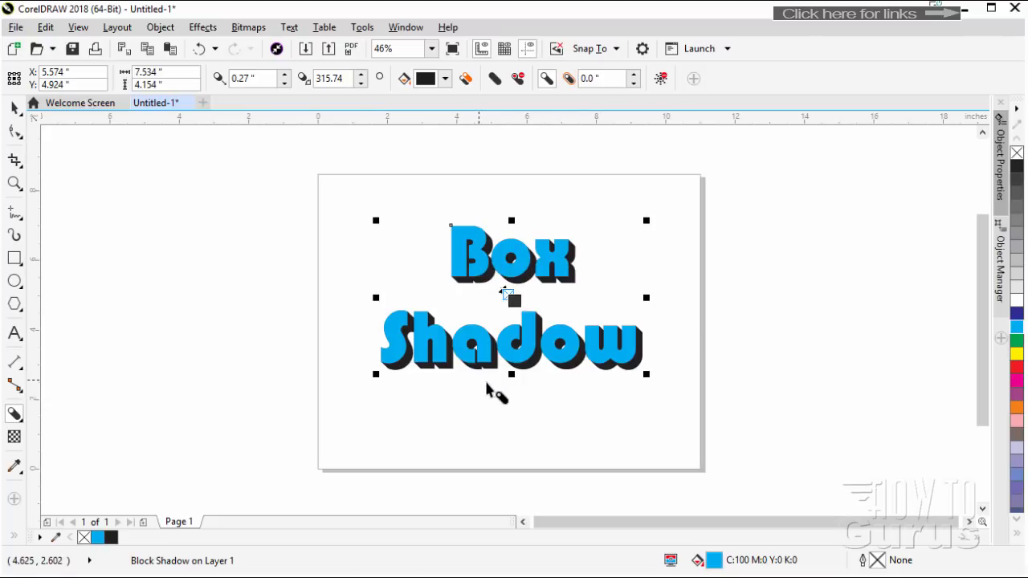
left_click_drag(515, 302, 533, 361)
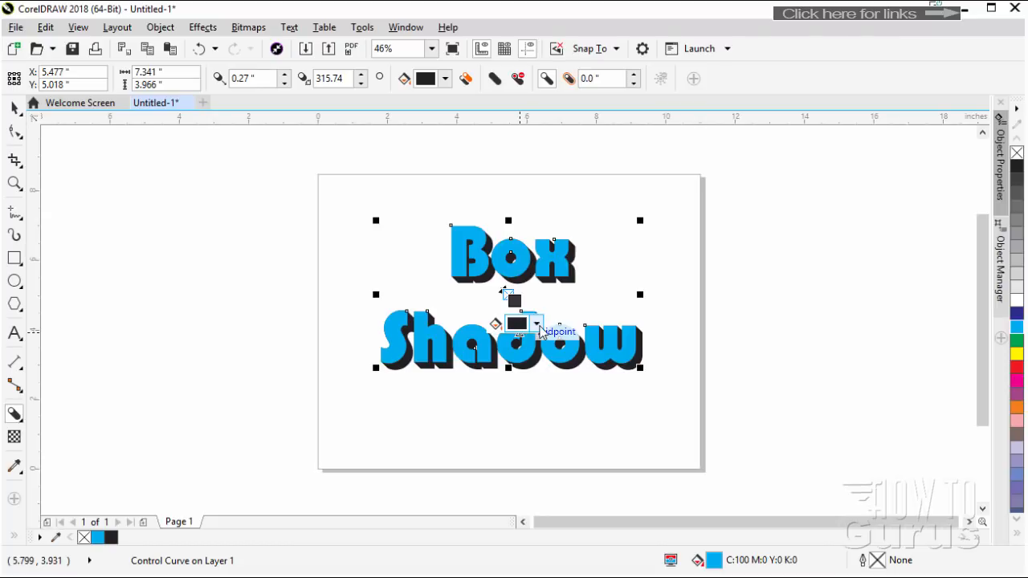
Change the block shadow's color to a dark blue using the CMYK color picker
left_click(540, 327)
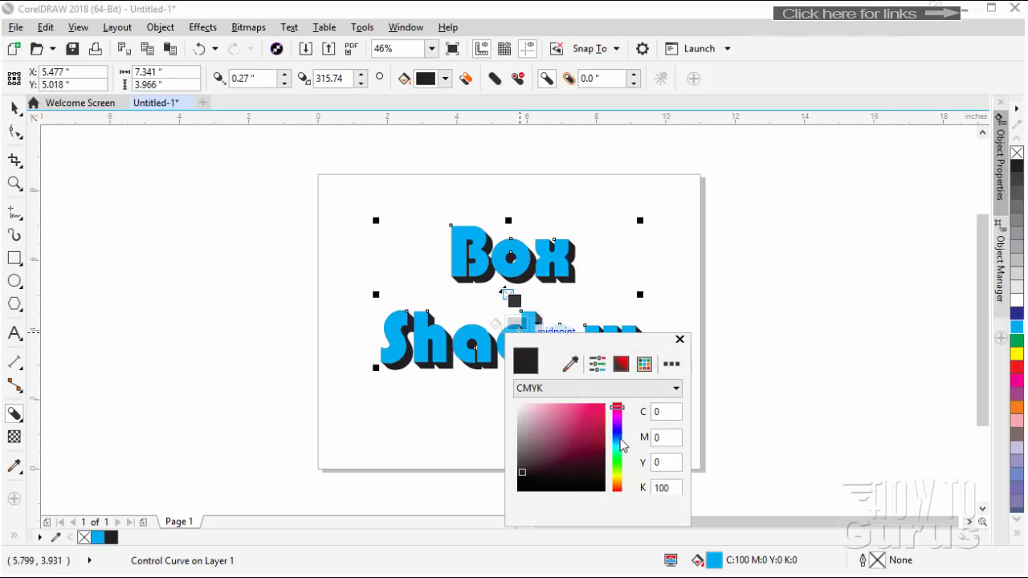
left_click(618, 439)
left_click(589, 443)
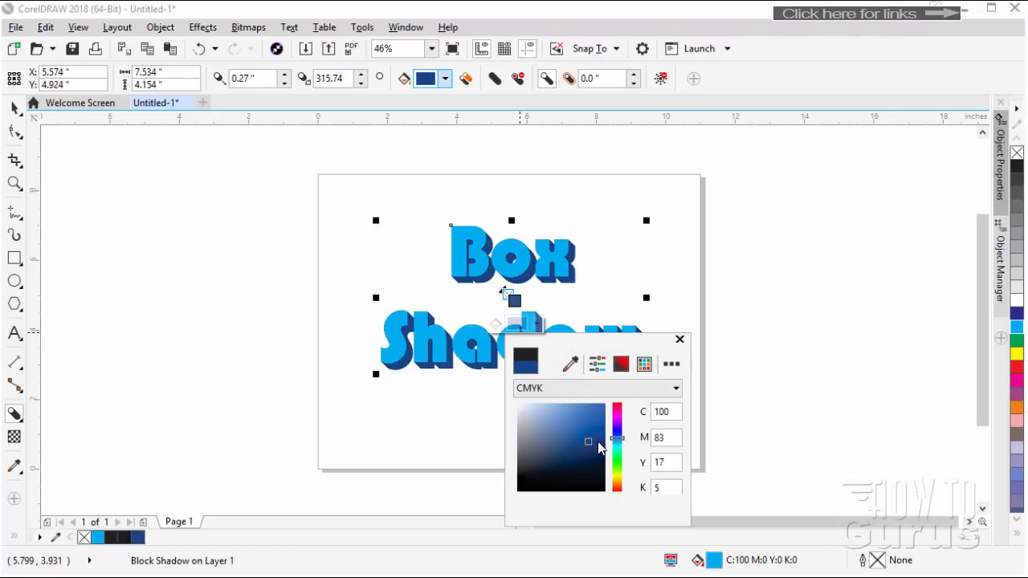
left_click(599, 433)
left_click(595, 430)
left_click(594, 440)
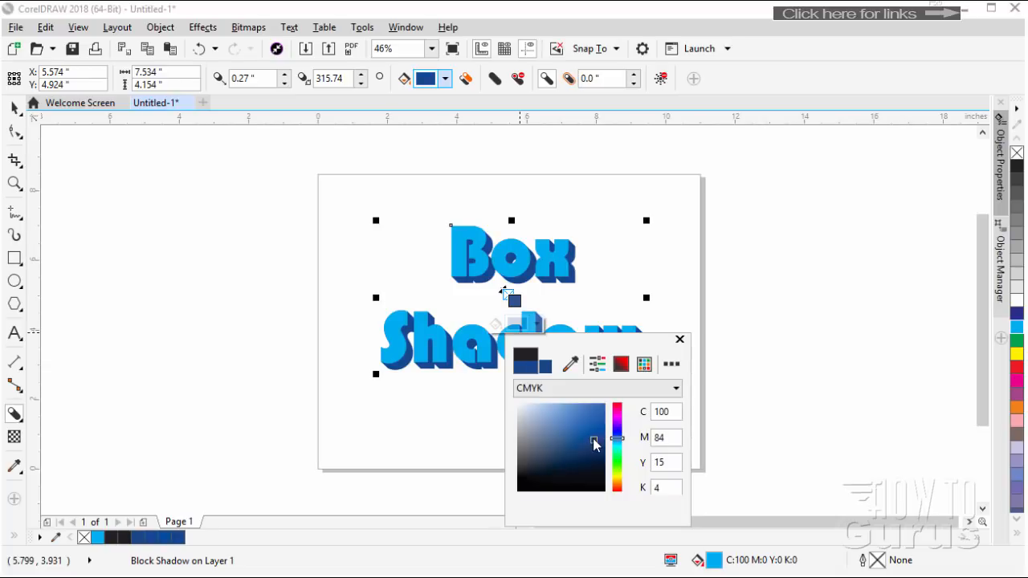
left_click_drag(596, 439, 584, 439)
left_click(583, 436)
left_click(680, 339)
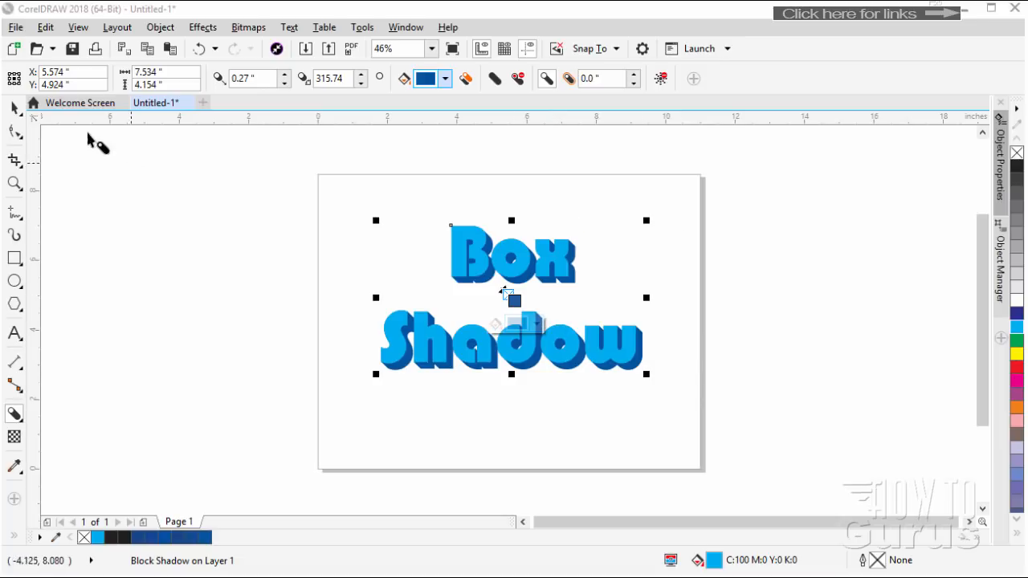
Select the block shadow on the lettering and reduce its depth to 0.2 inches
left_click(13, 108)
left_click(518, 331)
scroll(518, 331, "up", 1)
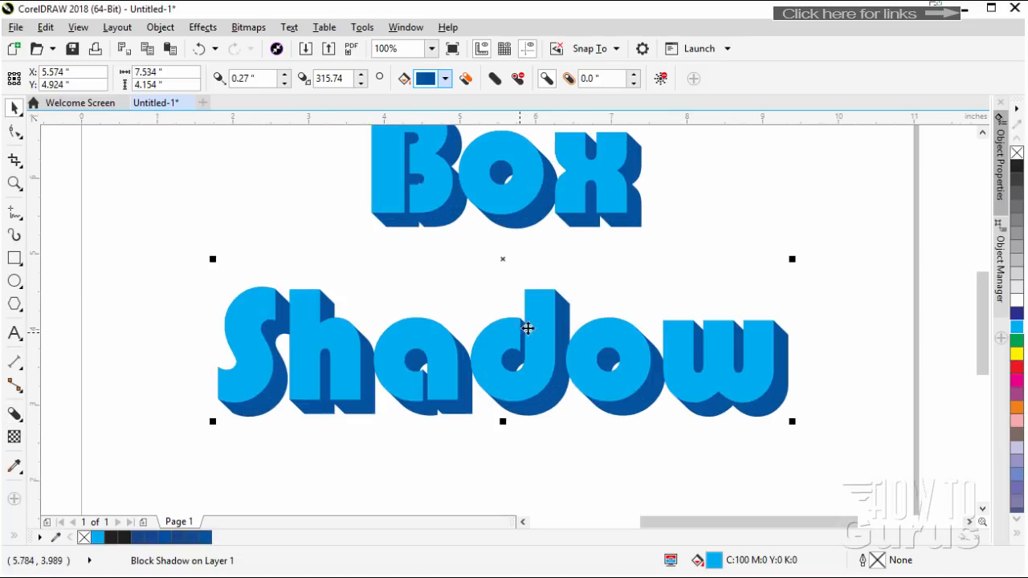
left_click_drag(985, 344, 985, 333)
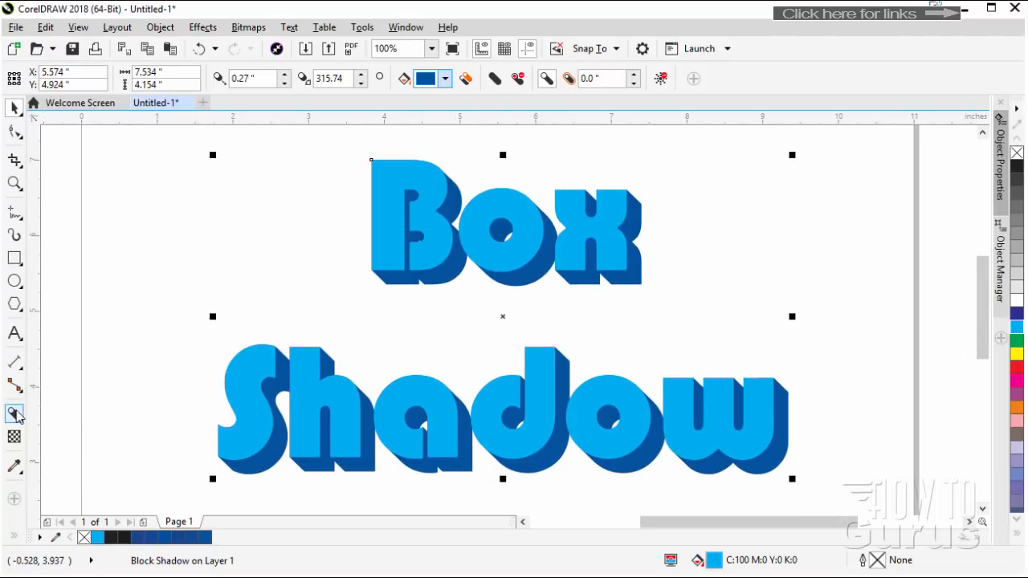
left_click(18, 415)
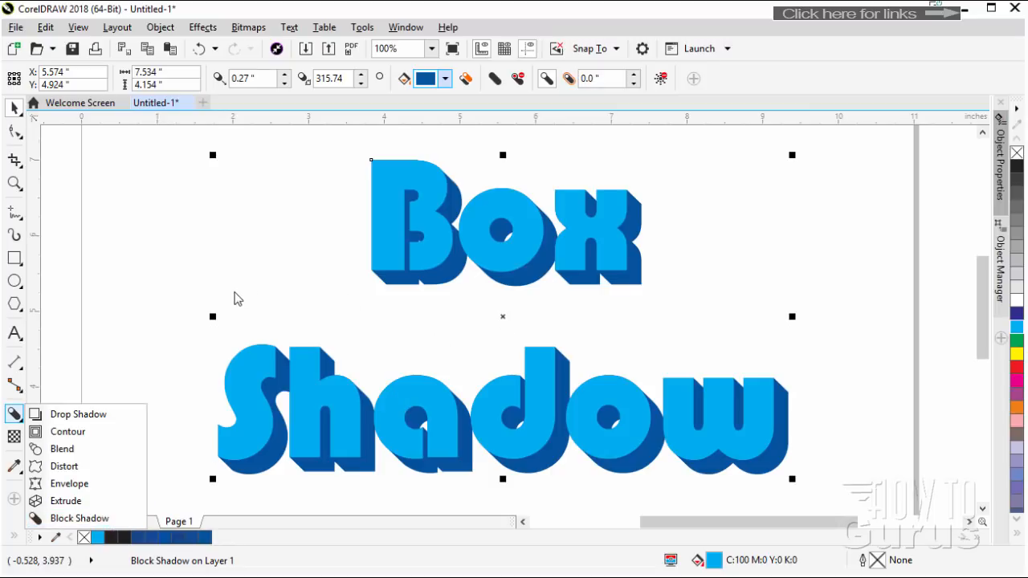
left_click(144, 283)
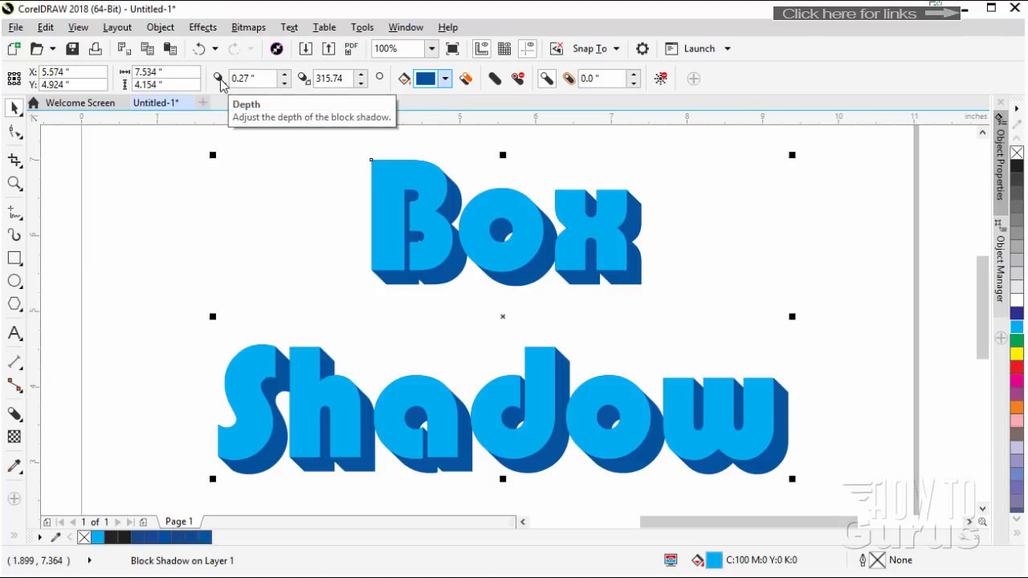
left_click(284, 82)
left_click(284, 83)
left_click(284, 82)
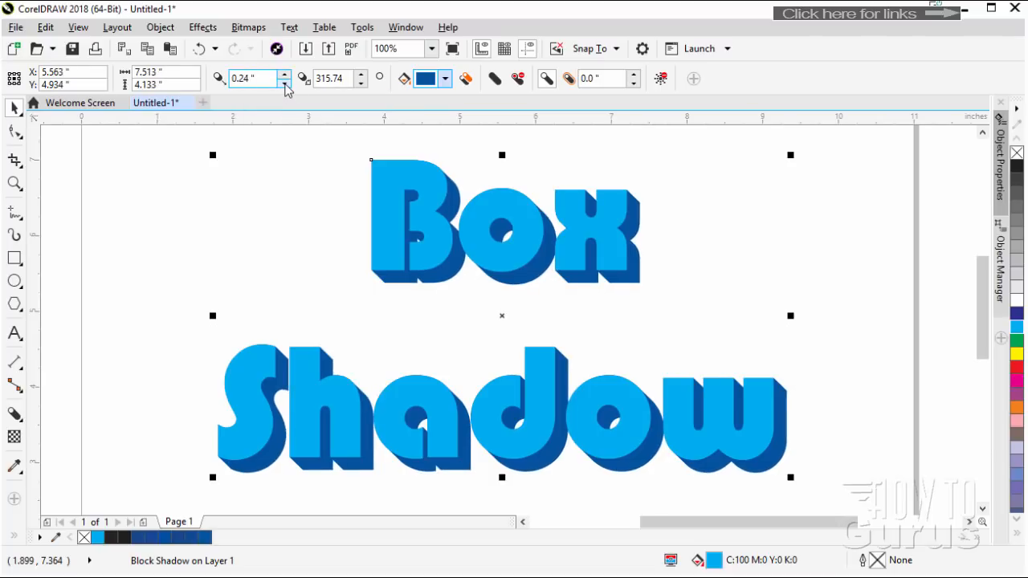
left_click(285, 82)
left_click(284, 83)
left_click(285, 74)
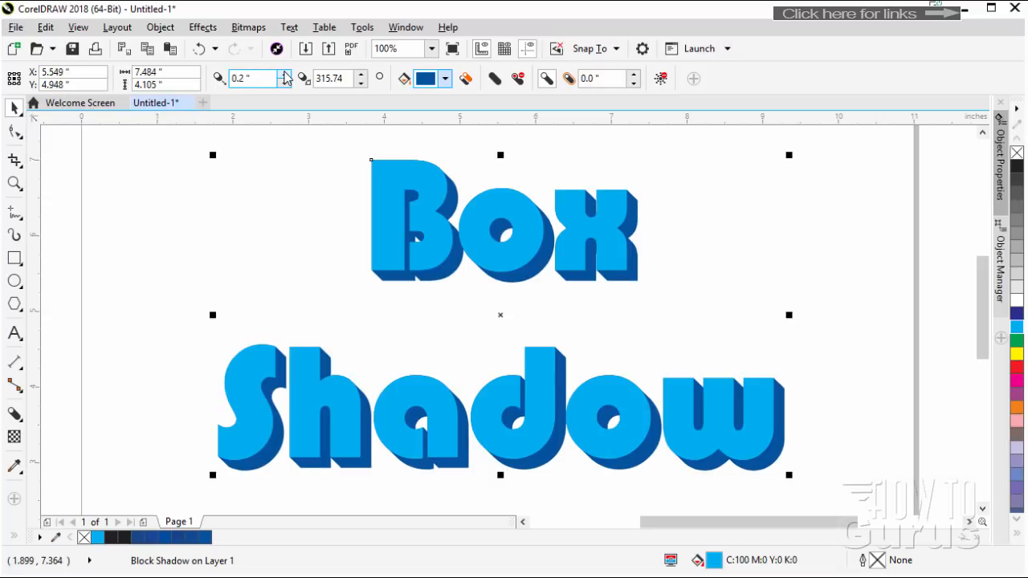
left_click(285, 74)
left_click(285, 74)
left_click(285, 74)
left_click(284, 83)
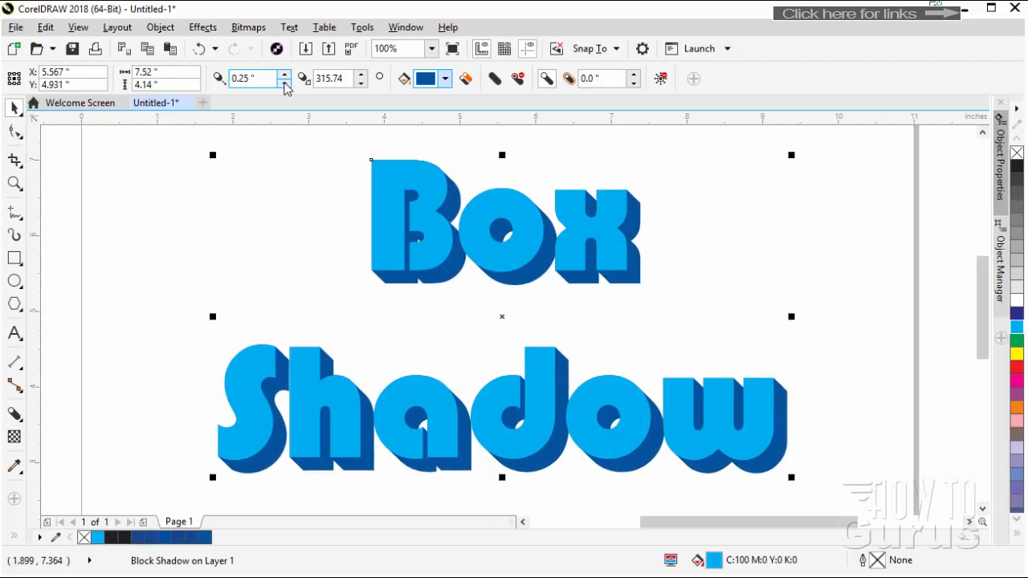
left_click(285, 83)
left_click(285, 83)
left_click(285, 83)
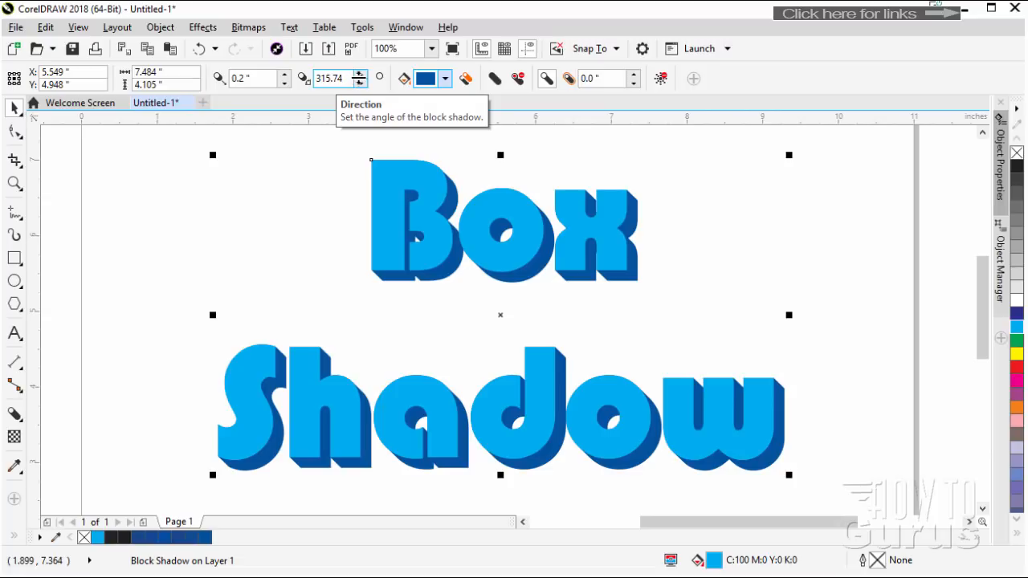
Set the block shadow's direction to 319.74 degrees
left_click(364, 75)
left_click(364, 74)
left_click(364, 74)
left_click(364, 75)
left_click(364, 75)
left_click(363, 74)
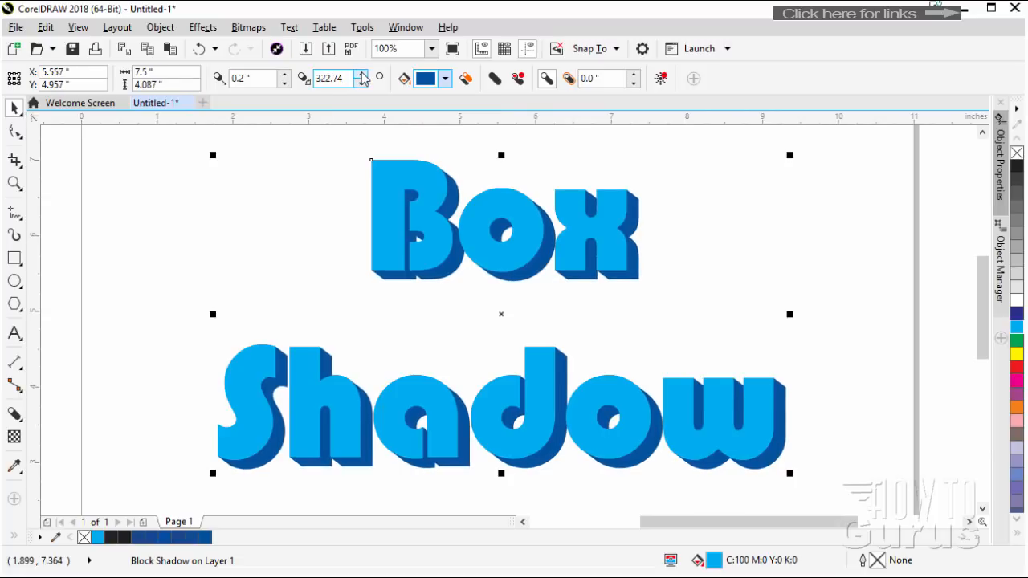
left_click(364, 75)
left_click(363, 74)
left_click(361, 83)
left_click(362, 82)
left_click(361, 83)
left_click(361, 83)
left_click(361, 82)
left_click(361, 83)
left_click(361, 83)
left_click(362, 82)
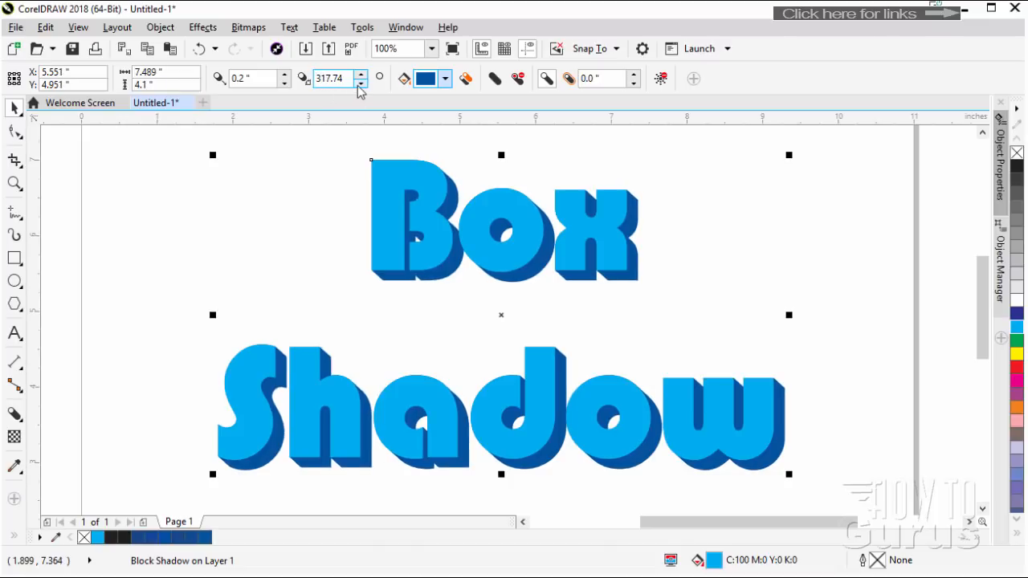
left_click(361, 83)
left_click(361, 82)
left_click(362, 82)
left_click(361, 83)
left_click(362, 83)
left_click(361, 83)
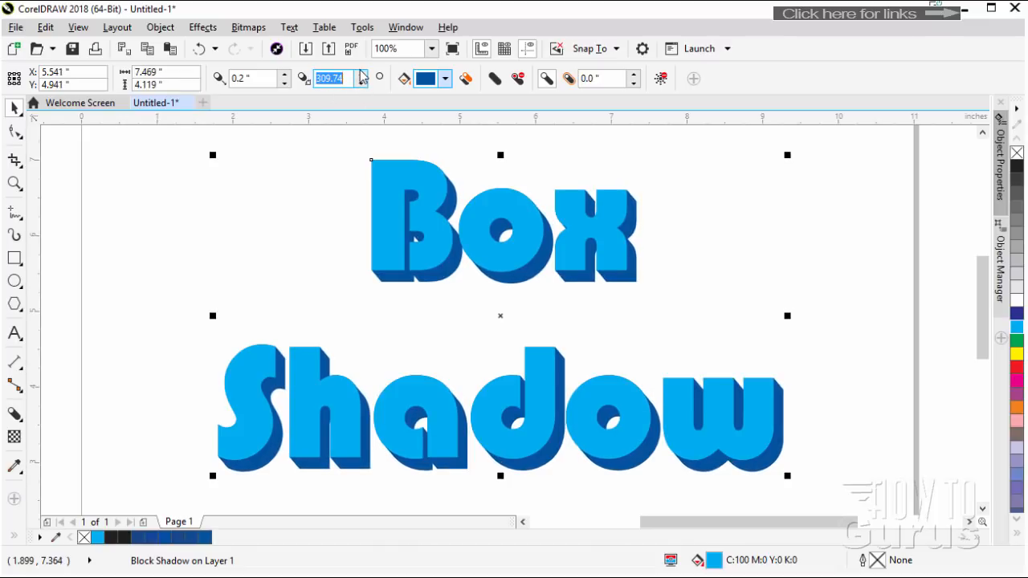
left_click(361, 74)
left_click(362, 74)
left_click(362, 75)
left_click(361, 75)
left_click(361, 74)
left_click(361, 74)
left_click(361, 75)
left_click(361, 75)
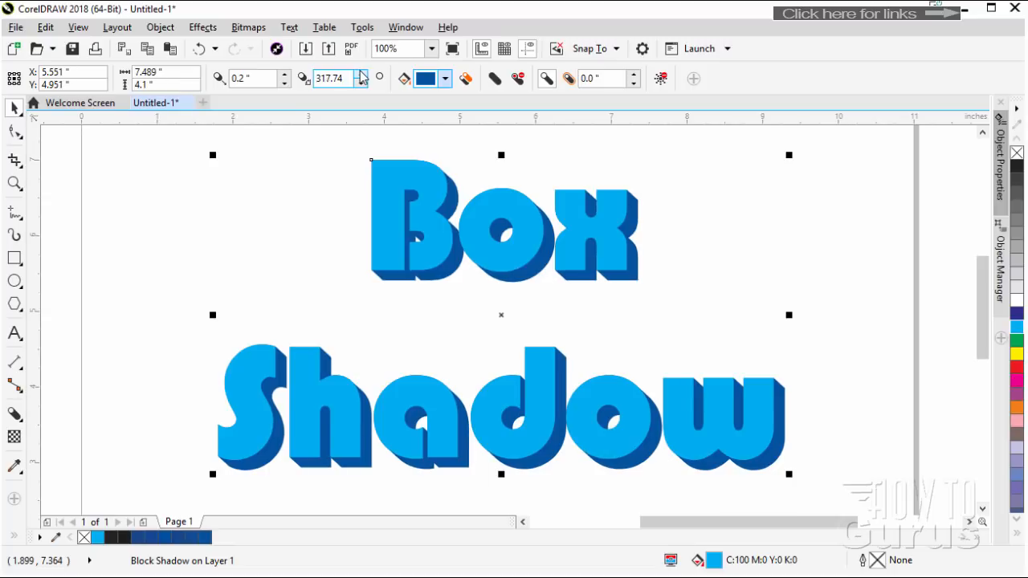
left_click(361, 74)
left_click(362, 75)
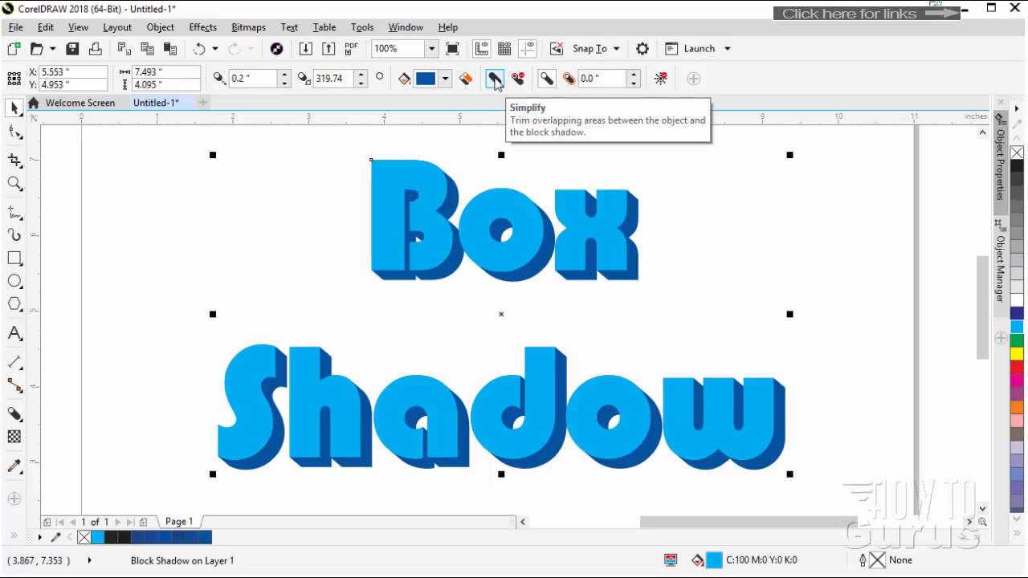
Try the Simplify and Remove Holes options on the block shadow, leaving both switched off
left_click(496, 81)
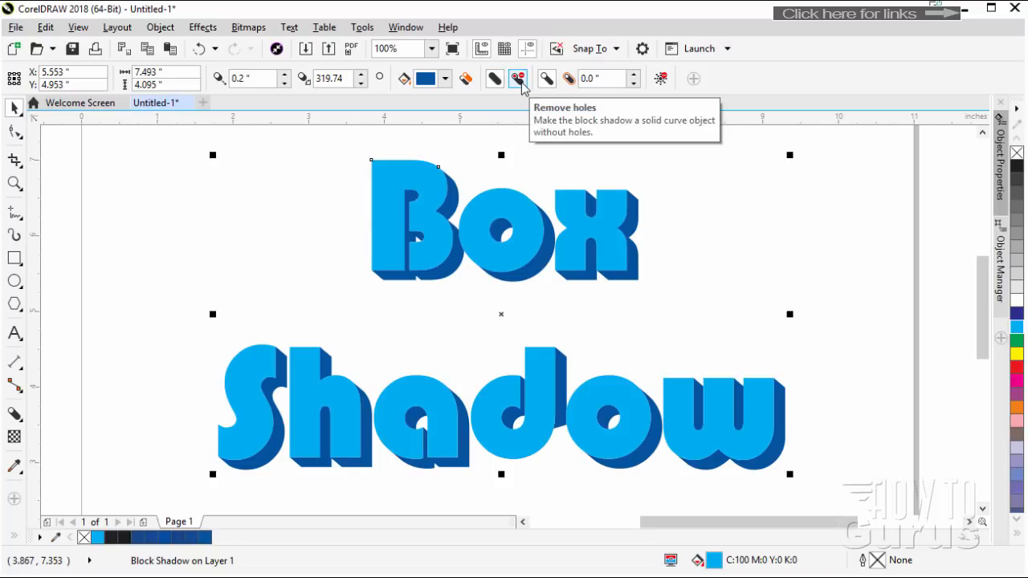
left_click(519, 80)
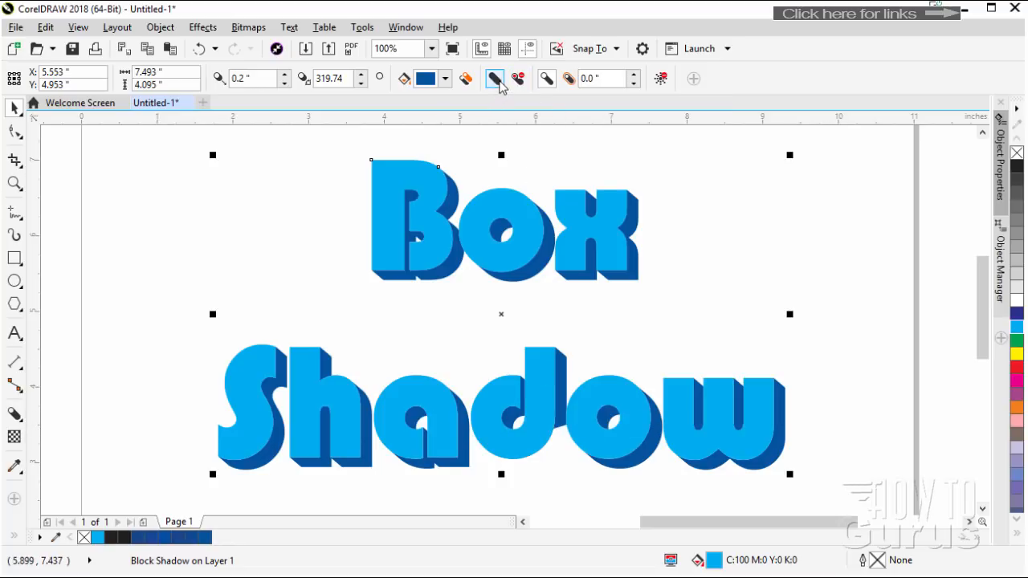
left_click(496, 81)
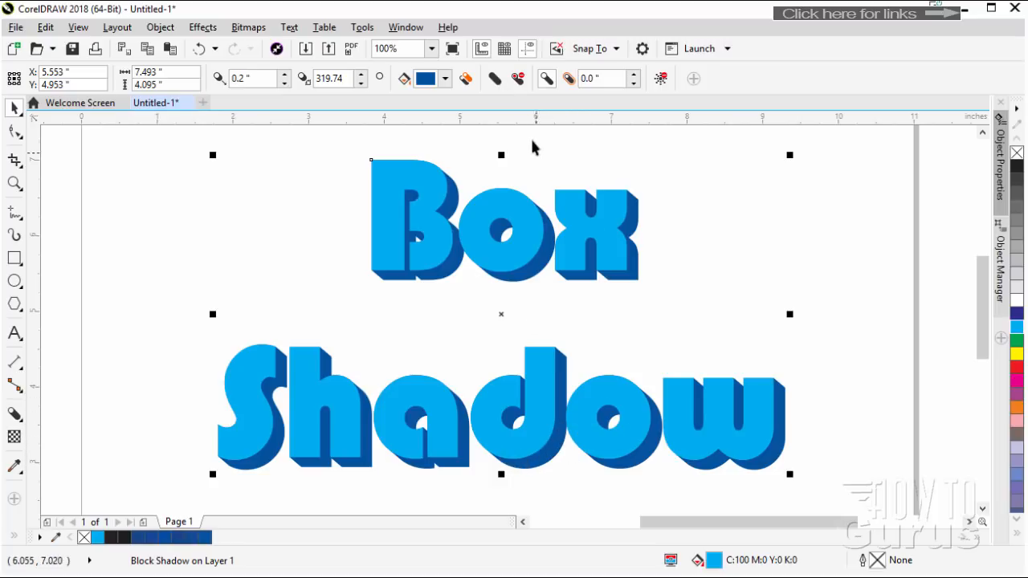
left_click(495, 80)
left_click(493, 83)
left_click(494, 82)
left_click(518, 83)
left_click(519, 80)
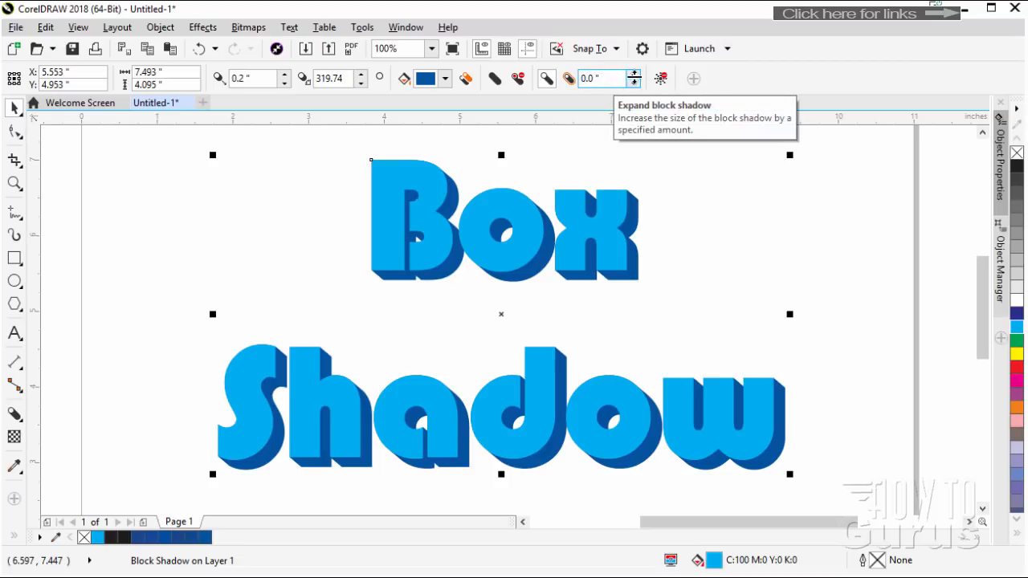
Expand the block shadow around the lettering by 0.06 inches
left_click(633, 73)
left_click(634, 74)
left_click(634, 75)
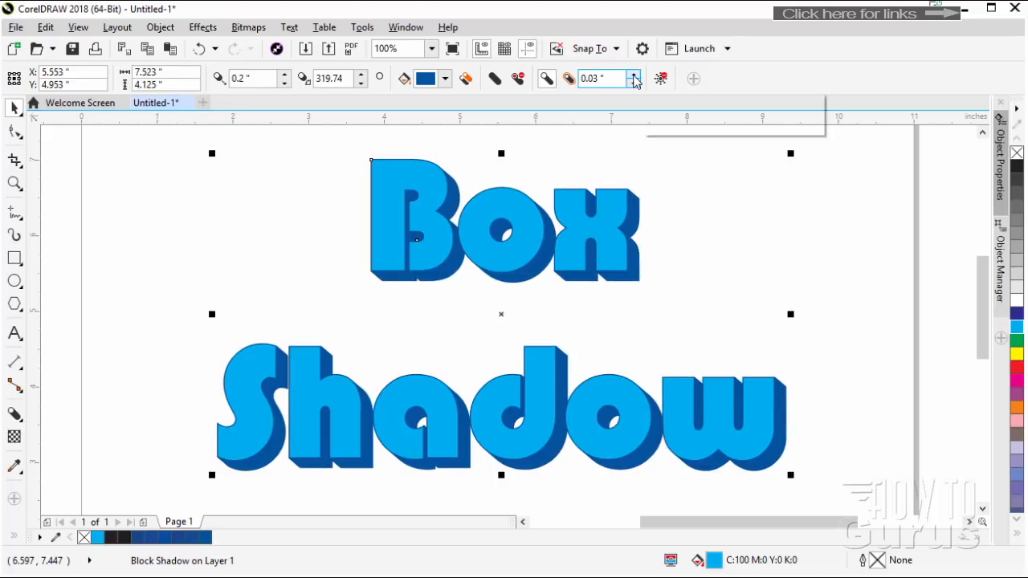
left_click(634, 75)
left_click(634, 74)
left_click(634, 75)
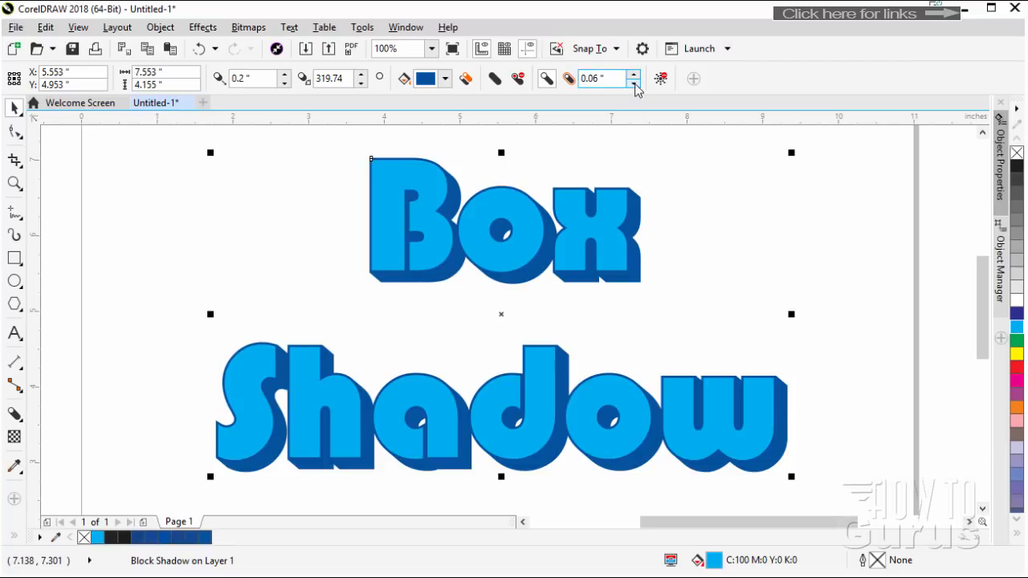
Reduce the block shadow's expansion to 0 inches
left_click(634, 83)
left_click(634, 82)
left_click(633, 83)
left_click(633, 83)
left_click(634, 82)
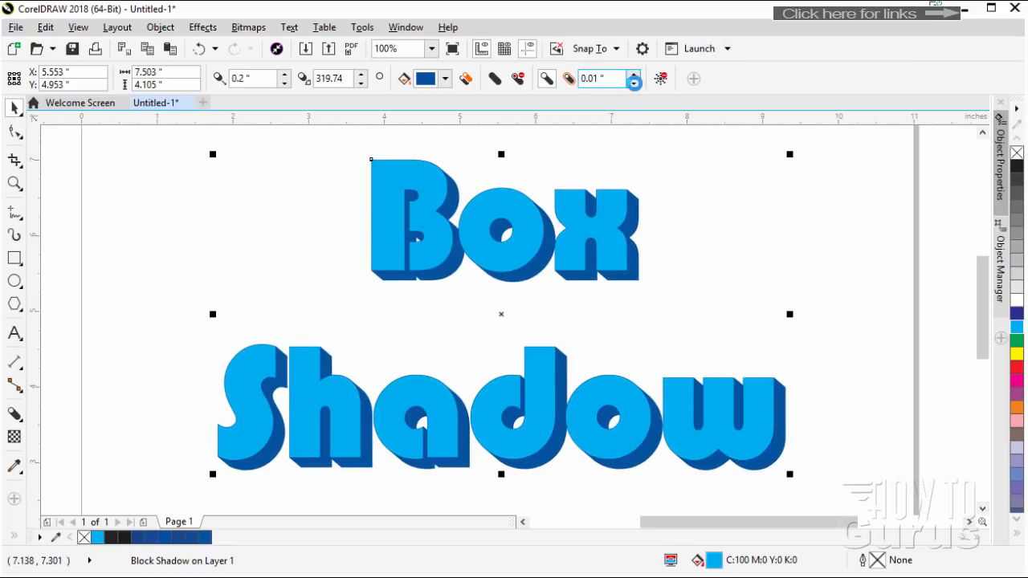
left_click(632, 72)
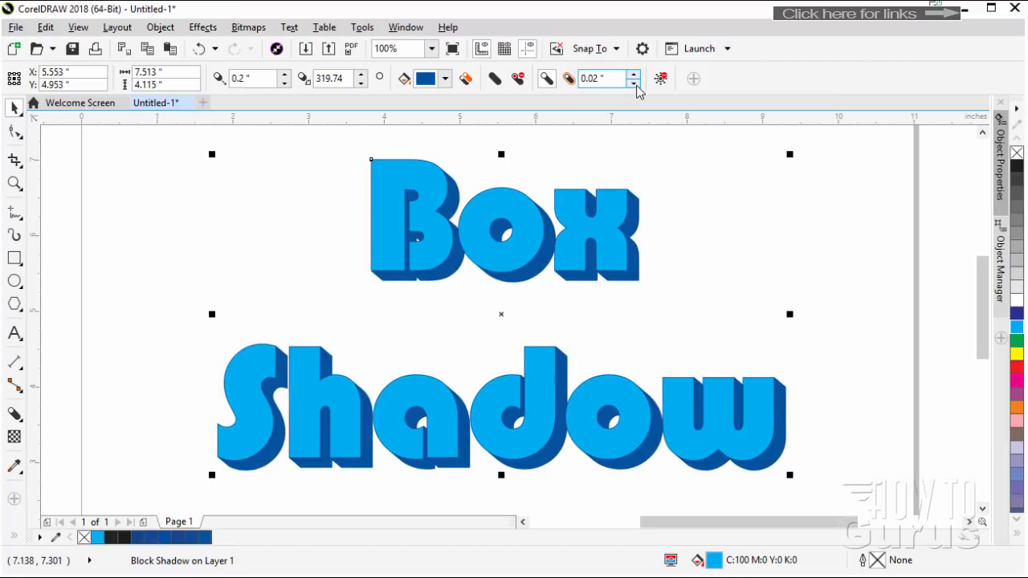
left_click(634, 83)
left_click(635, 83)
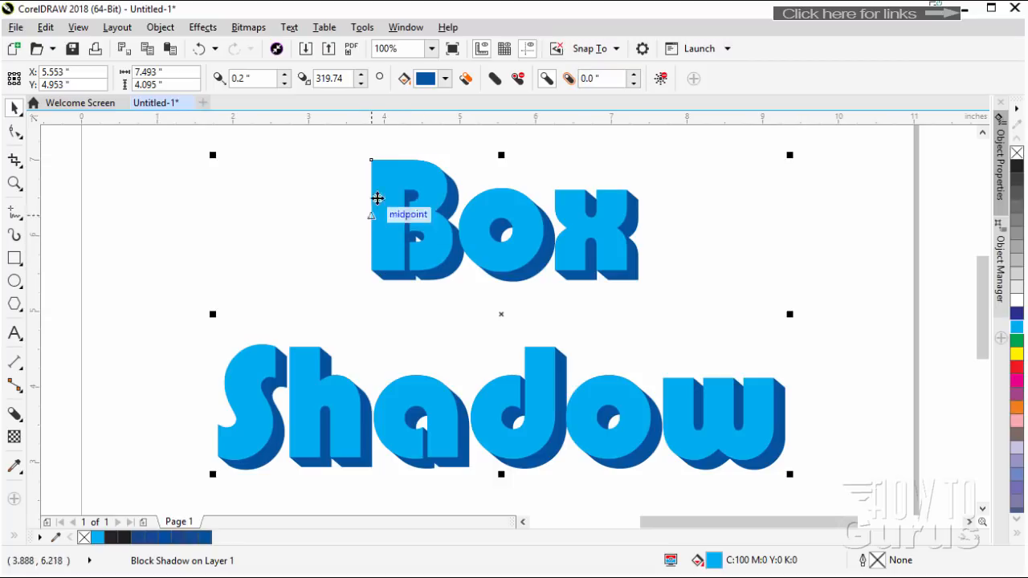
Expand the block shadow by 0.04 inches to form a thin outline around the letters
left_click(634, 75)
left_click(634, 74)
left_click(634, 75)
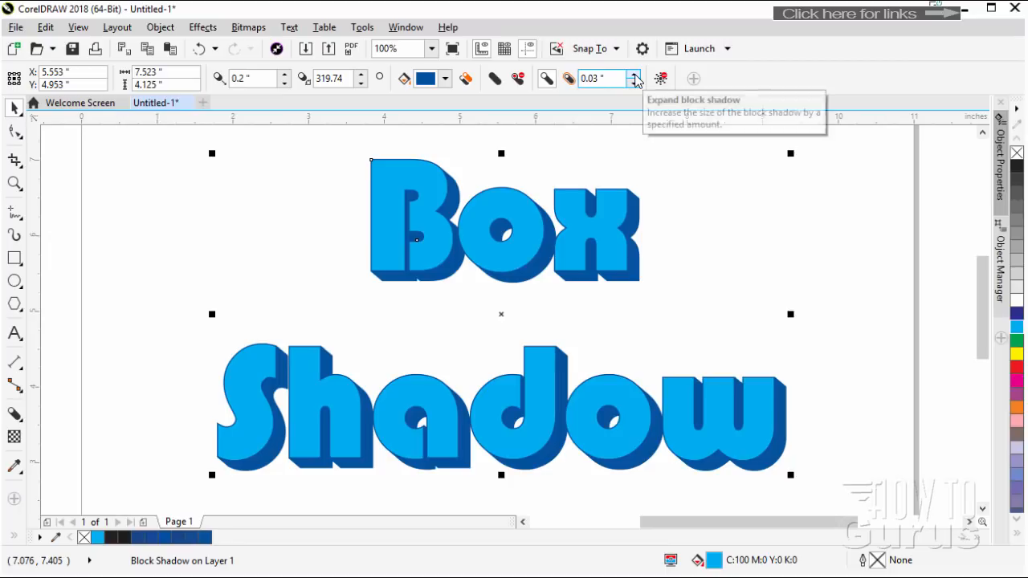
left_click(633, 74)
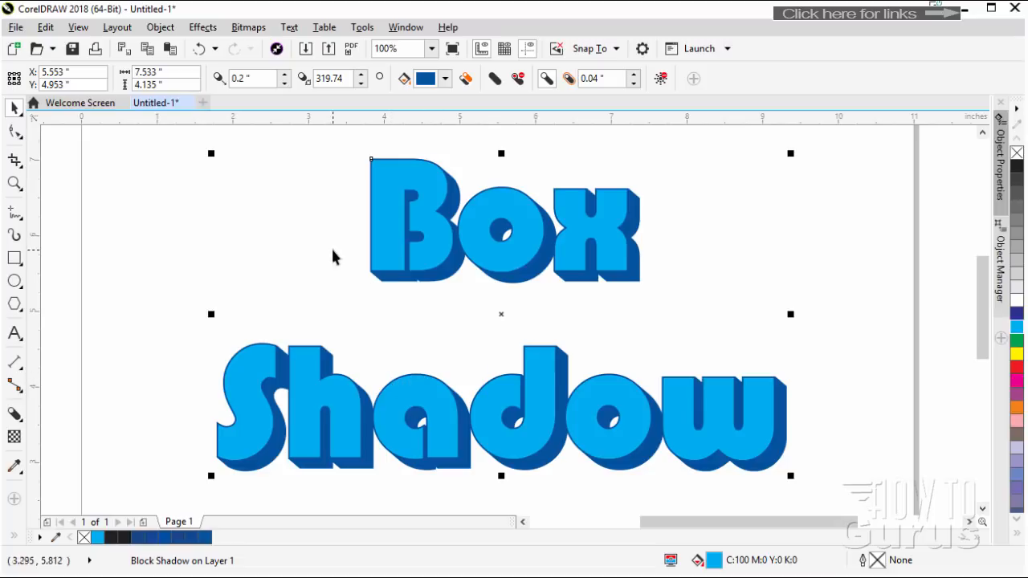
Close the lettering document and browse the What's New articles on the welcome screen
left_click(188, 103)
left_click(511, 336)
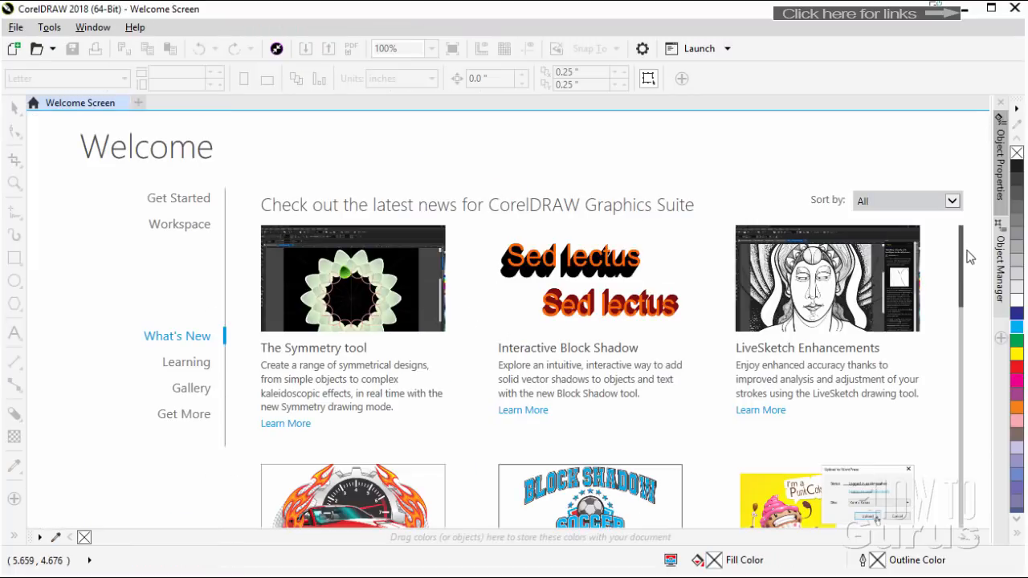
scroll(963, 261, "down", 3)
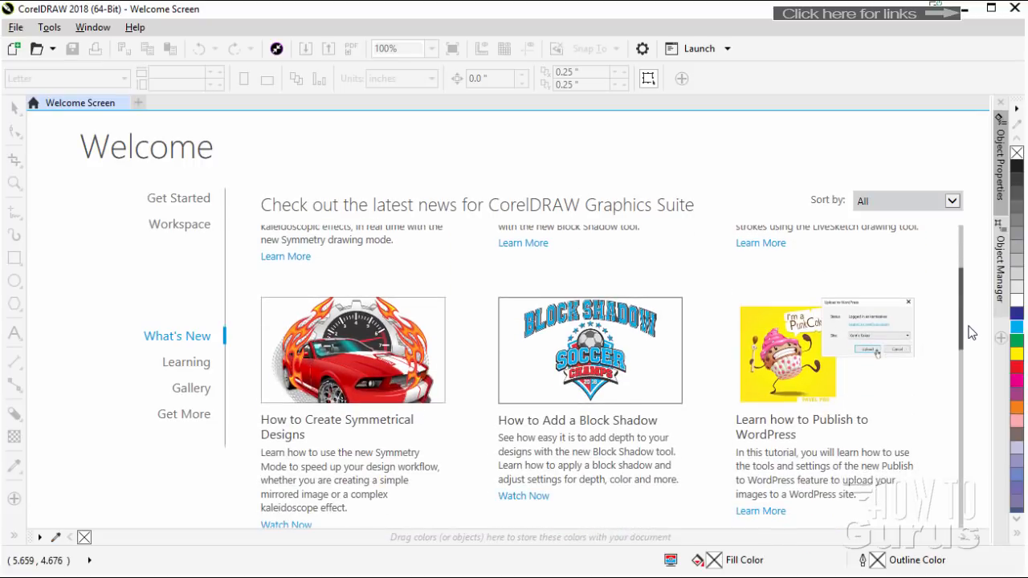
scroll(959, 332, "down", 2)
scroll(953, 310, "up", 1)
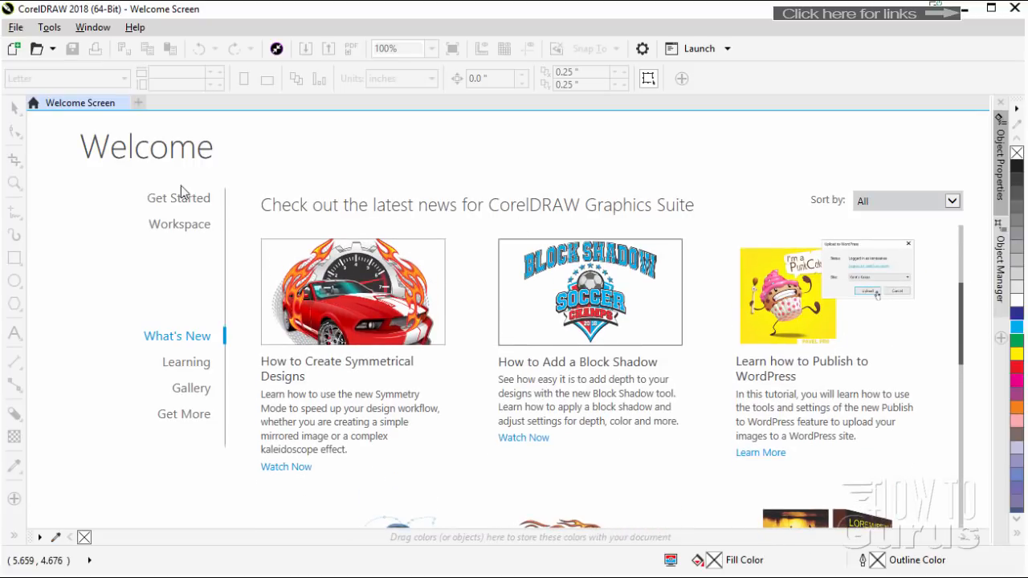
left_click(17, 28)
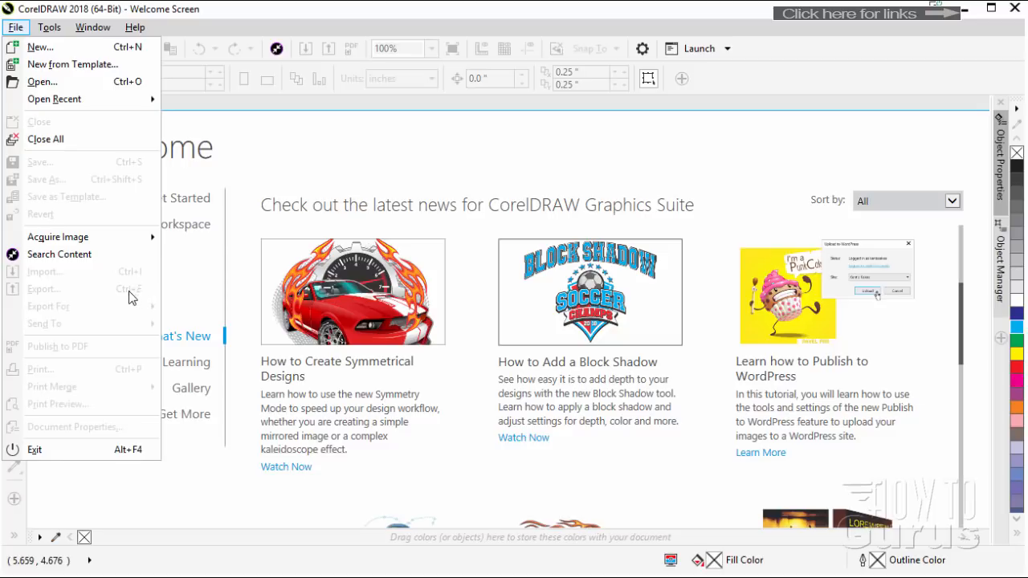
left_click(761, 80)
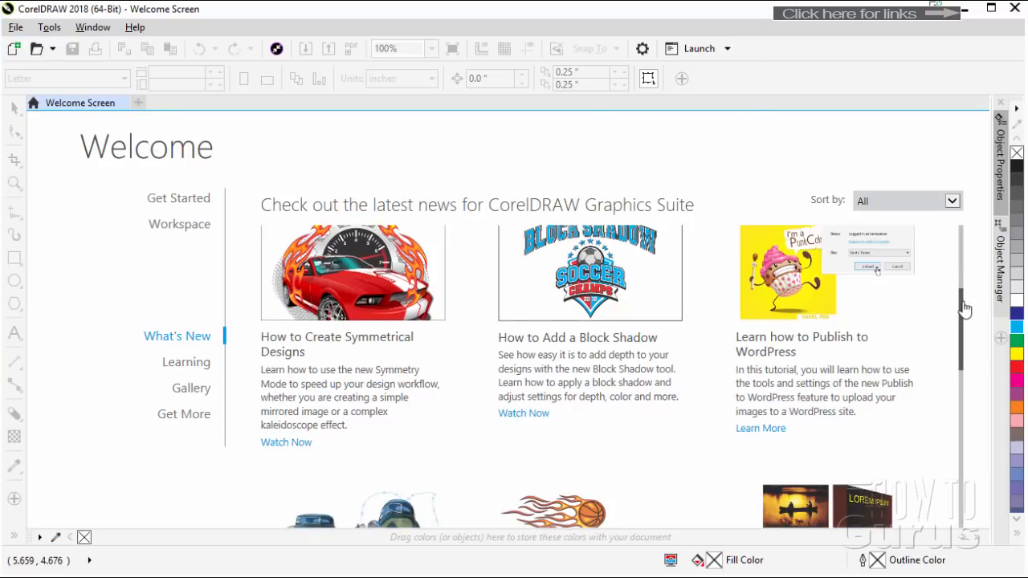
scroll(961, 317, "down", 3)
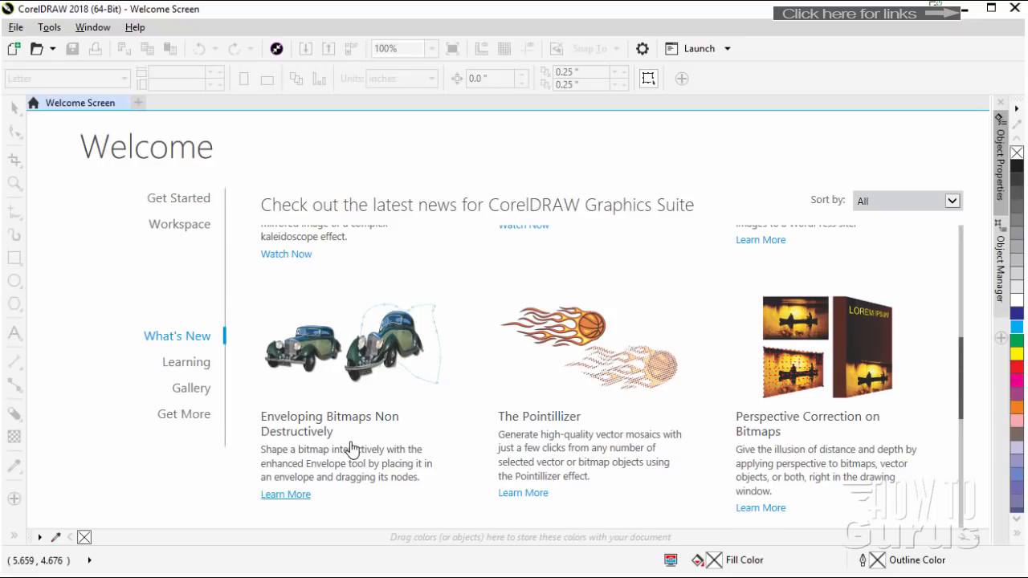
Create a new landscape Letter document, 11 by 8.5 inches in CMYK at 300 dpi, and look at its Export For options
left_click(14, 48)
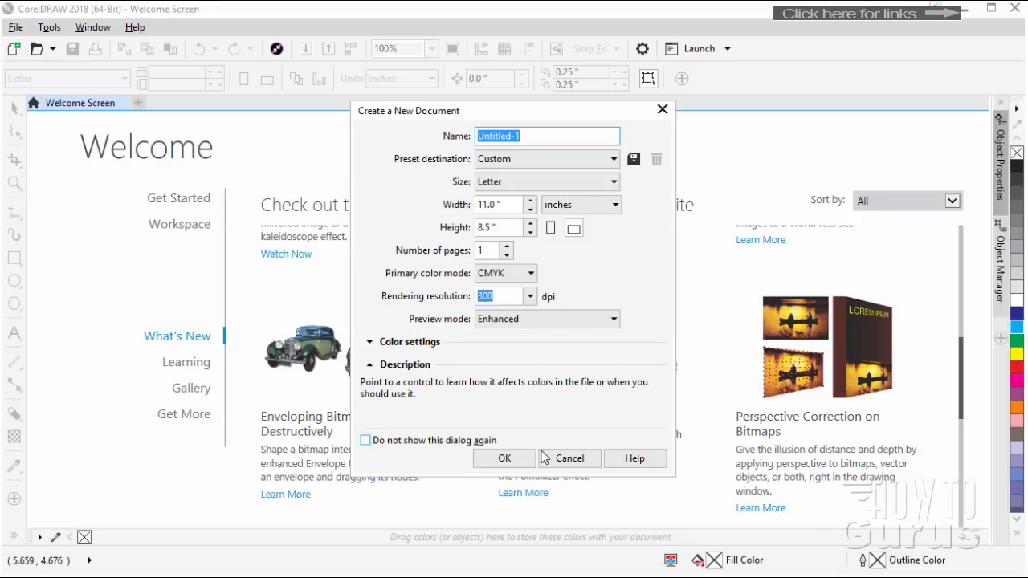
left_click(518, 459)
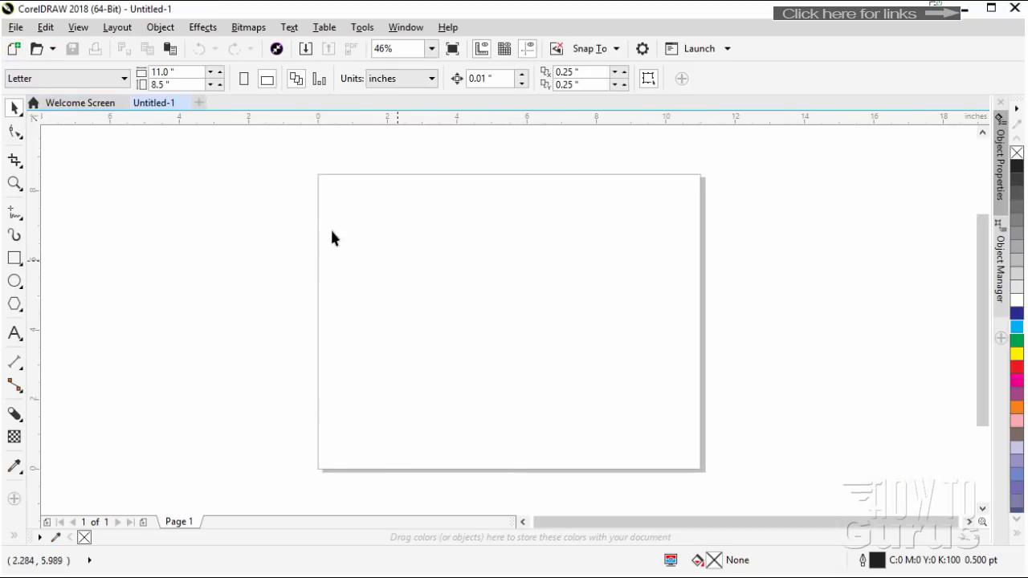
left_click(23, 28)
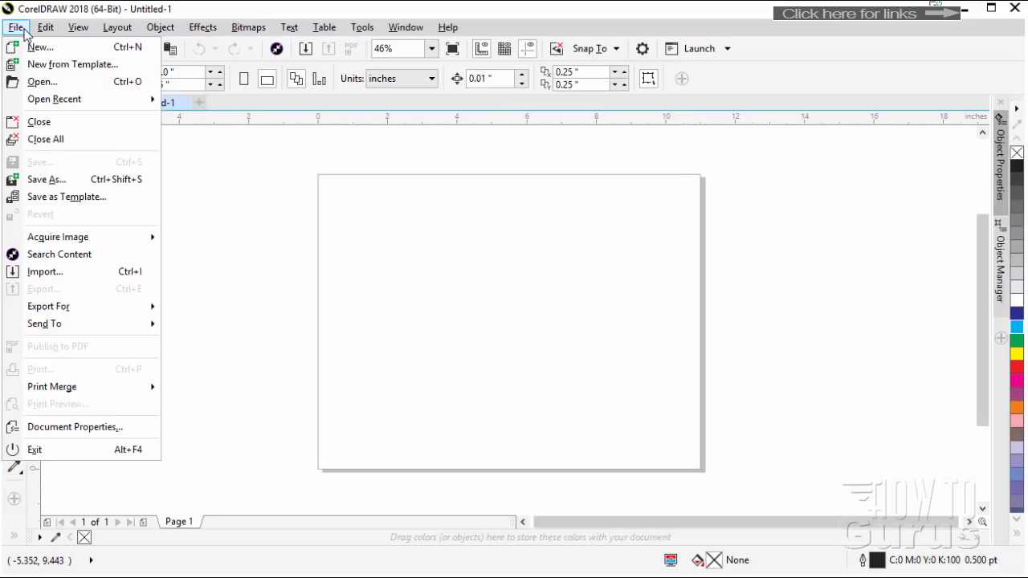
mouse_move(90, 313)
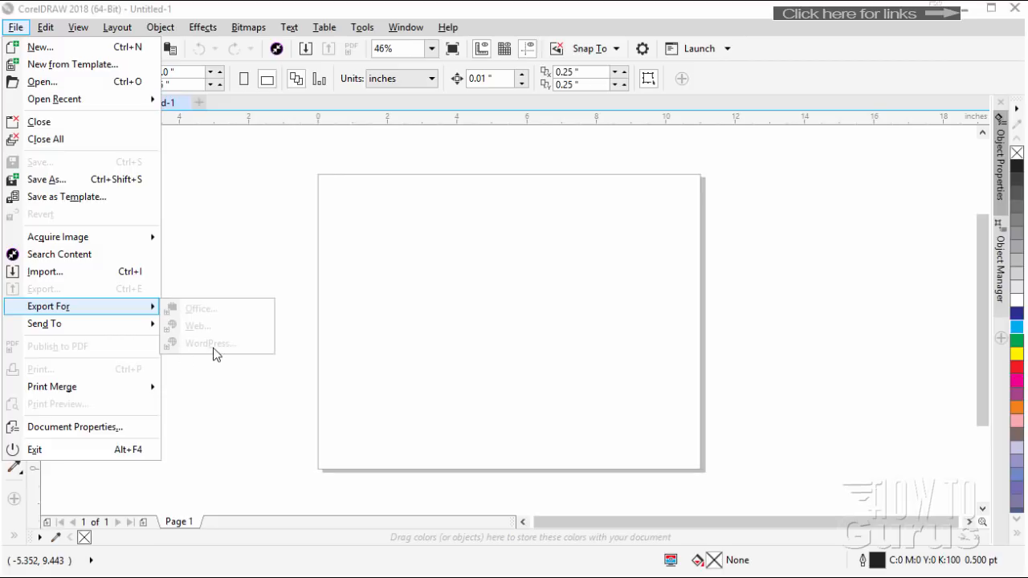
left_click(244, 276)
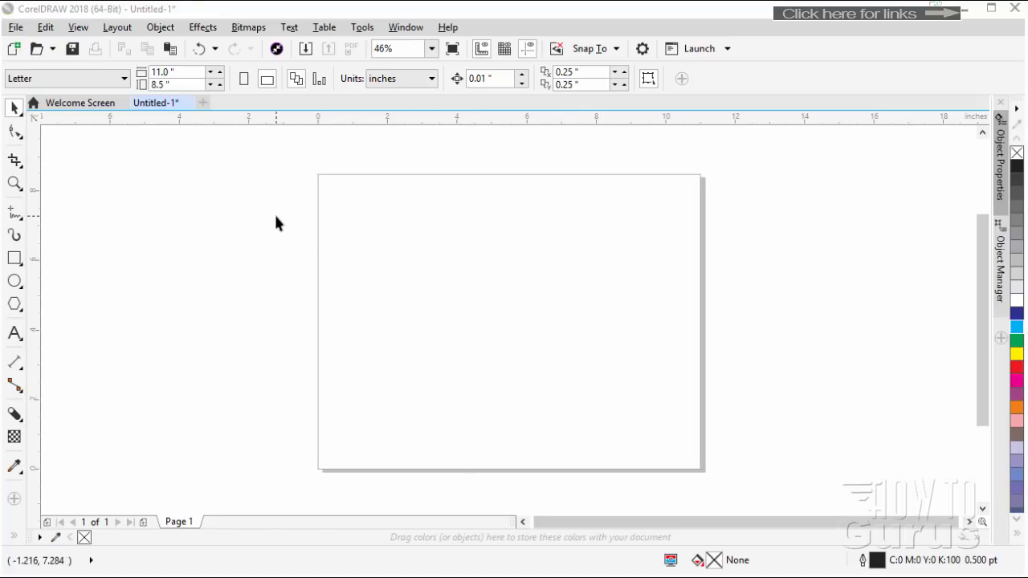
Import horse-silhouette.jpg from the images folder and place it at its original size on the page
left_click(15, 28)
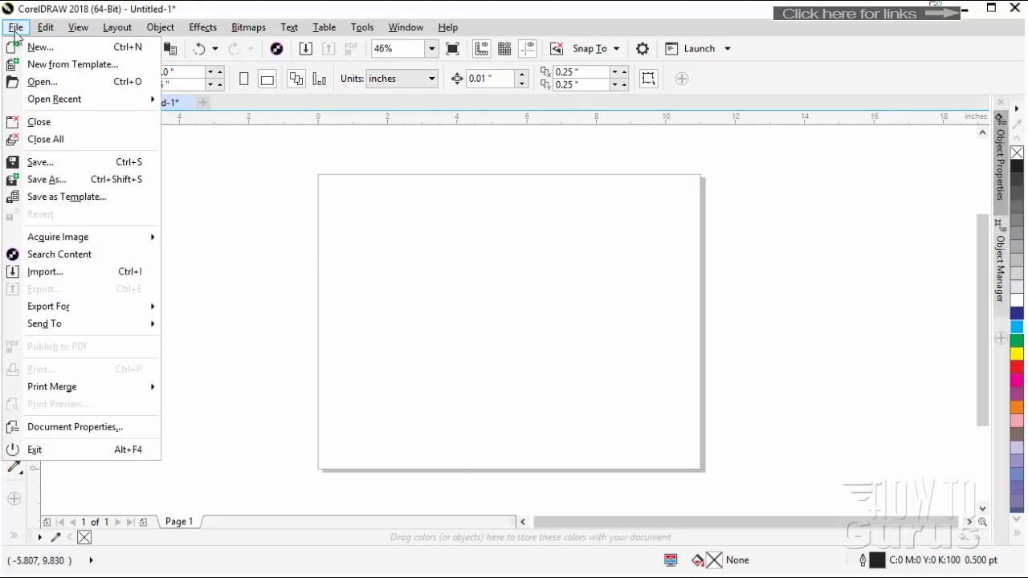
left_click(56, 271)
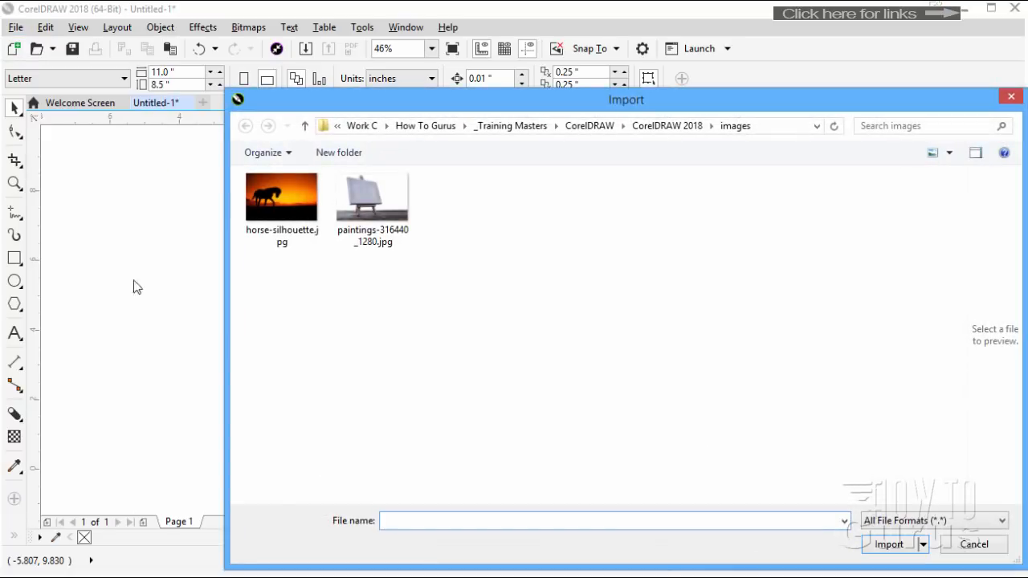
left_click_drag(380, 114, 255, 108)
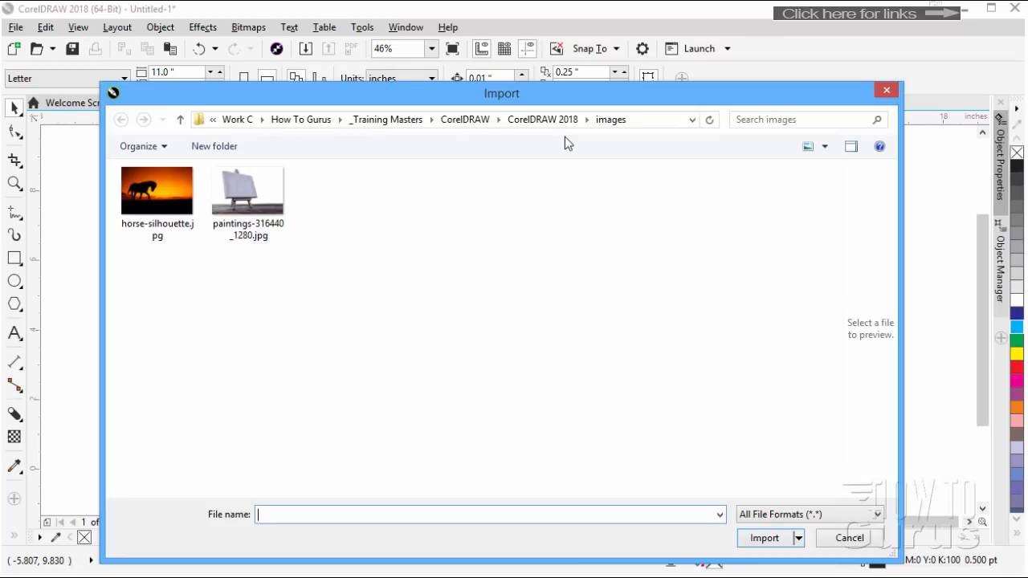
left_click(159, 202)
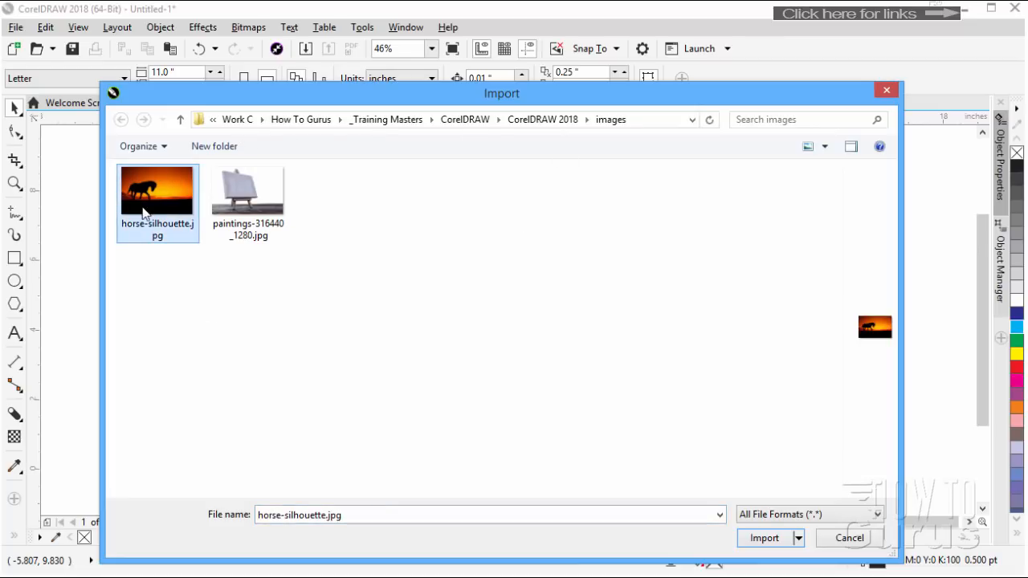
left_click(744, 539)
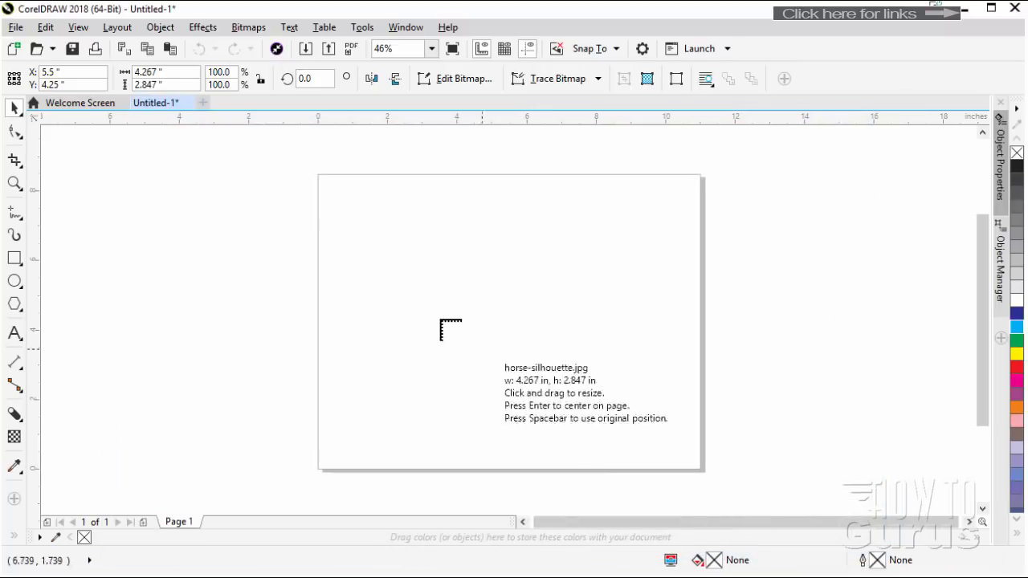
left_click(396, 245)
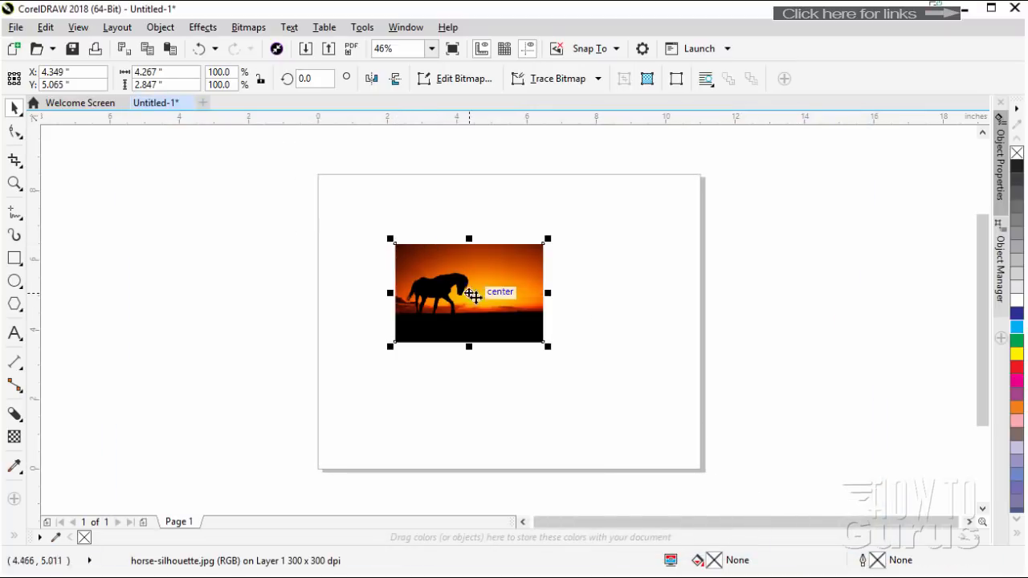
Enlarge the horse picture to about 7.84 by 5.23 inches and position it near the middle of the page
left_click_drag(550, 349, 655, 426)
left_click_drag(397, 244, 375, 225)
left_click_drag(479, 323, 481, 327)
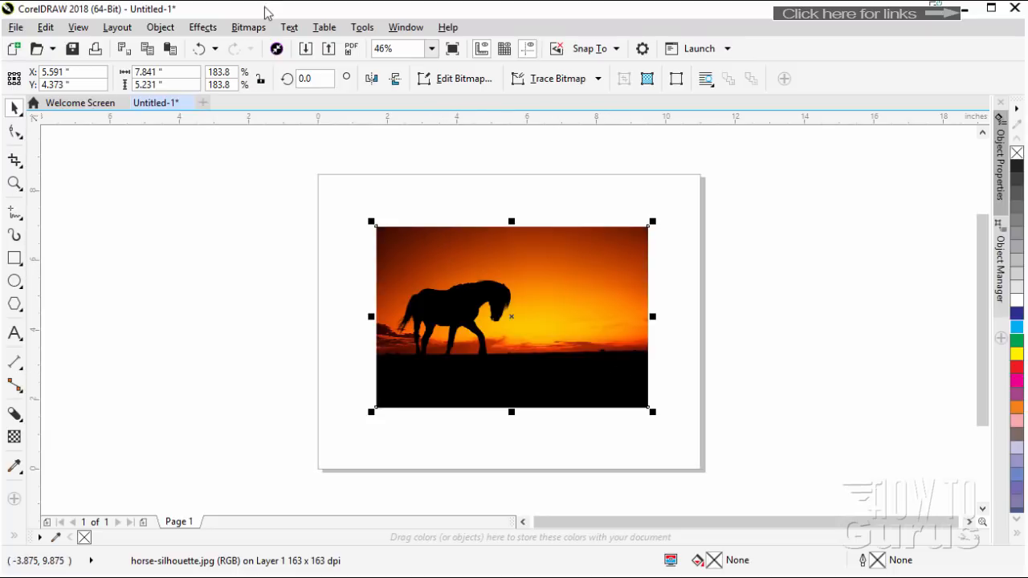
Apply a Single Arc envelope to the horse picture, arching both its top and bottom edges upward
left_click(15, 415)
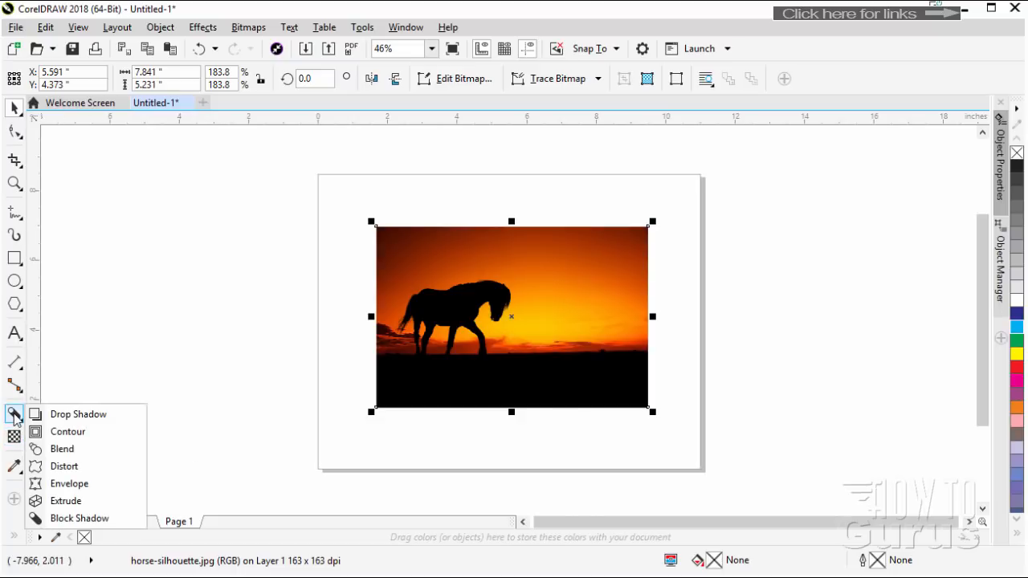
left_click(70, 486)
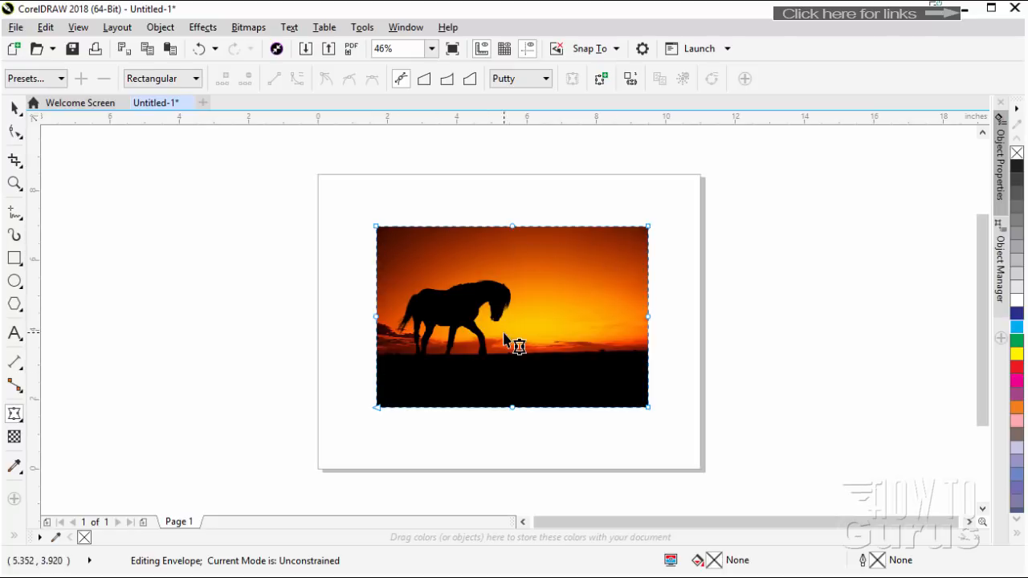
left_click(448, 80)
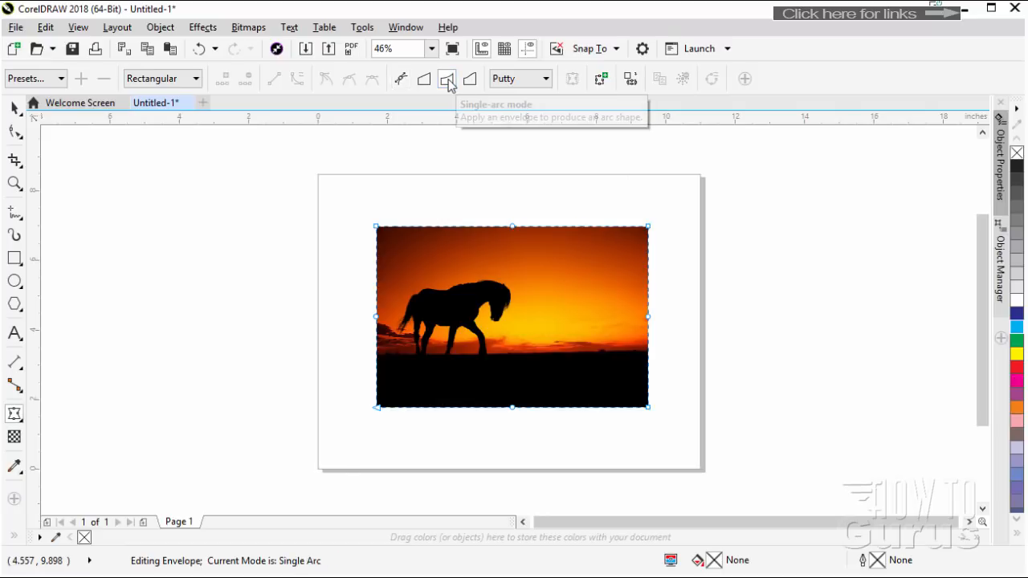
left_click(546, 80)
left_click(547, 80)
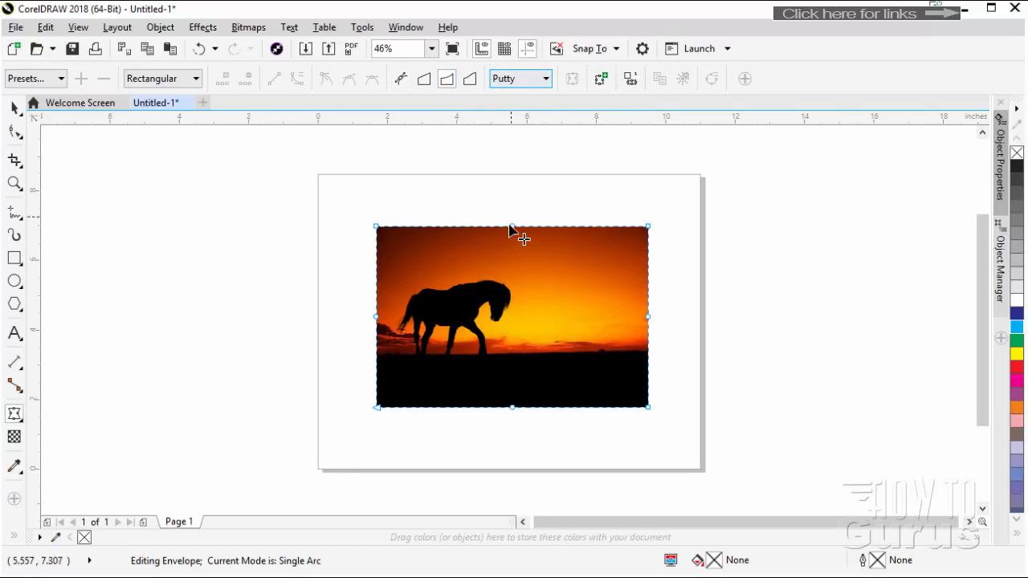
left_click_drag(513, 228, 512, 198)
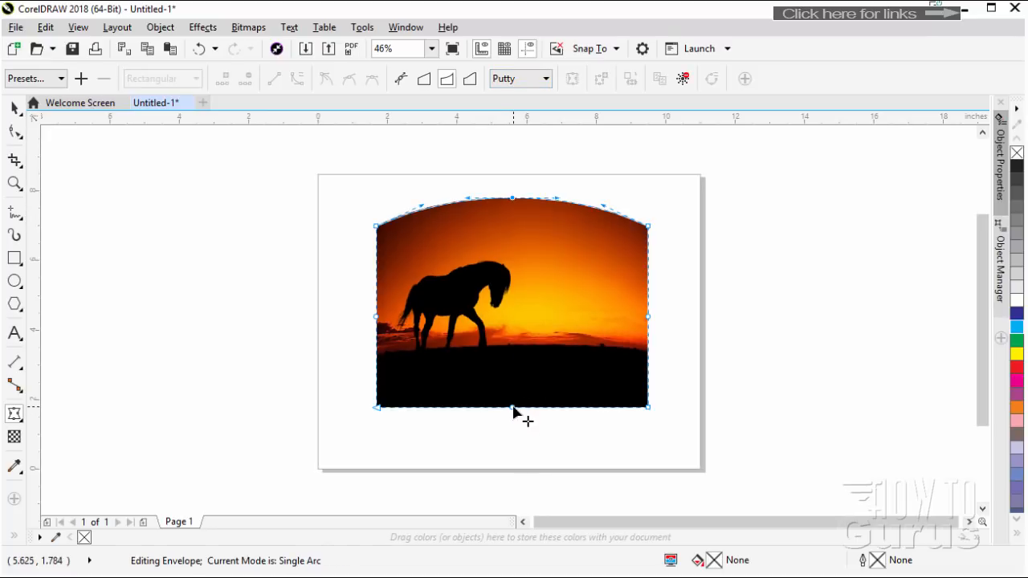
left_click_drag(512, 408, 515, 377)
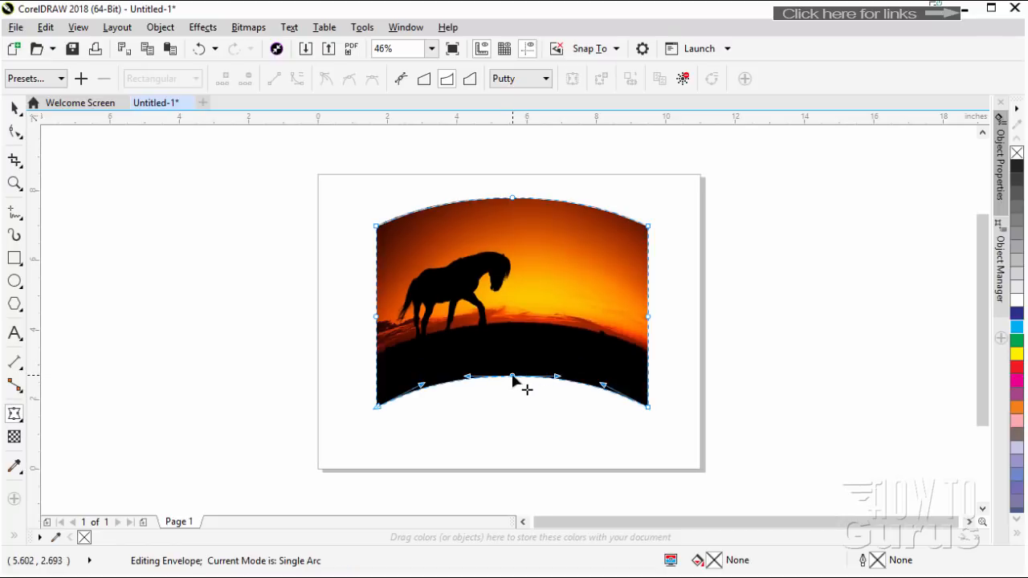
left_click_drag(516, 379, 512, 370)
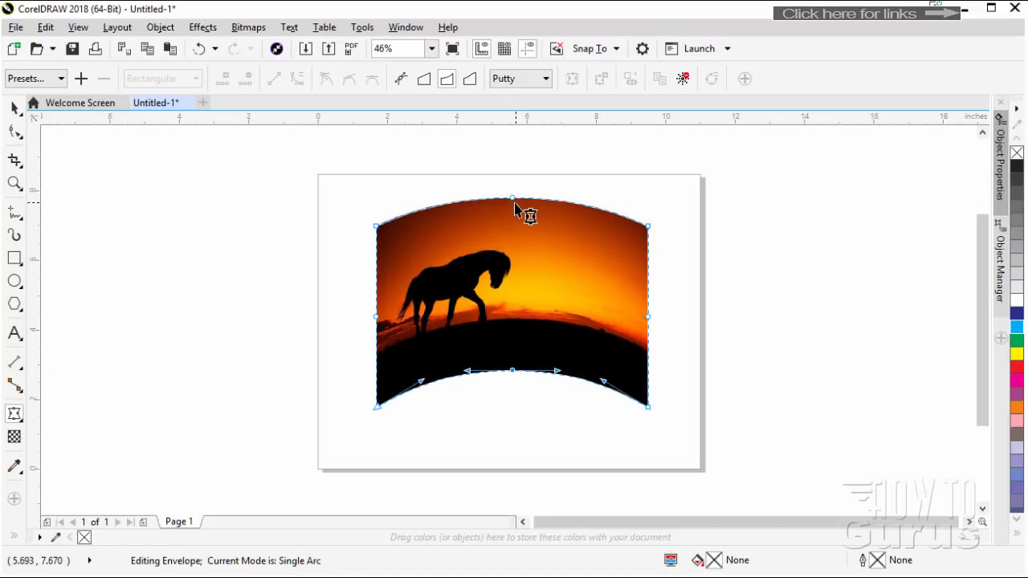
left_click(512, 198)
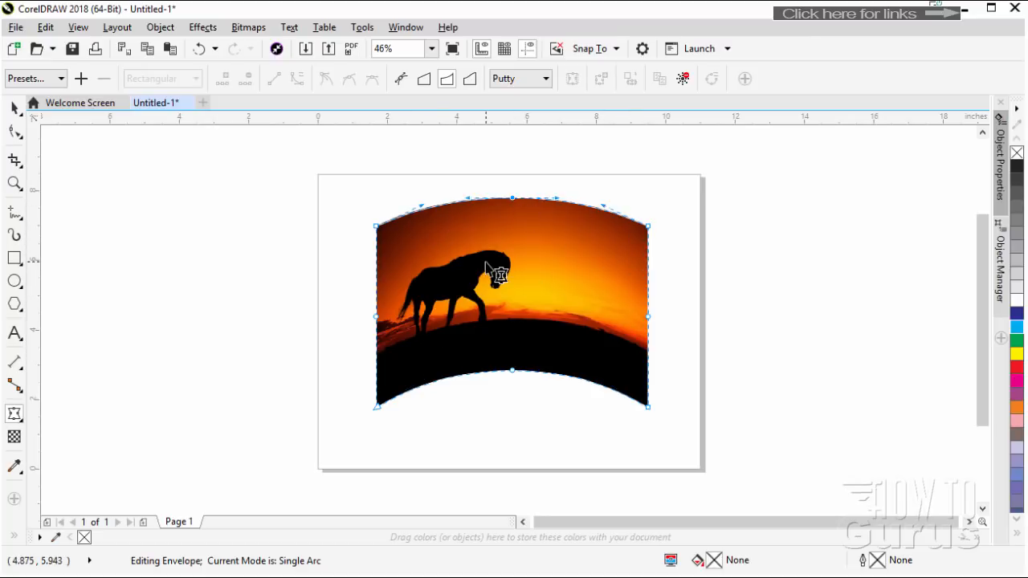
Bend the left part of the envelope's top and bottom edges into waves in Unconstrained mode, and reshape both edges back into arches
left_click(401, 81)
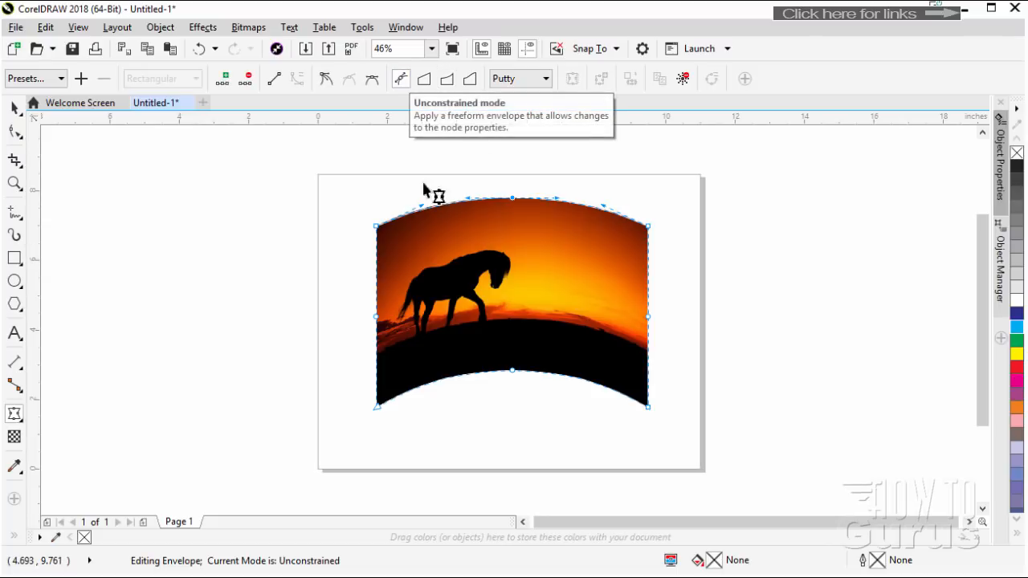
left_click_drag(375, 226, 433, 251)
left_click(377, 407)
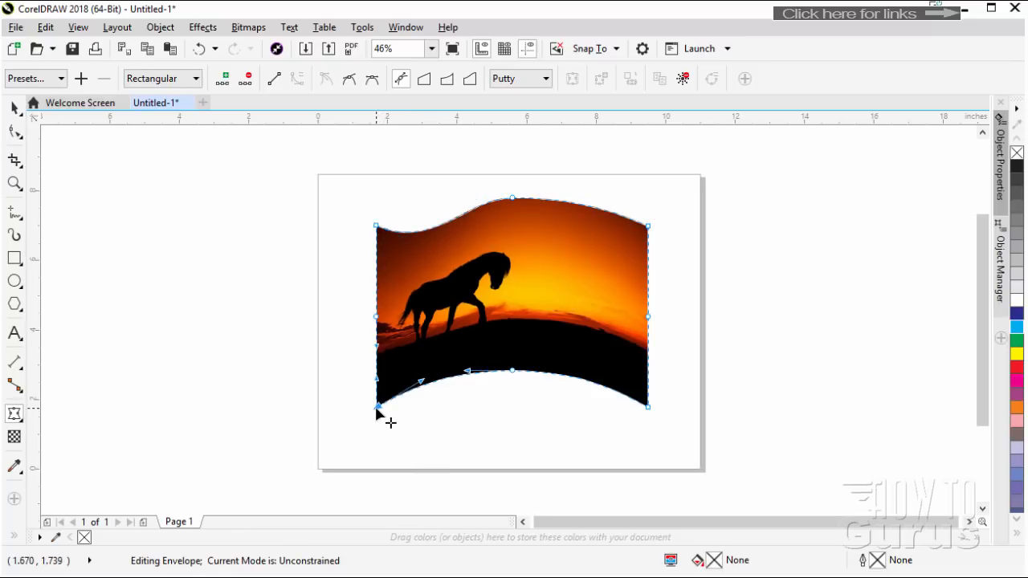
left_click_drag(421, 383, 430, 424)
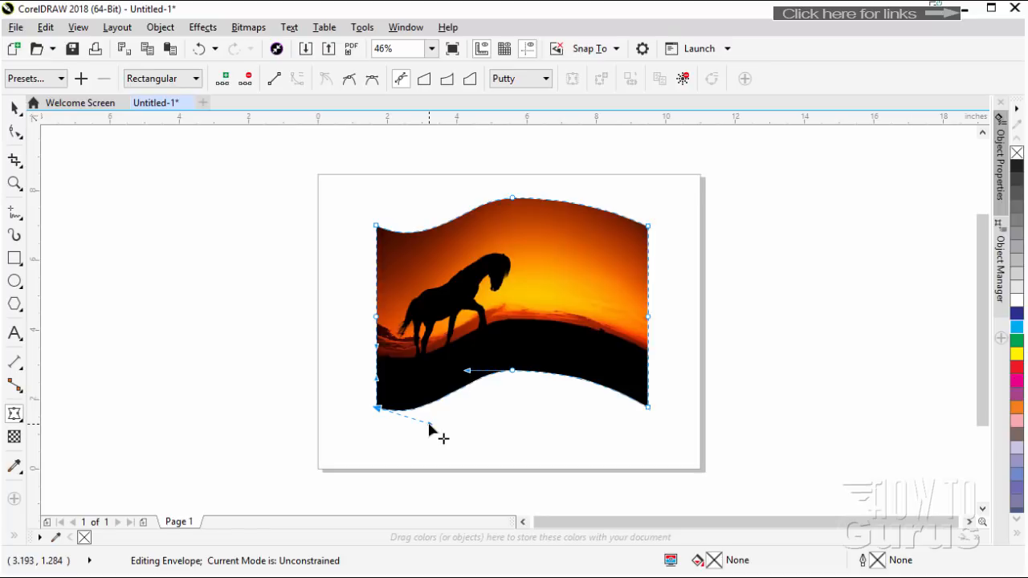
left_click_drag(429, 426, 416, 385)
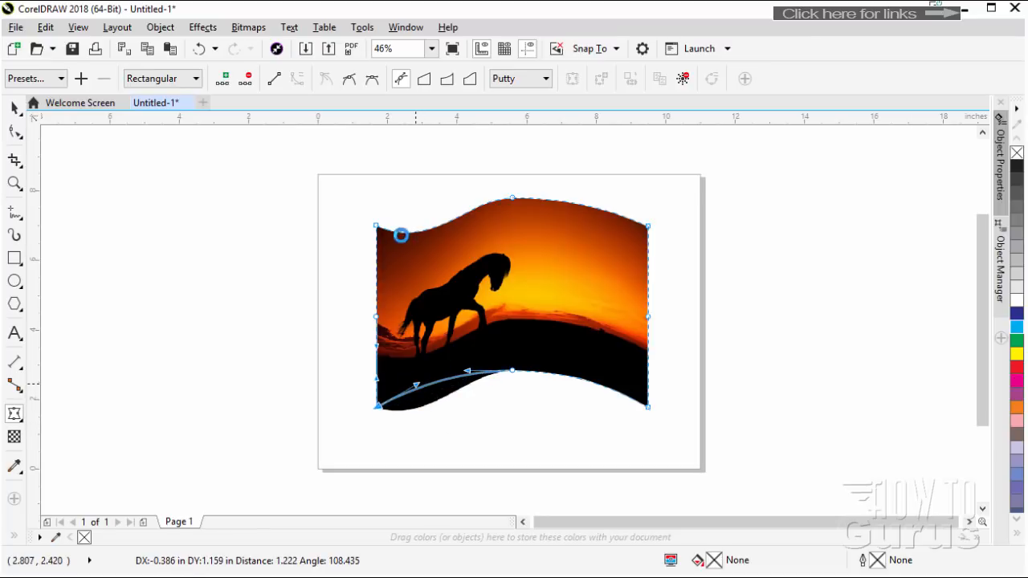
left_click_drag(392, 236, 436, 198)
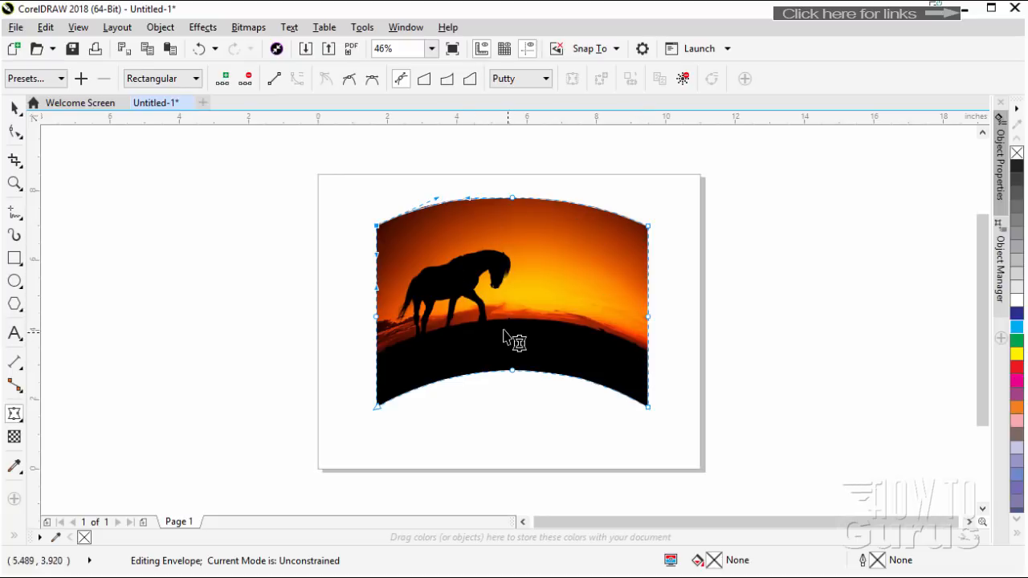
Close the horse picture document without saving the changes
left_click(16, 413)
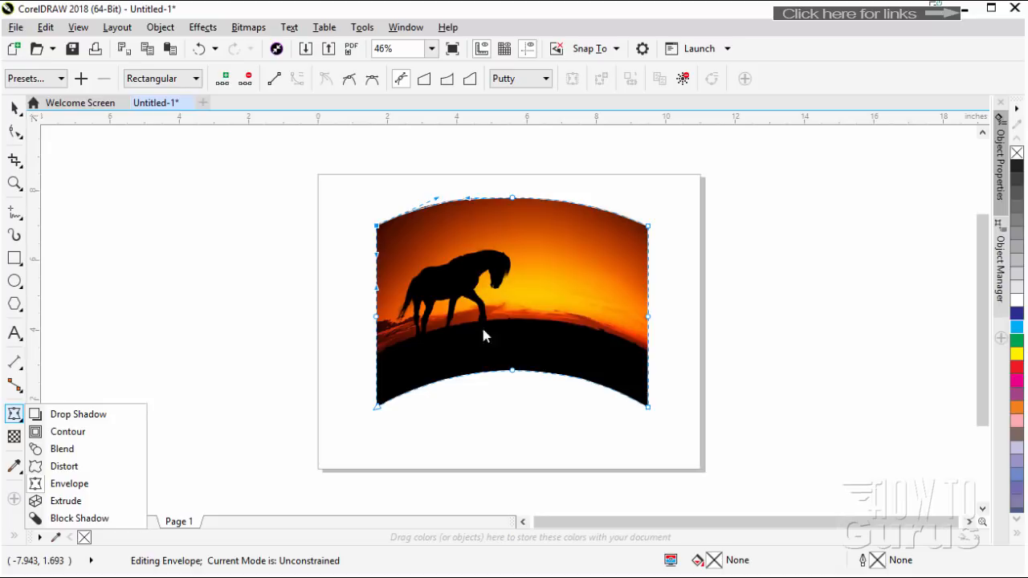
left_click(201, 358)
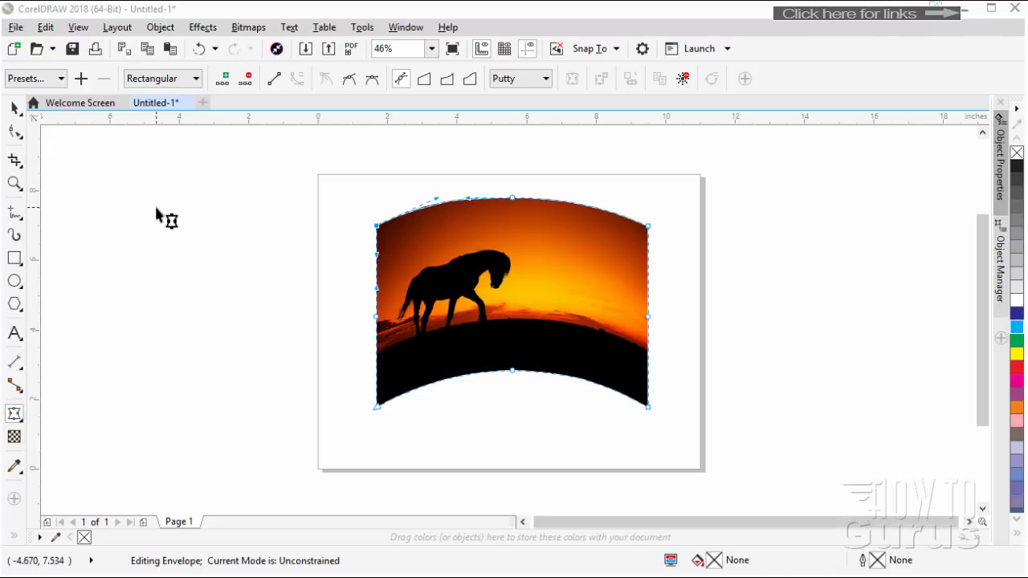
left_click(159, 108)
left_click(188, 104)
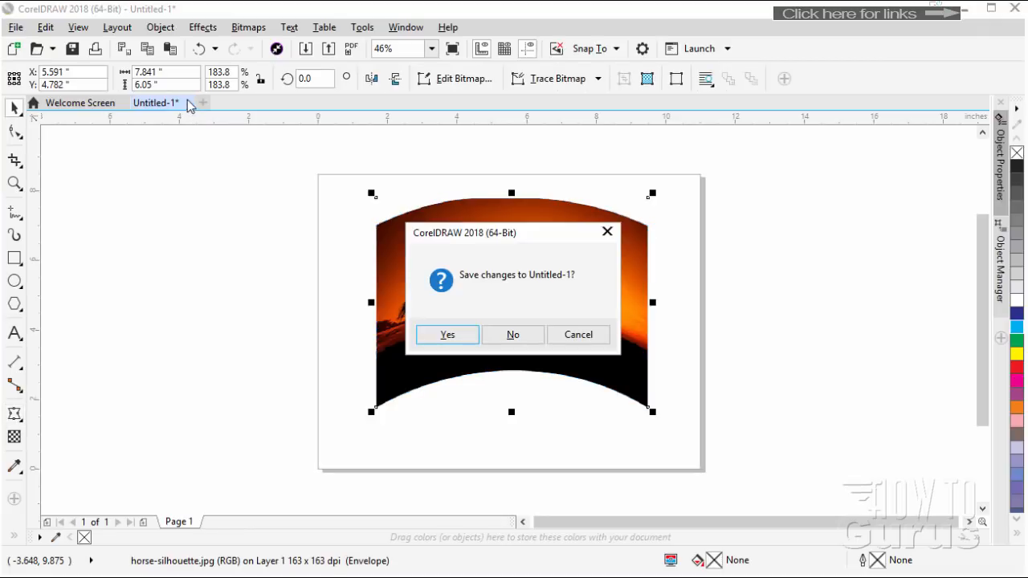
left_click(508, 333)
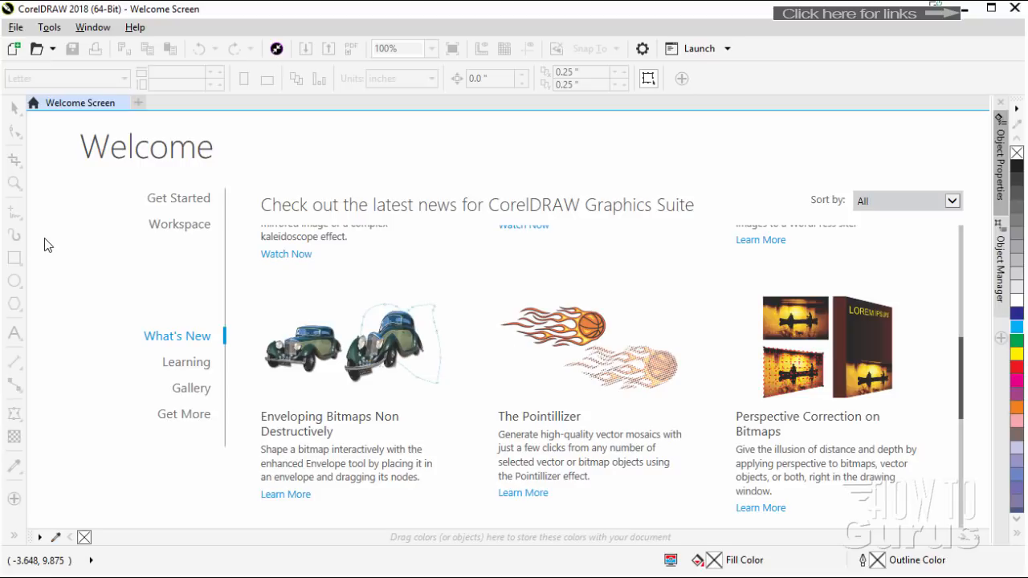
Open the recently used file box shadow.cdr
left_click(15, 28)
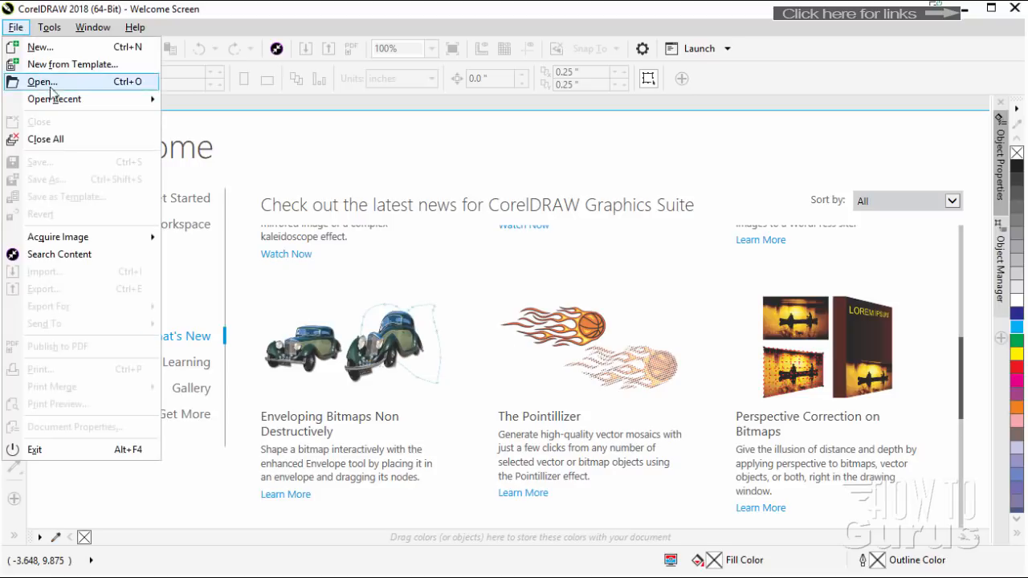
mouse_move(64, 105)
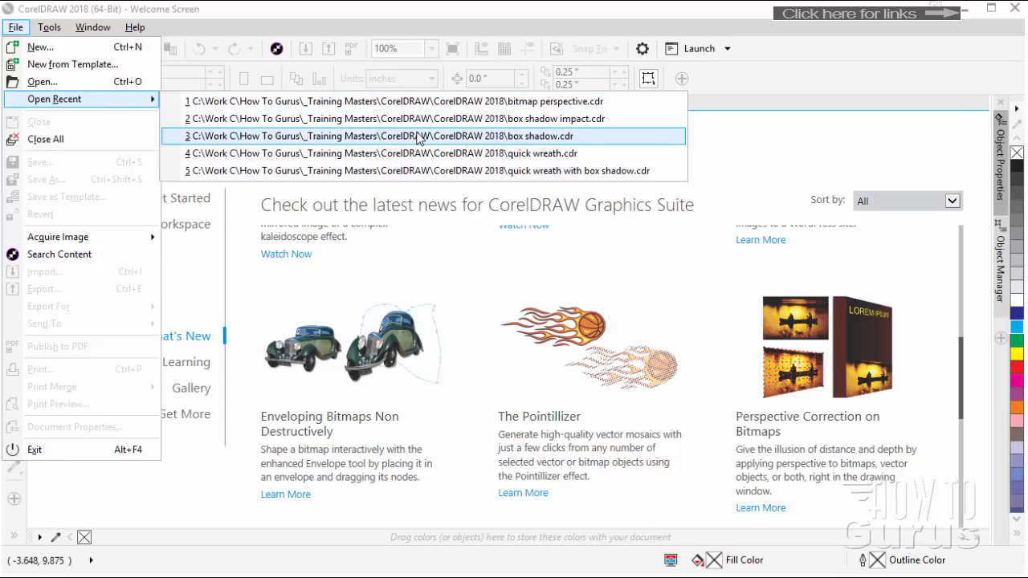
left_click(417, 137)
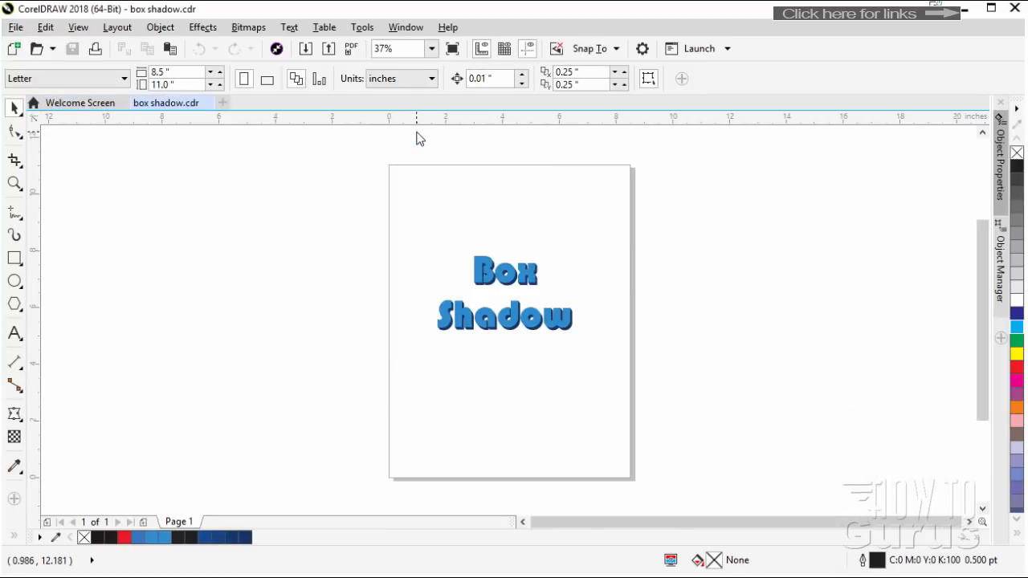
scroll(504, 286, "up", 4)
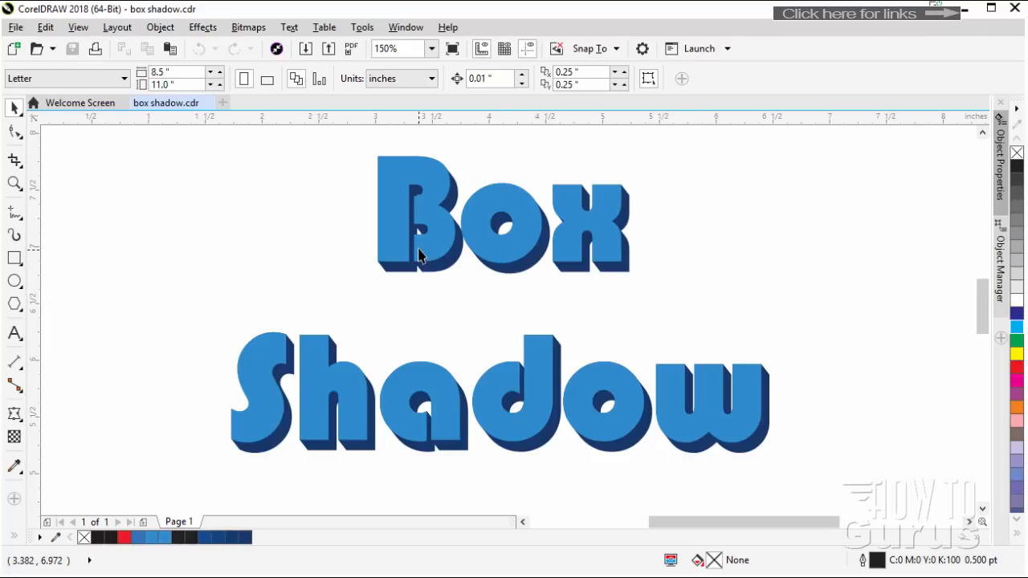
Apply the Pointillizer effect to the light blue Box Shadow lettering with circle shapes, density 10, scale 1.0 and a 30-degree screen angle
left_click(411, 211)
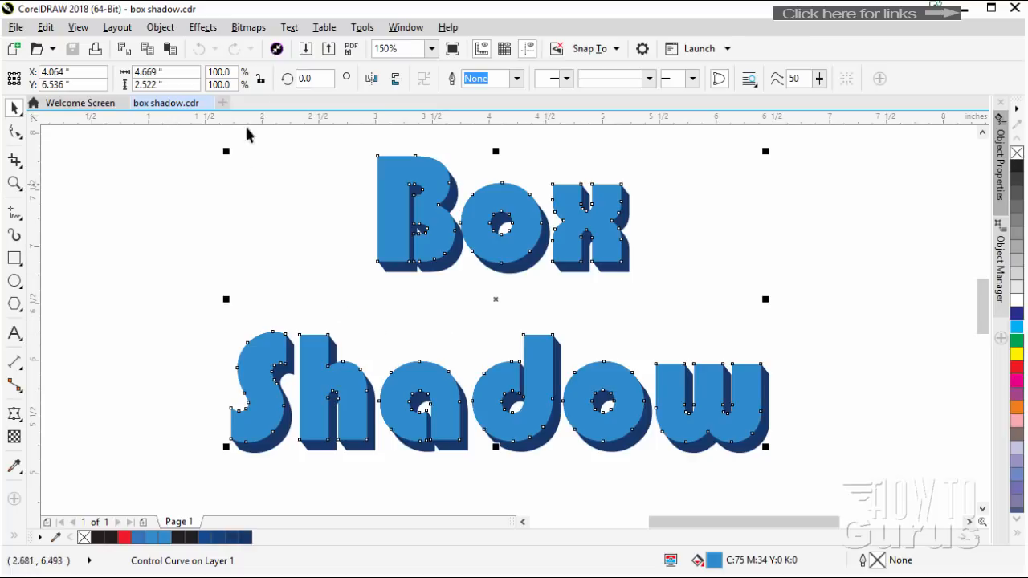
left_click(202, 29)
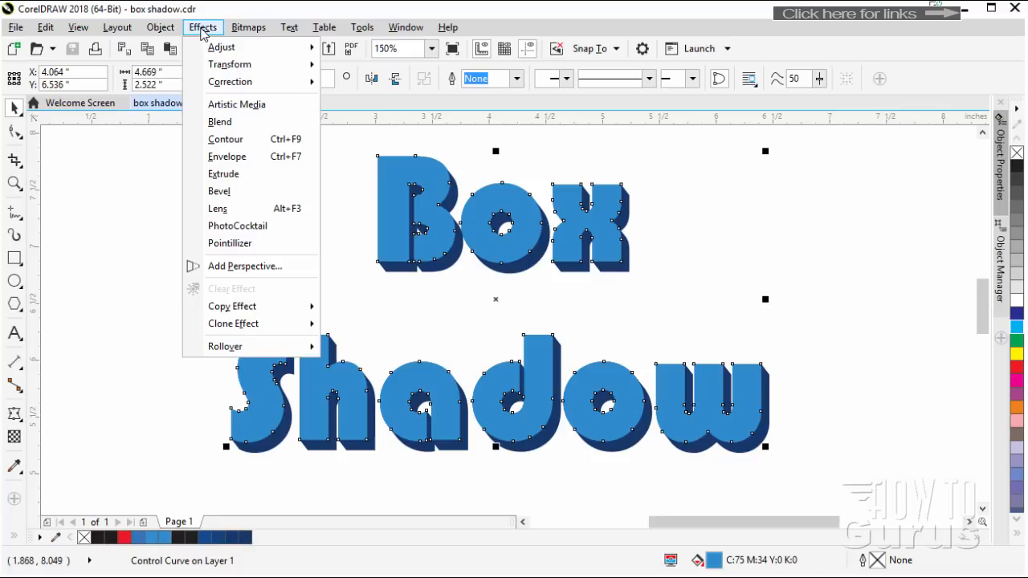
left_click(229, 245)
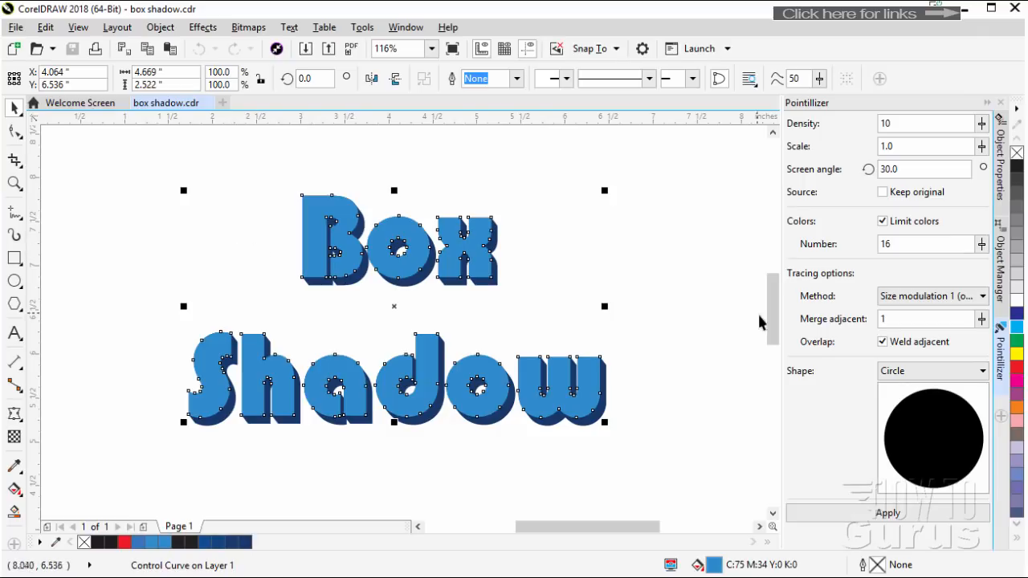
left_click(982, 372)
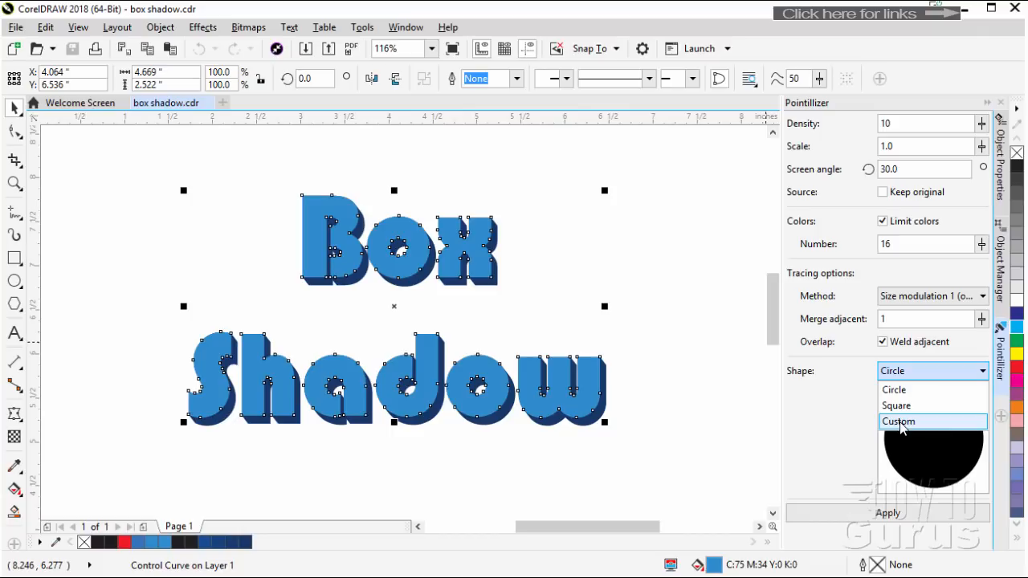
left_click(856, 383)
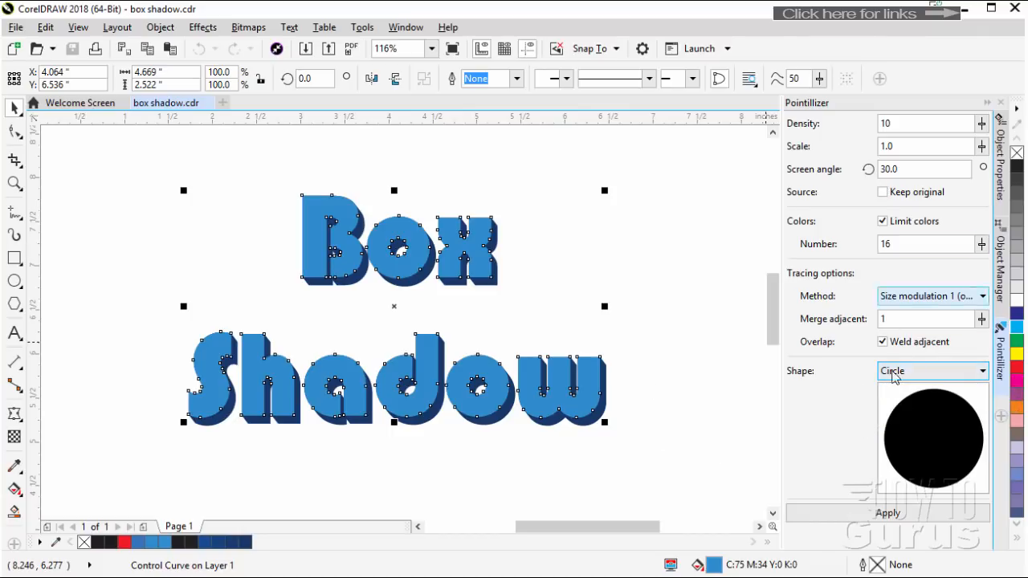
left_click(881, 522)
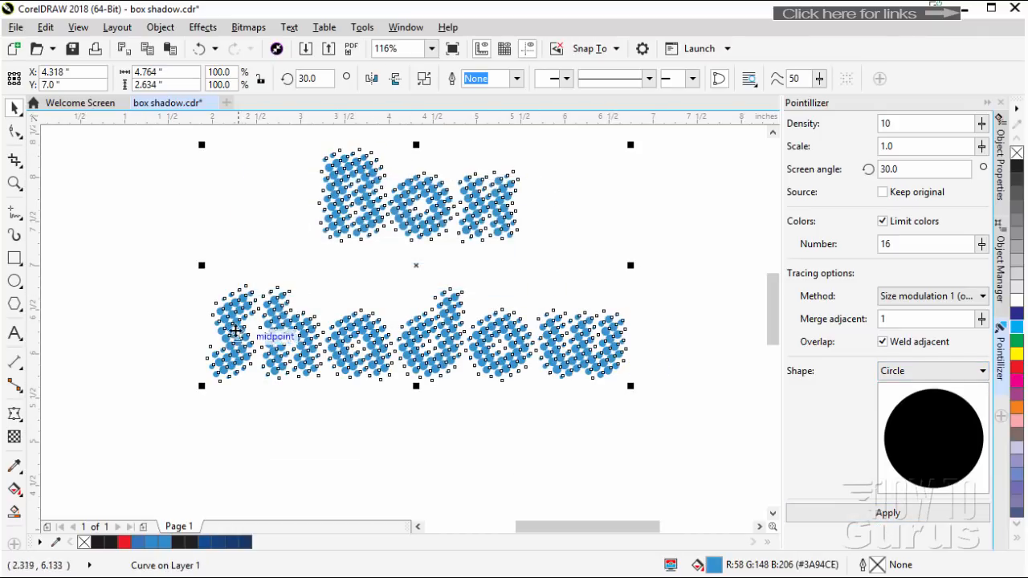
left_click(577, 423)
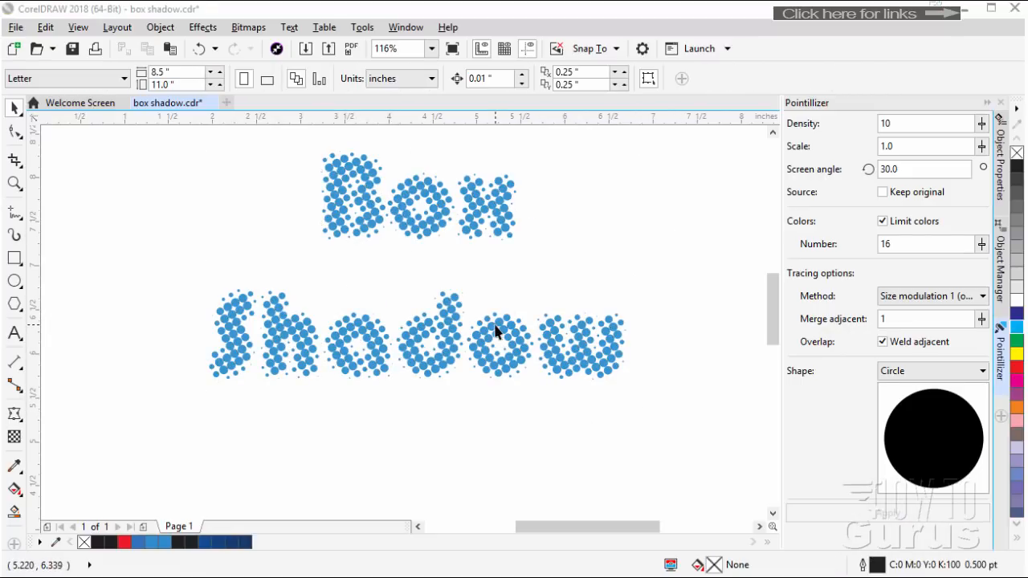
left_click(410, 222)
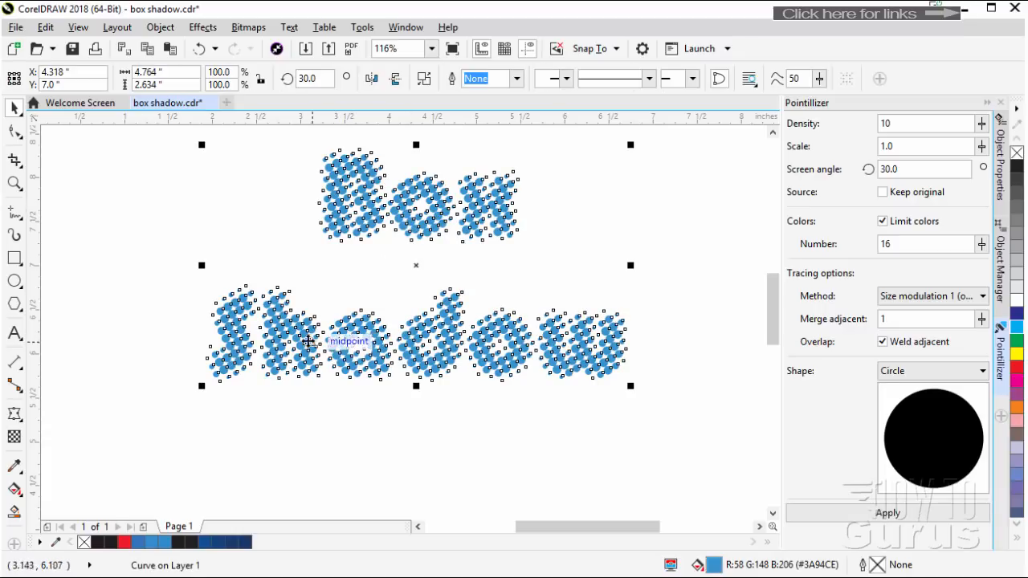
Undo the circle-shaped Pointillizer effect on the Box Shadow lettering
left_click(689, 258)
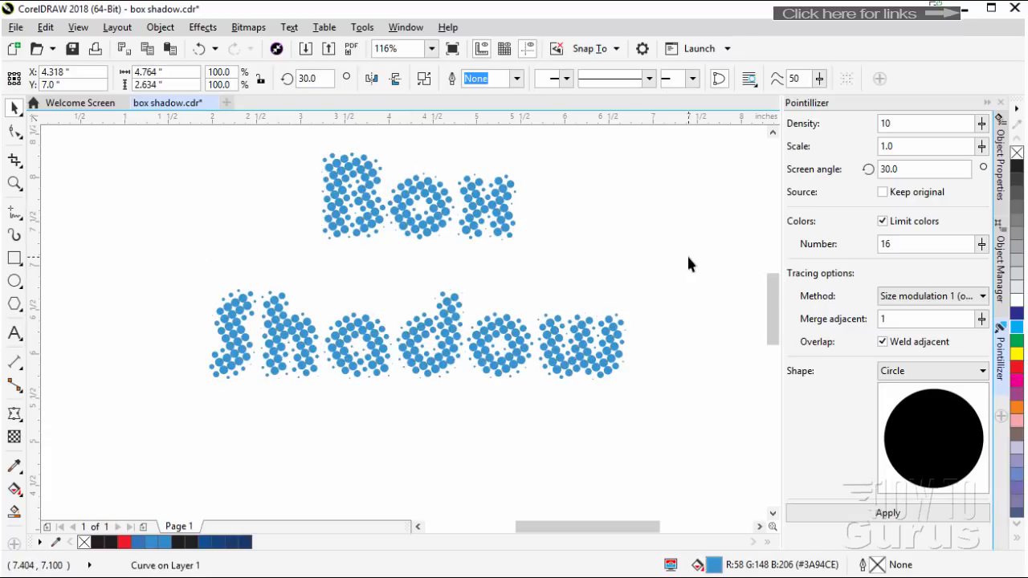
left_click(473, 233)
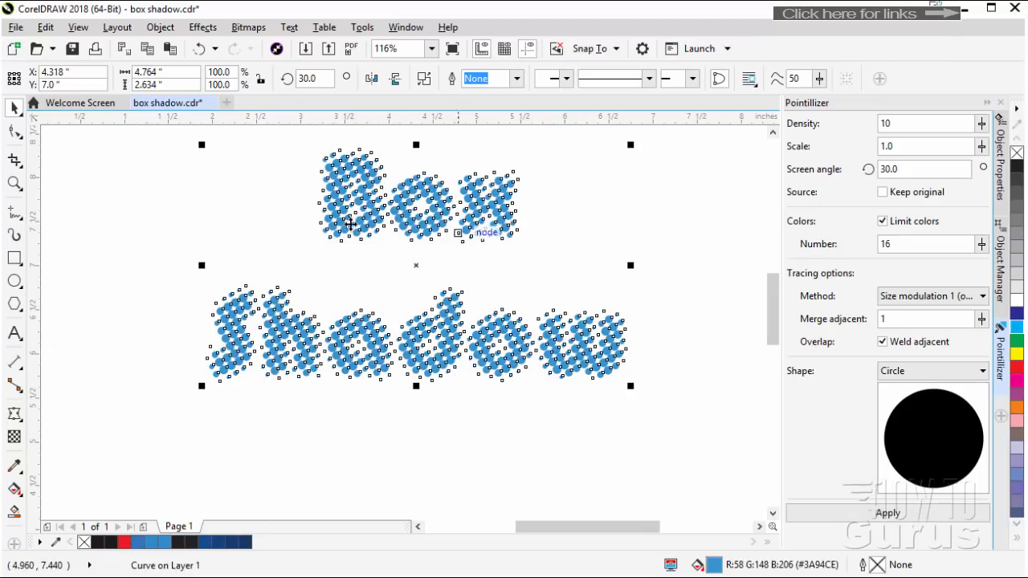
left_click(200, 50)
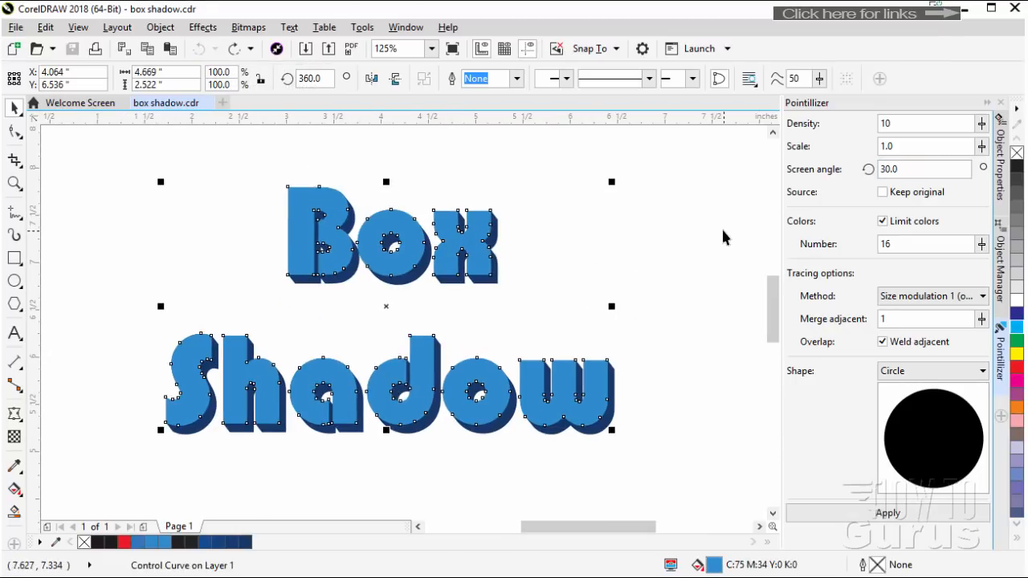
Apply the Pointillizer effect to the light blue Box Shadow lettering with square shapes and a density of 20
left_click(937, 370)
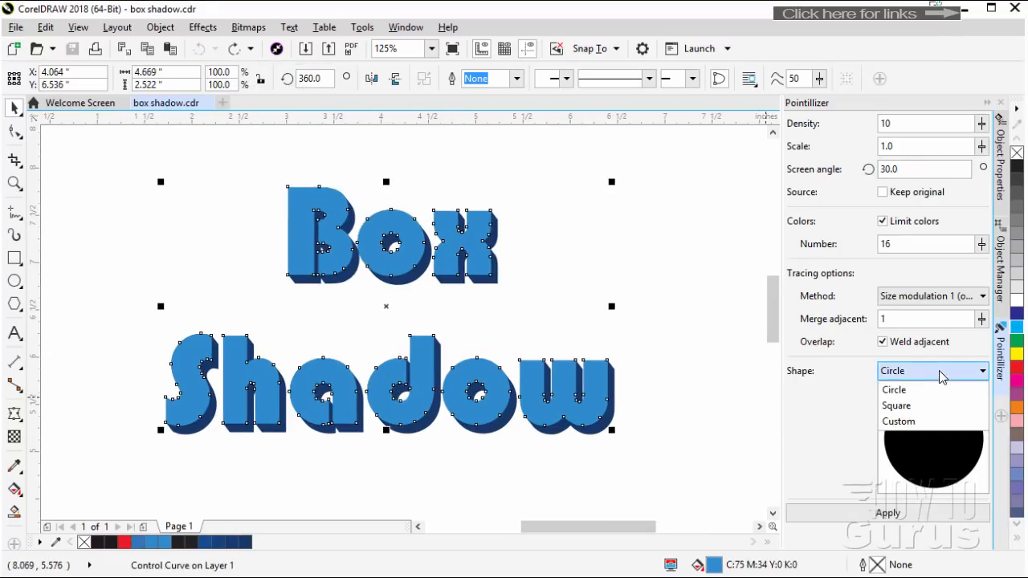
left_click(915, 406)
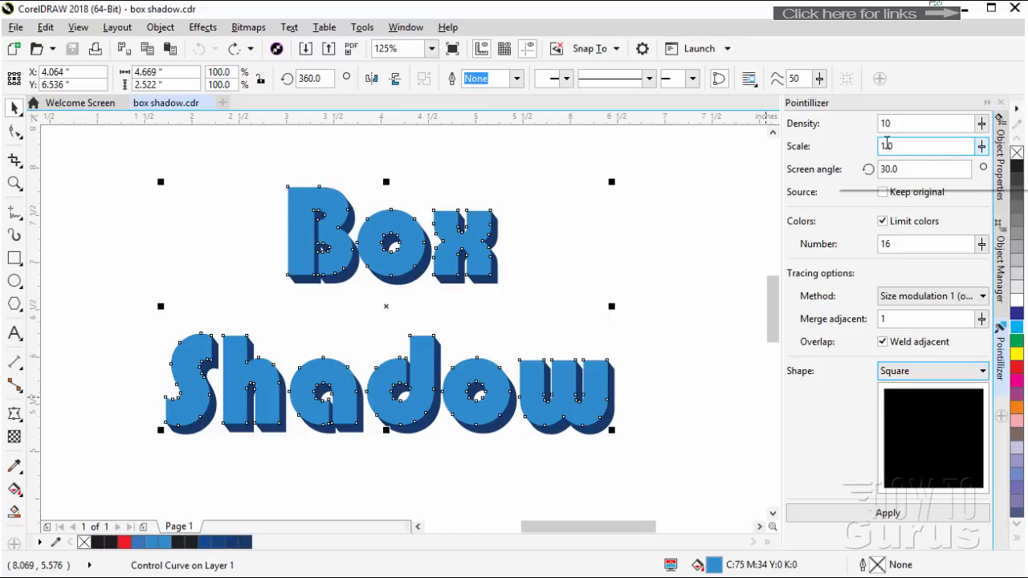
left_click_drag(885, 122, 877, 122)
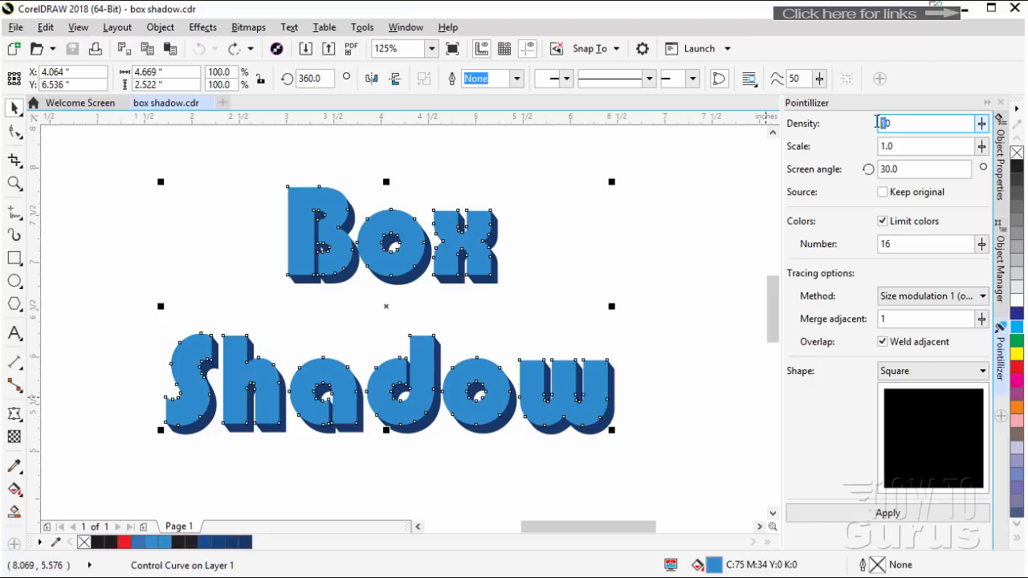
type("2")
left_click(895, 512)
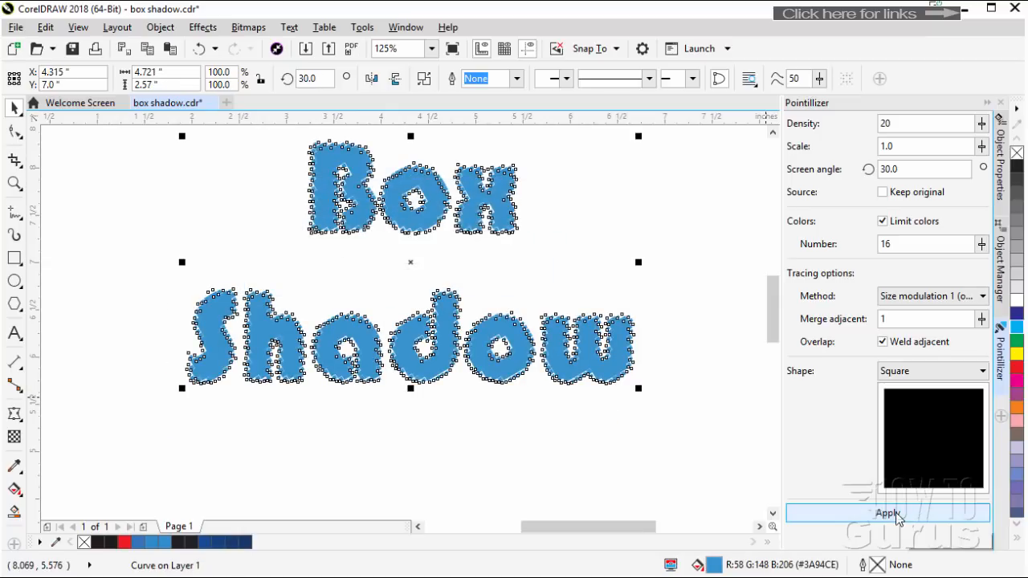
left_click(679, 459)
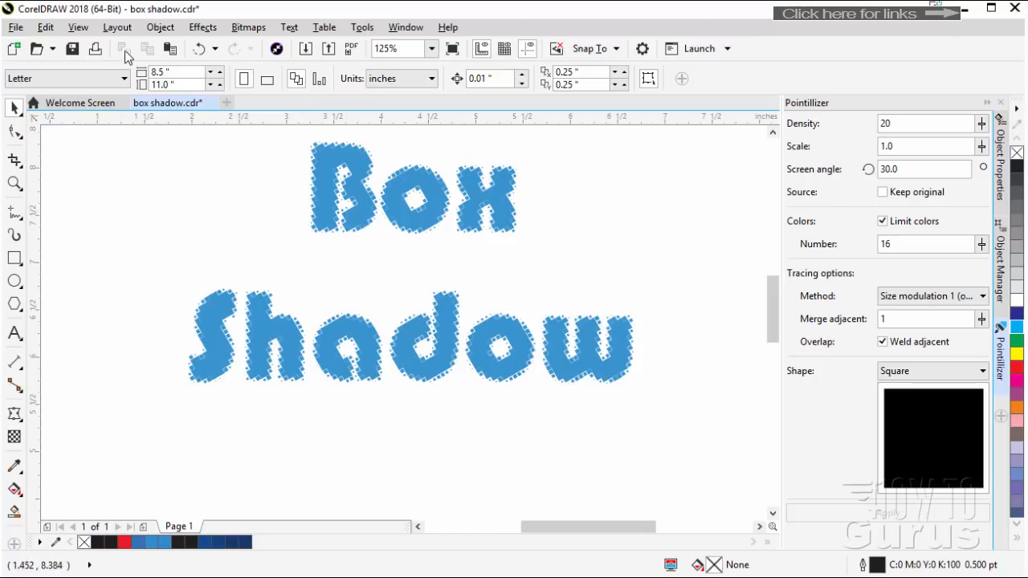
left_click(201, 28)
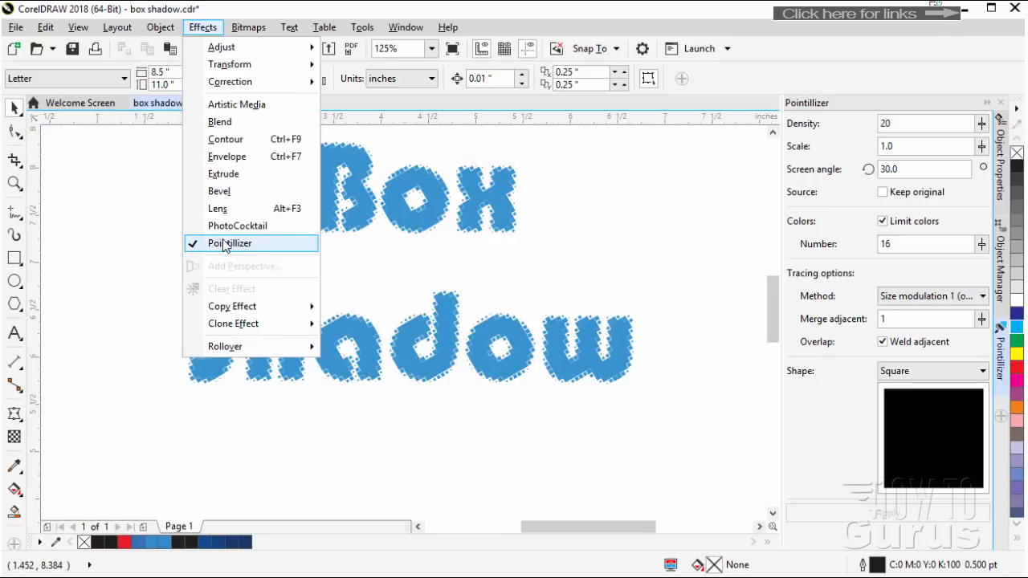
left_click(752, 70)
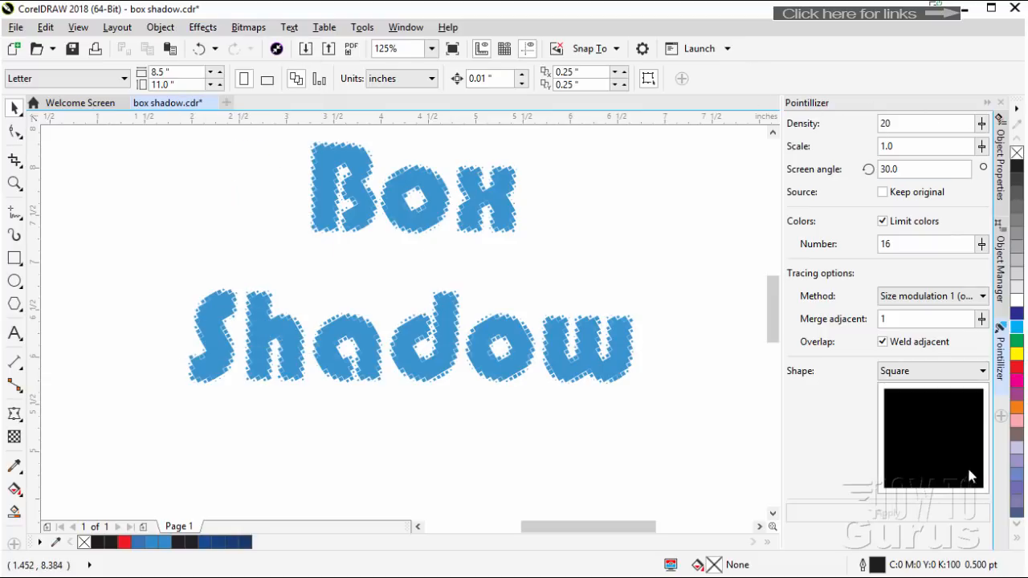
left_click(987, 104)
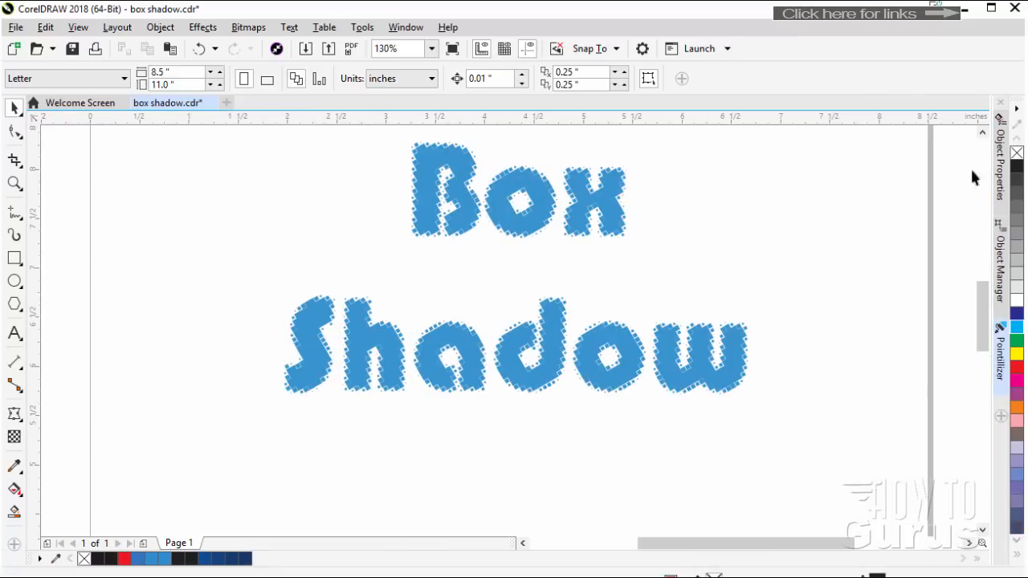
left_click(1000, 368)
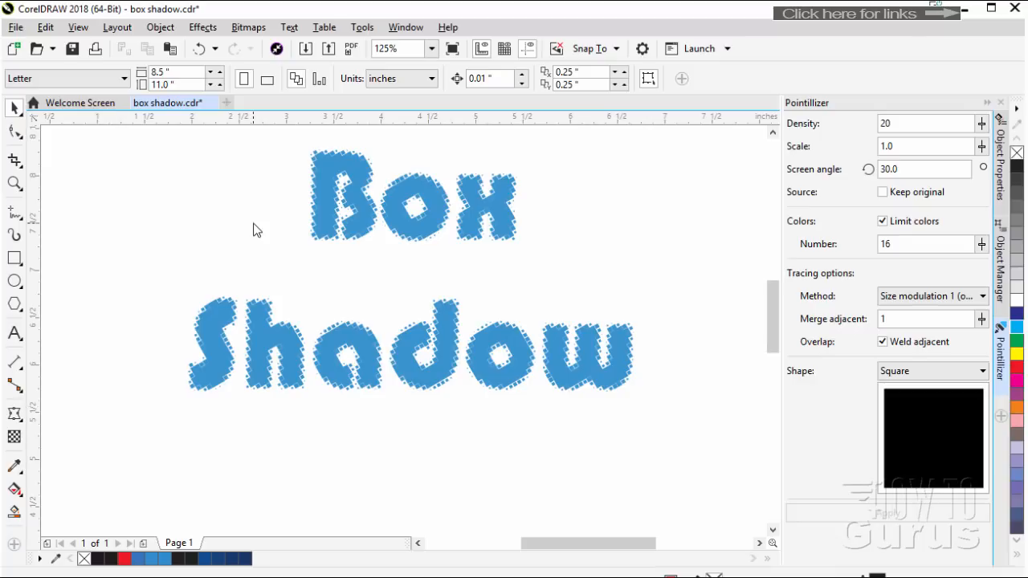
Close box shadow.cdr without saving the changes
left_click(211, 103)
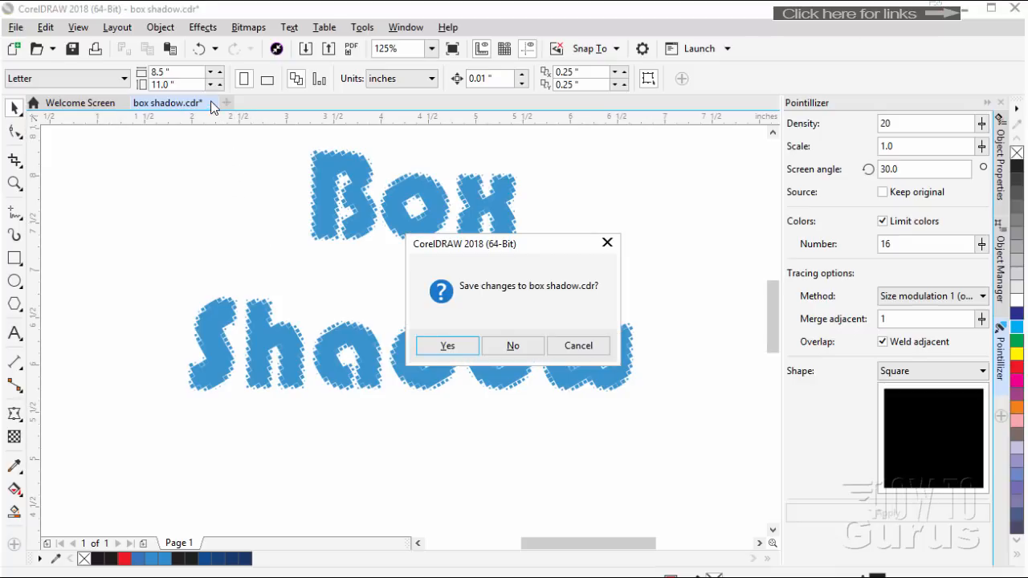
left_click(502, 343)
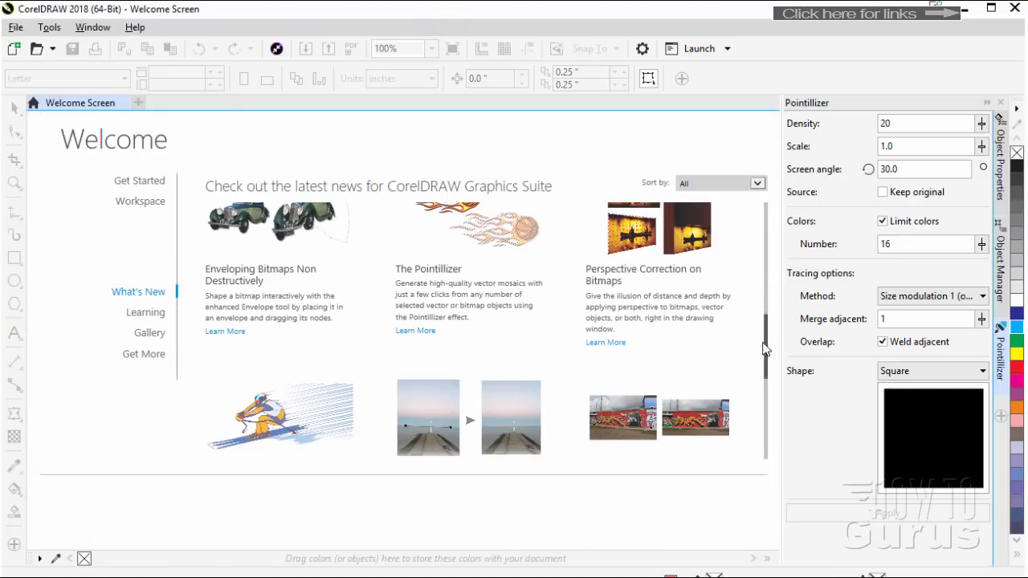
Create a new landscape Letter document, 11 by 8.5 inches, with CMYK color and 300 dpi rendering resolution
left_click_drag(766, 347, 765, 334)
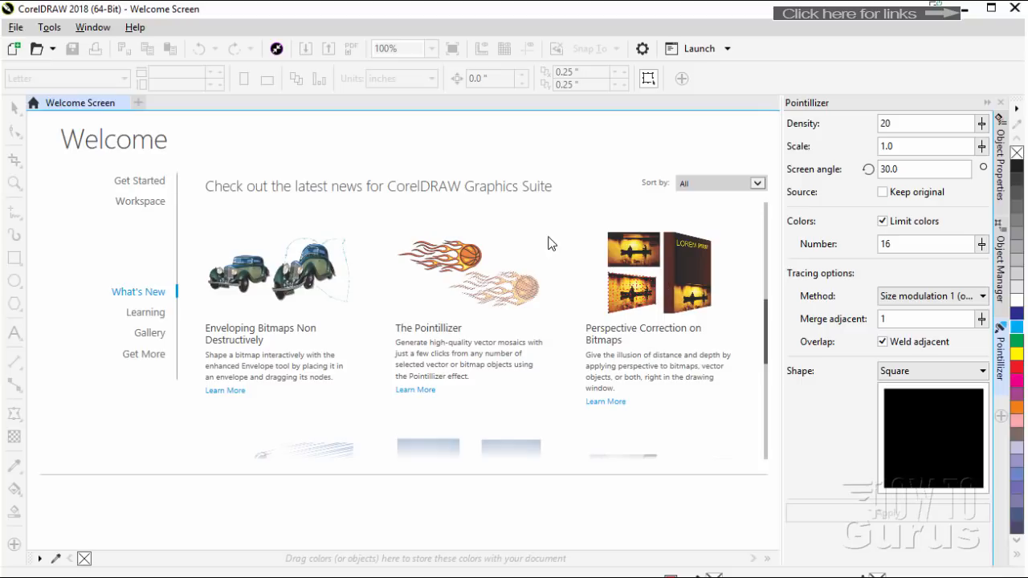
left_click(14, 49)
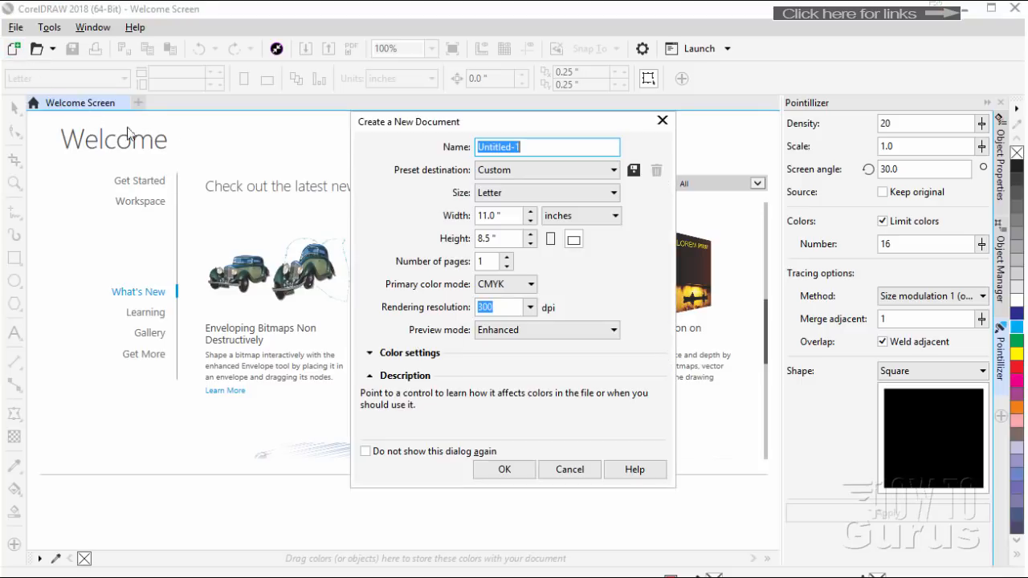
left_click(507, 471)
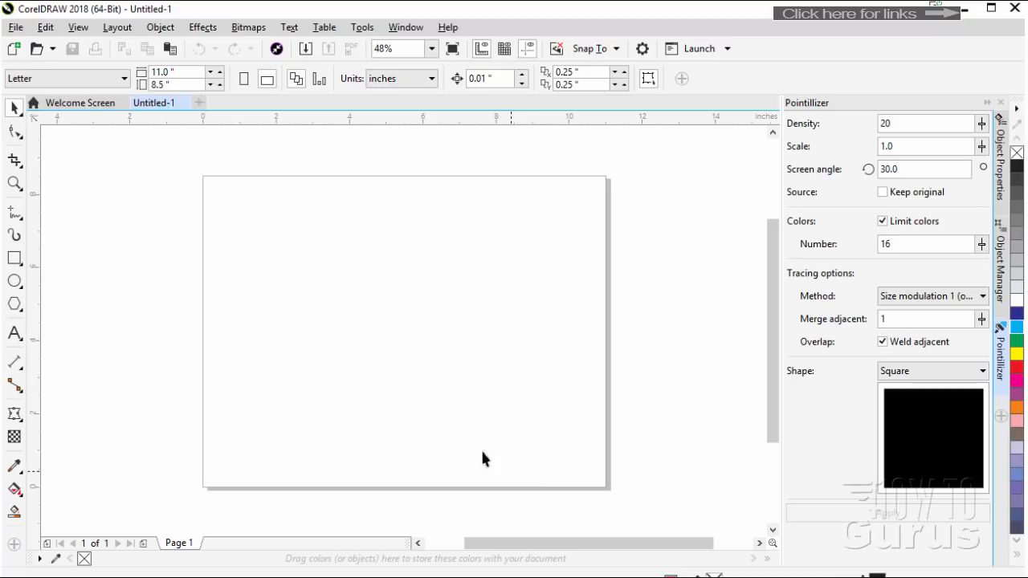
Import the easel picture paintings-316440_1280.jpg and place it on the page
left_click(13, 28)
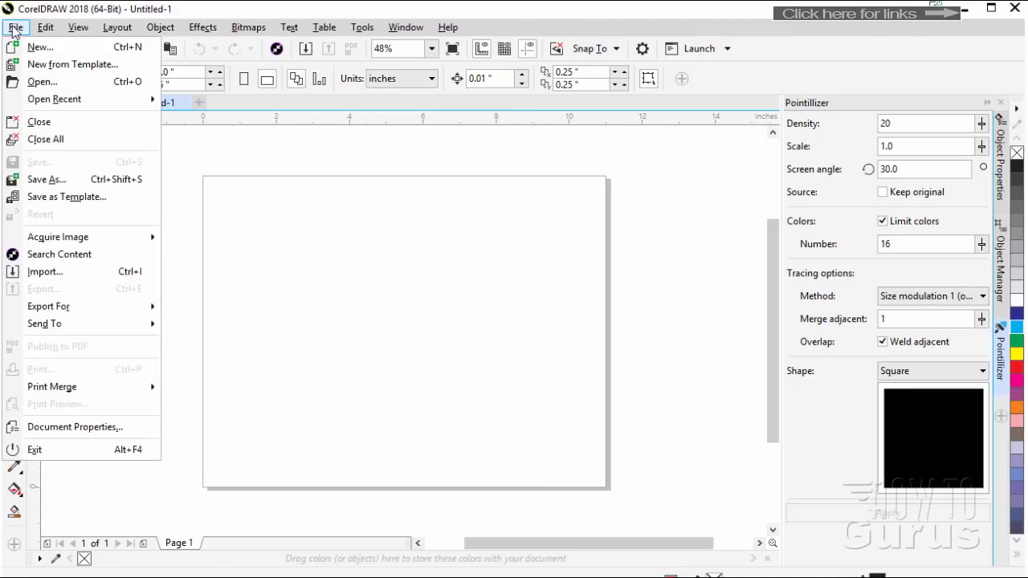
left_click(59, 271)
left_click(238, 192)
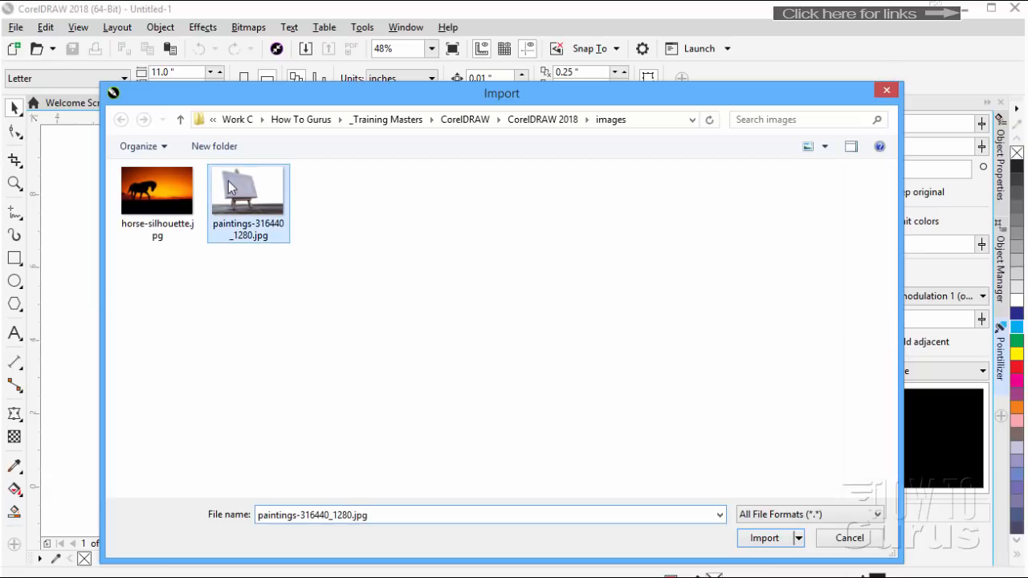
left_click(766, 538)
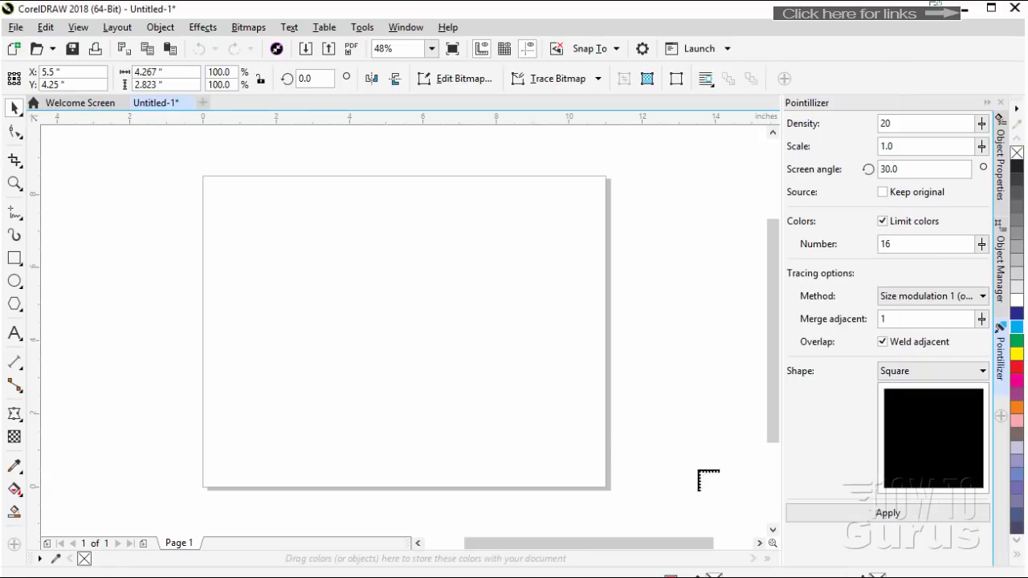
left_click(277, 226)
Move and enlarge the easel picture to cover the page, about 12.7 by 8.4 inches
left_click_drag(317, 266, 240, 213)
left_click_drag(366, 283, 608, 509)
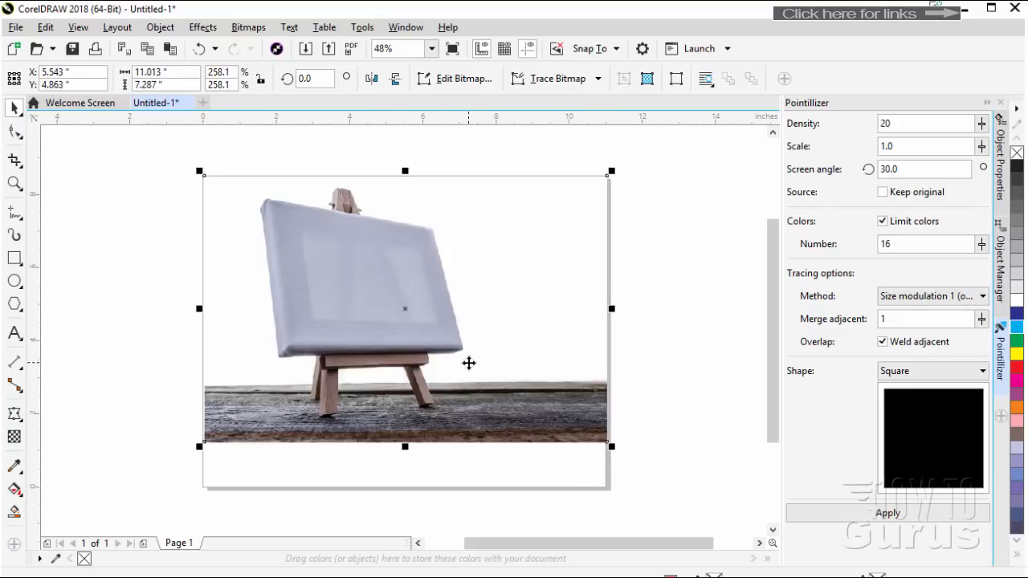
left_click_drag(468, 362, 469, 400)
left_click_drag(610, 211, 666, 153)
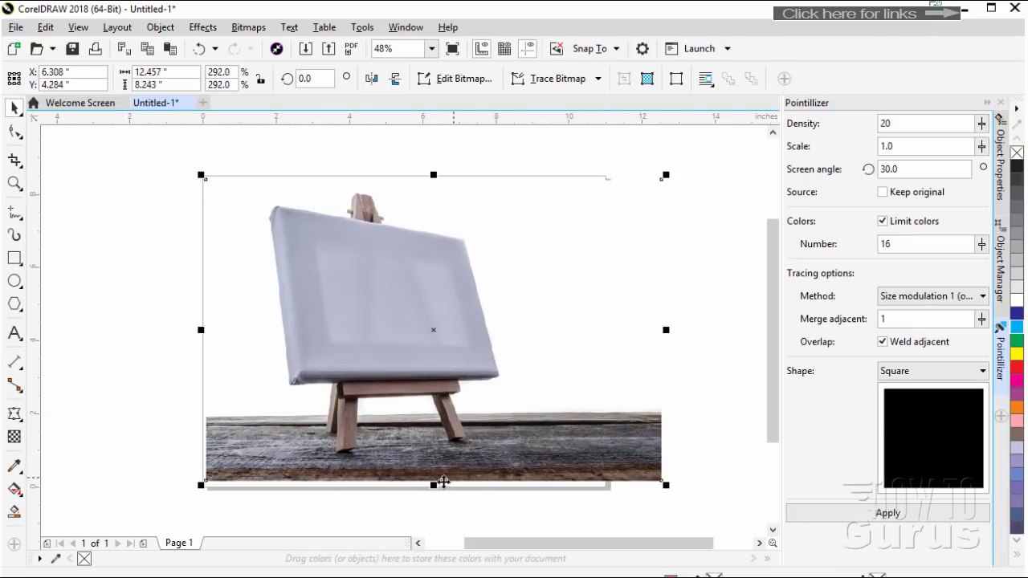
left_click_drag(198, 486, 193, 490)
left_click(342, 321)
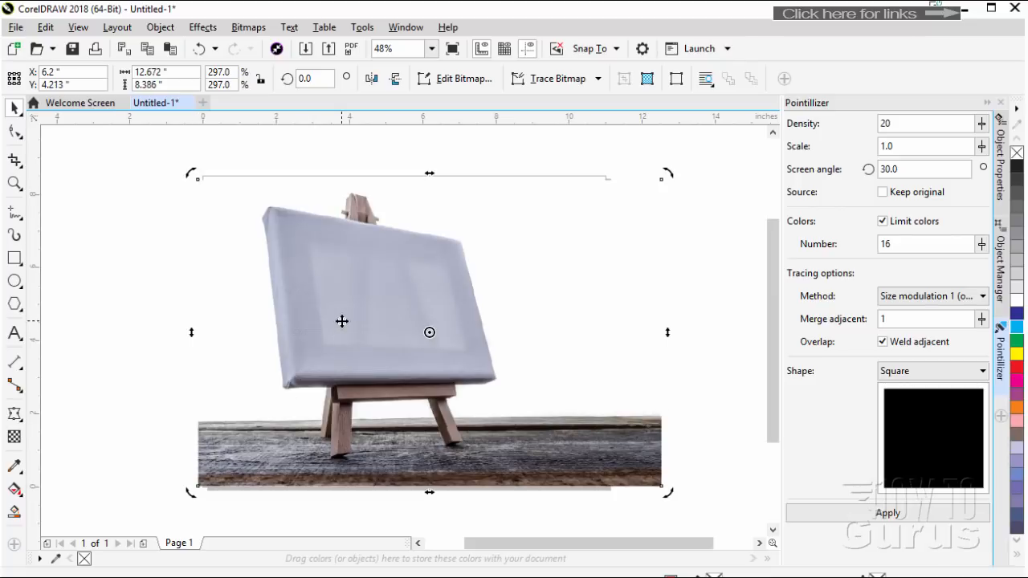
left_click(172, 264)
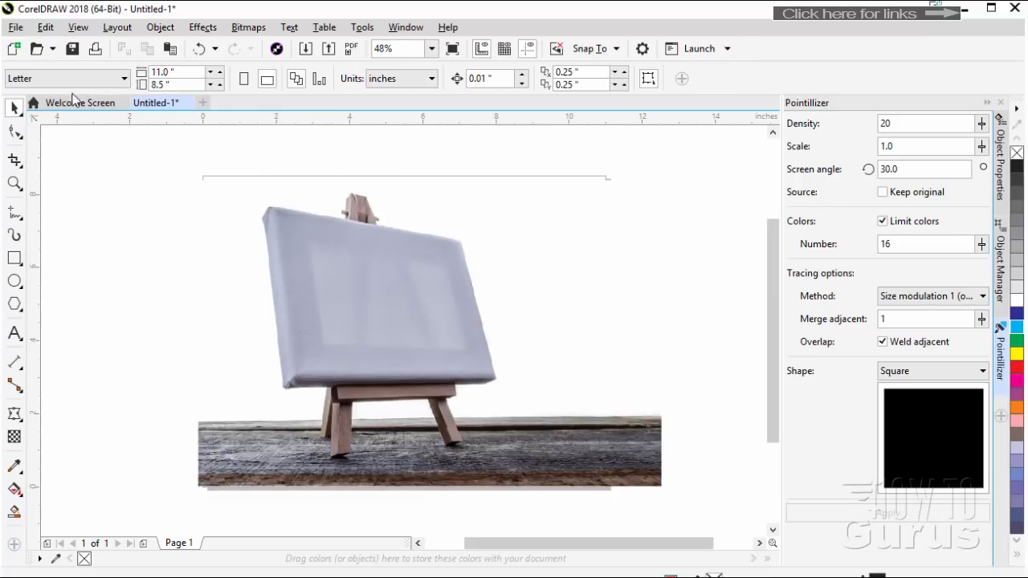
Import horse-silhouette.jpg at its original size and position it over the easel's blank canvas
left_click(15, 26)
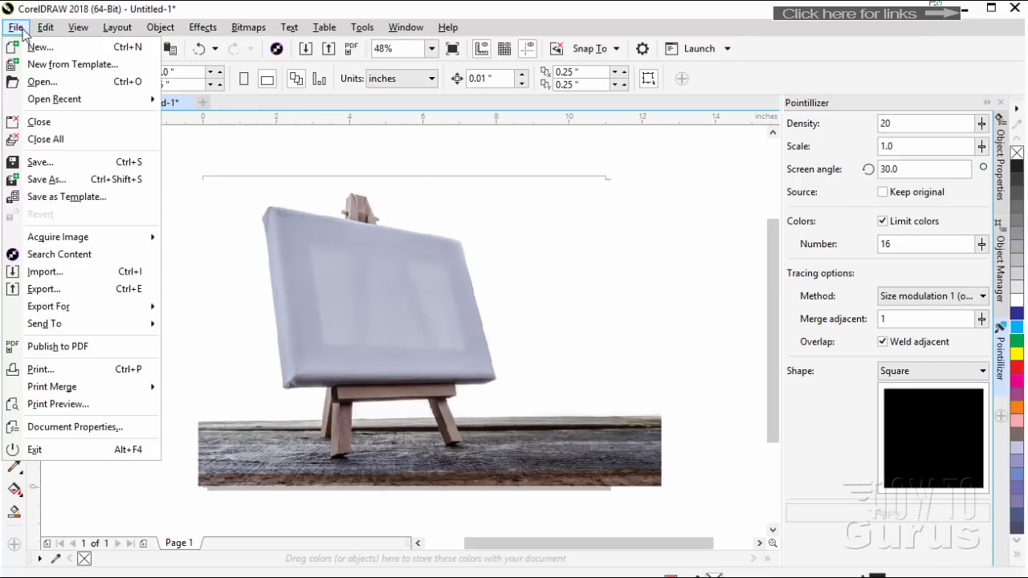
left_click(68, 273)
left_click(158, 199)
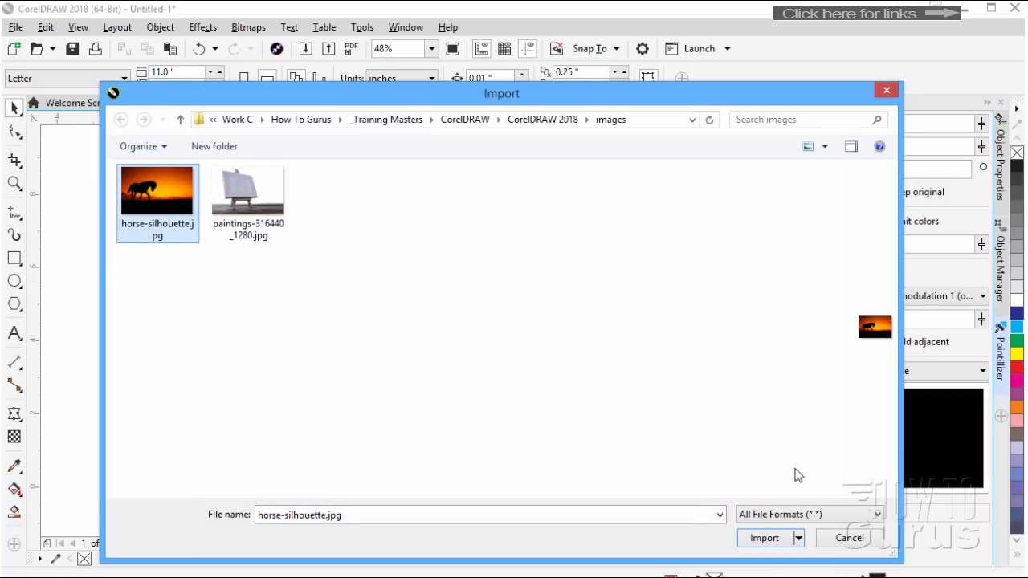
left_click(763, 538)
left_click(370, 303)
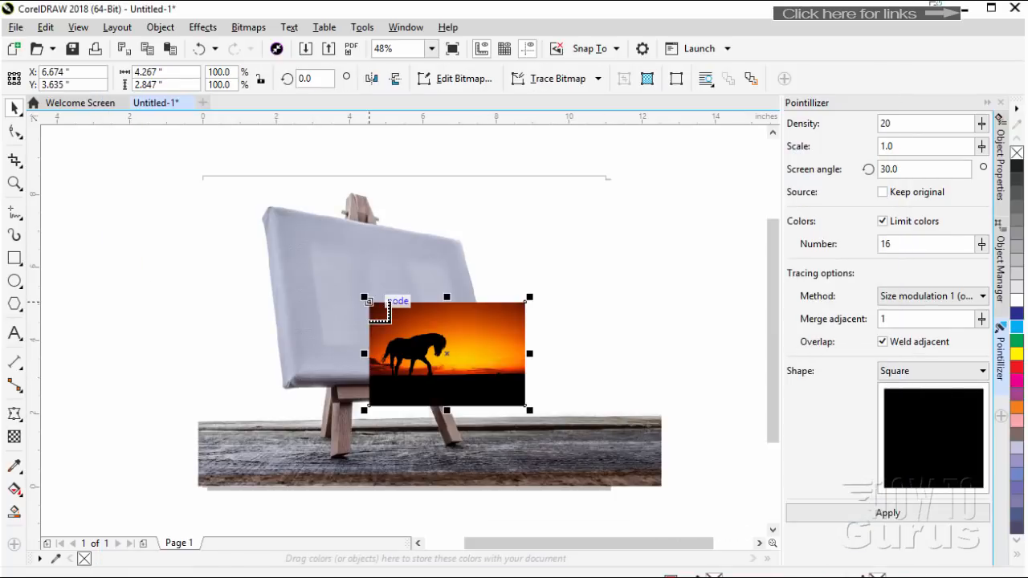
left_click_drag(417, 348, 346, 280)
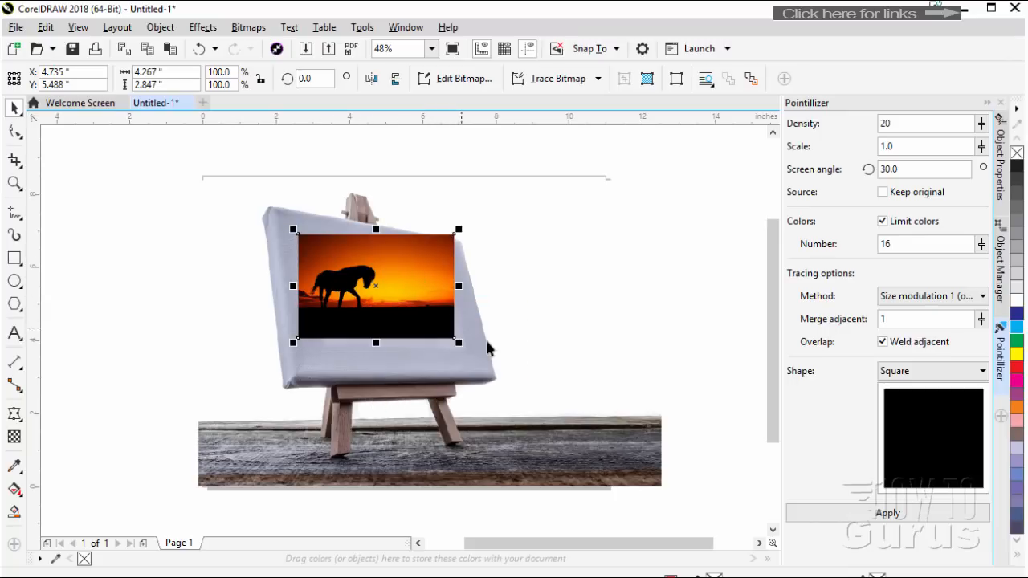
Add perspective to the horse picture and fit its four corners to the front face of the easel's canvas
scroll(487, 348, "up", 2)
left_click_drag(587, 541, 559, 547)
left_click_drag(769, 384, 762, 355)
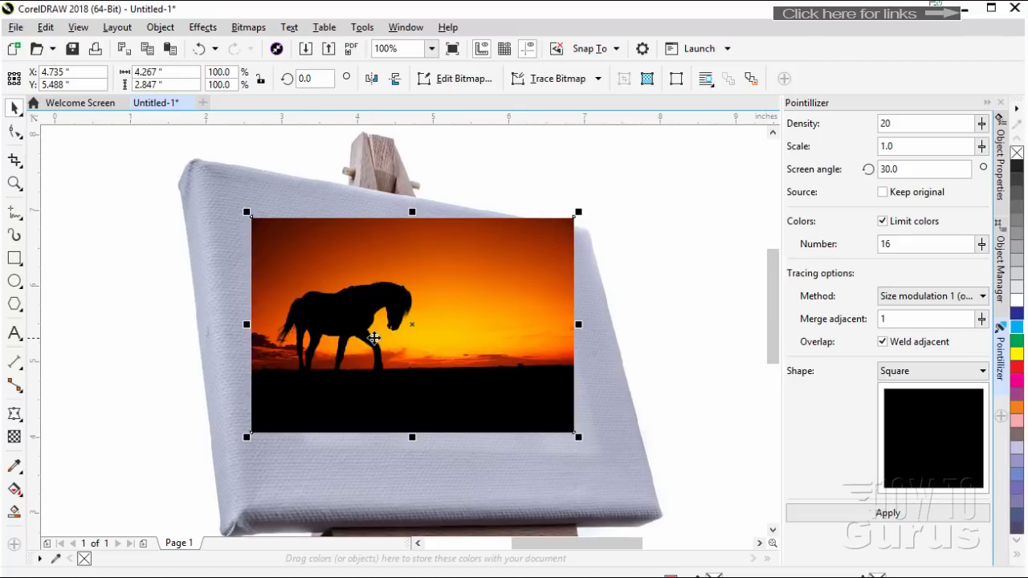
left_click(203, 27)
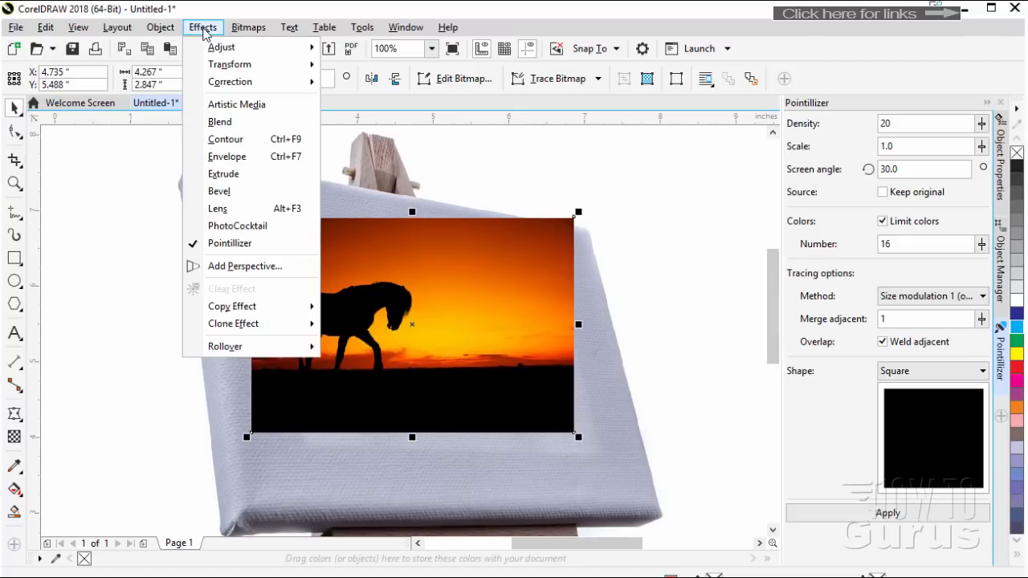
left_click(231, 266)
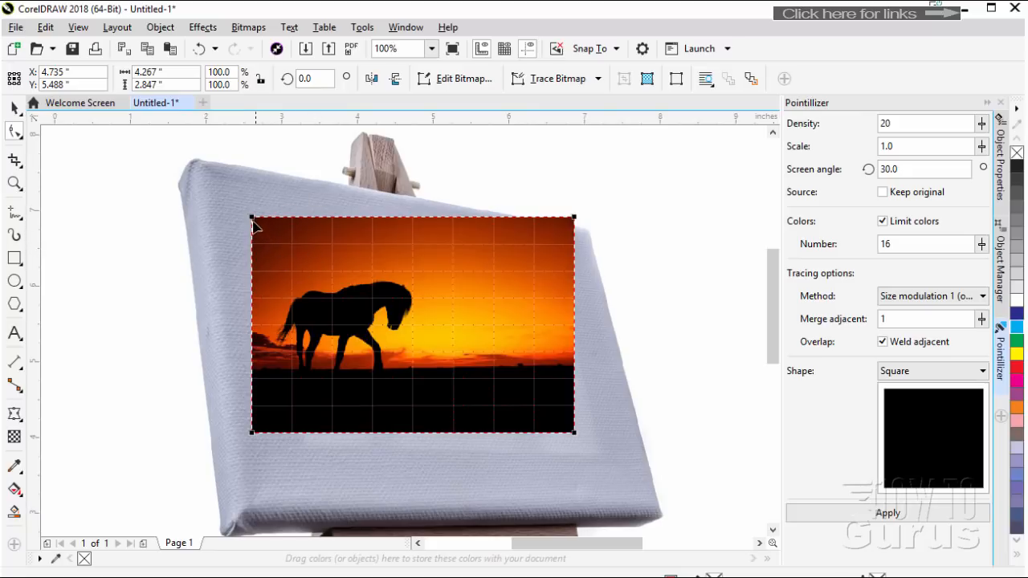
left_click_drag(252, 217, 199, 162)
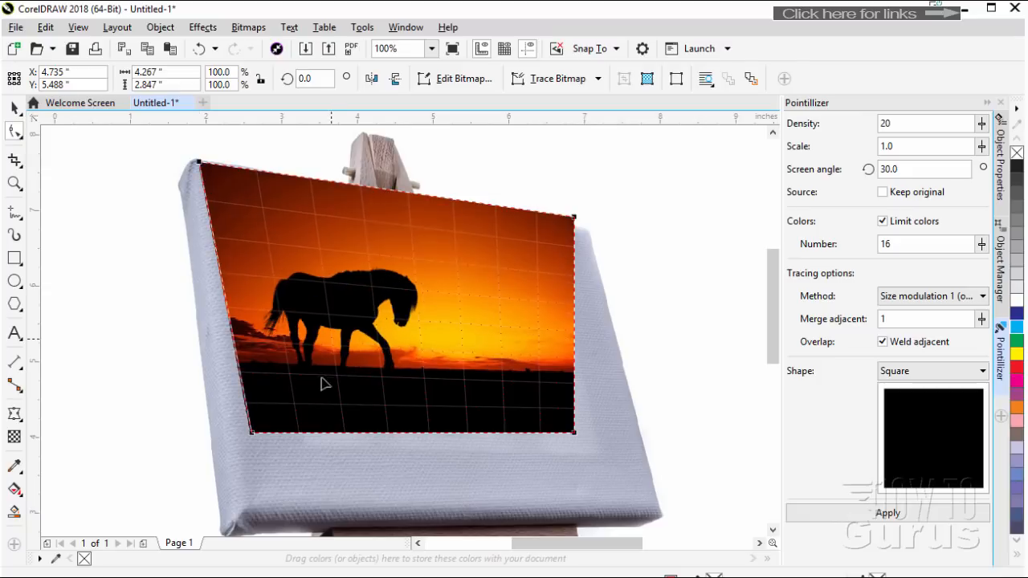
left_click_drag(251, 433, 238, 521)
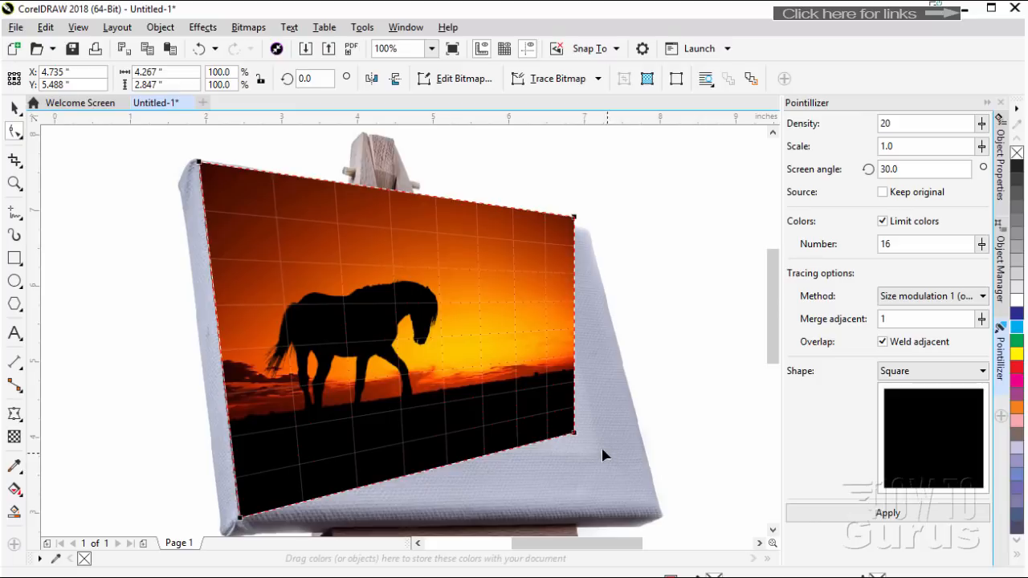
left_click_drag(574, 433, 660, 516)
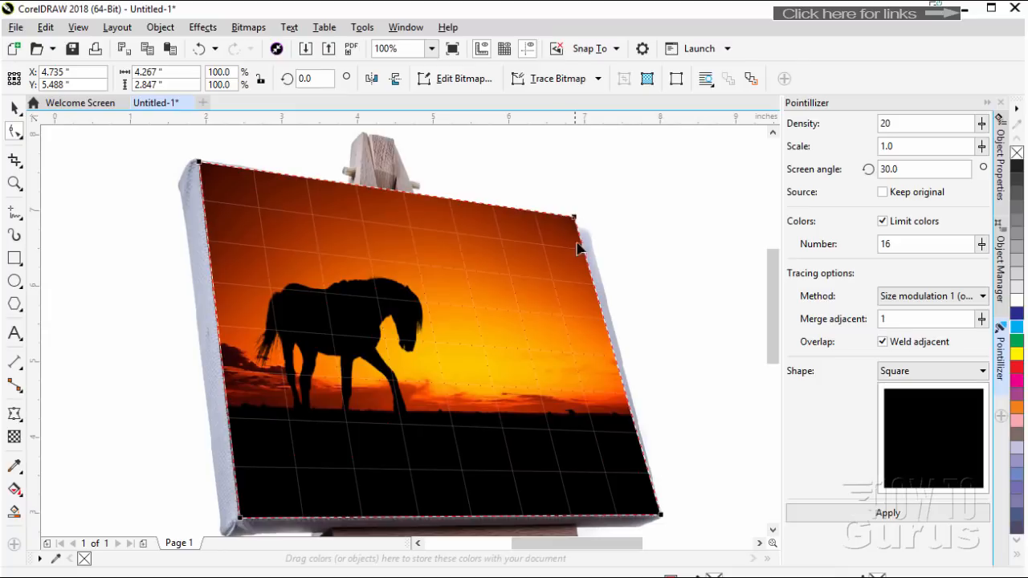
mouse_move(577, 222)
left_mouse_down()
mouse_move(599, 210)
mouse_move(549, 277)
mouse_move(587, 234)
left_mouse_up()
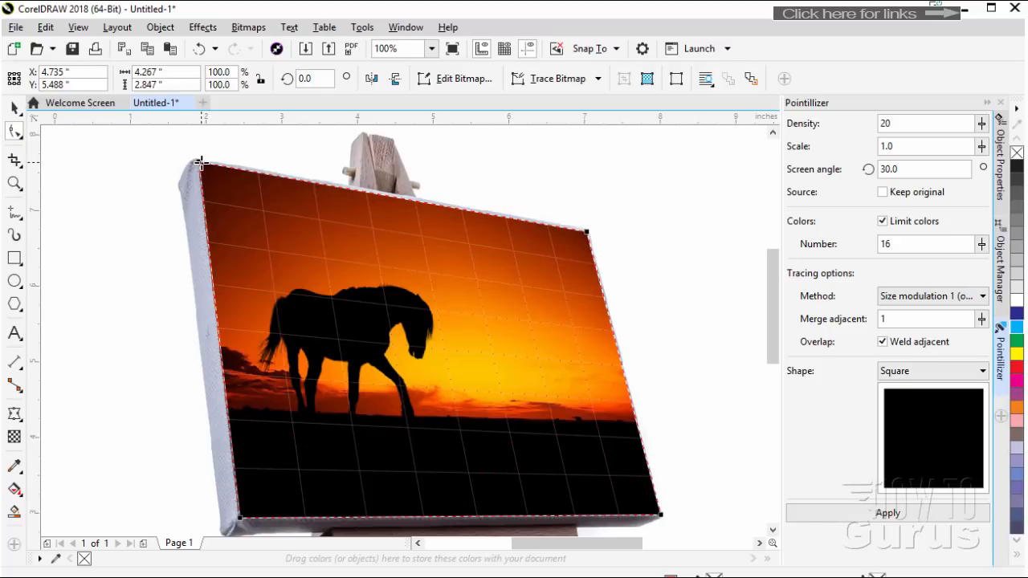
Fine-tune the upper two perspective corners of the horse picture to match the easel canvas, and deselect it
left_click_drag(196, 156, 207, 173)
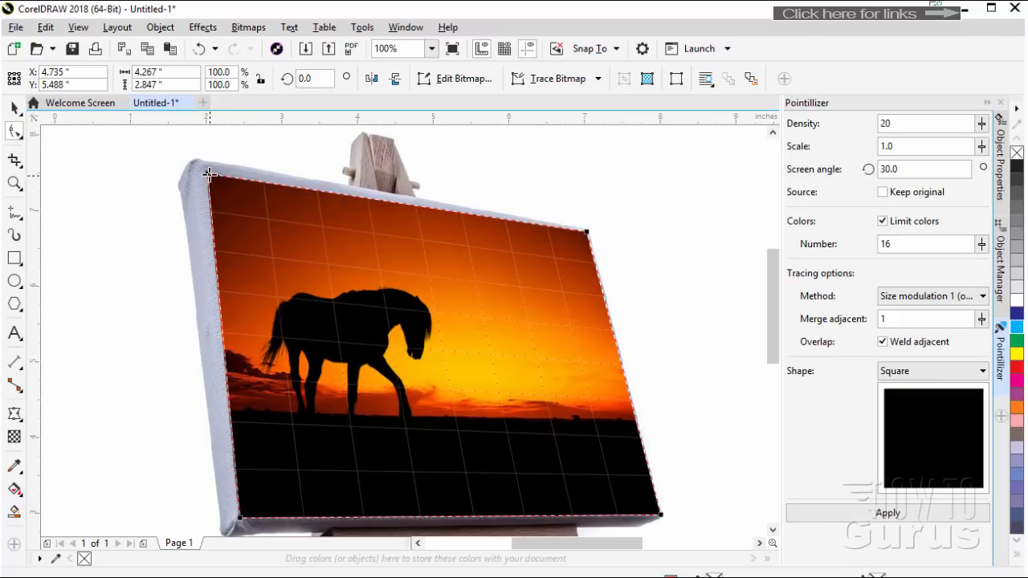
left_click_drag(208, 177, 195, 163)
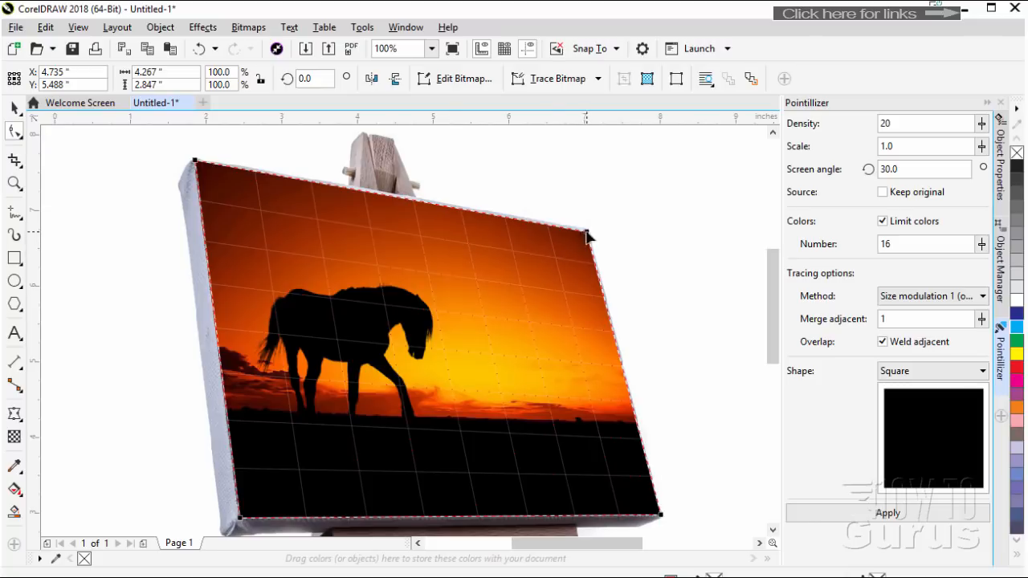
mouse_move(586, 232)
left_mouse_down()
mouse_move(573, 245)
mouse_move(587, 232)
left_mouse_up()
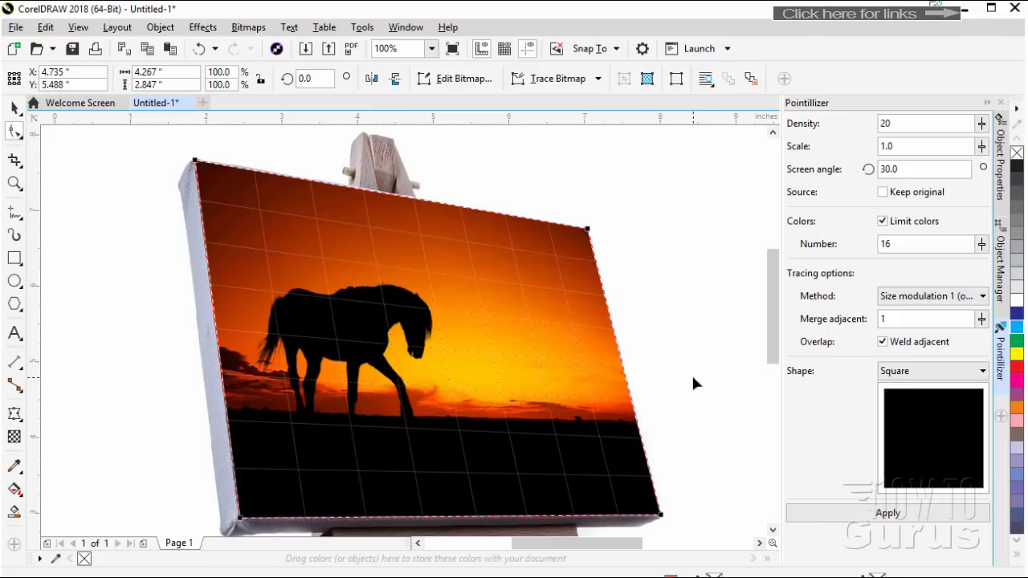
mouse_move(772, 319)
left_mouse_down()
mouse_move(777, 332)
mouse_move(775, 323)
left_mouse_up()
scroll(447, 352, "down", 1)
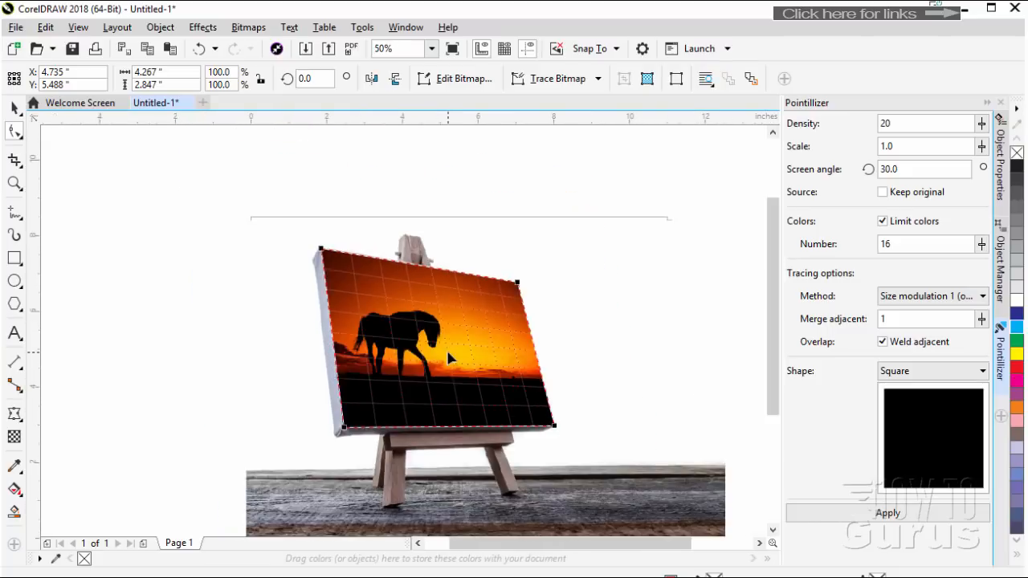
left_click(681, 379)
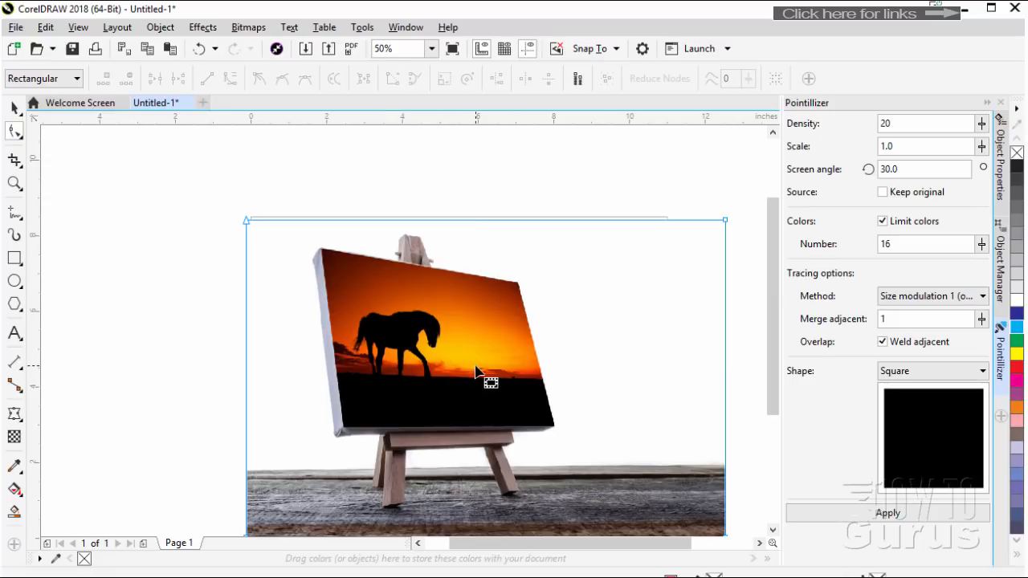
left_click(201, 28)
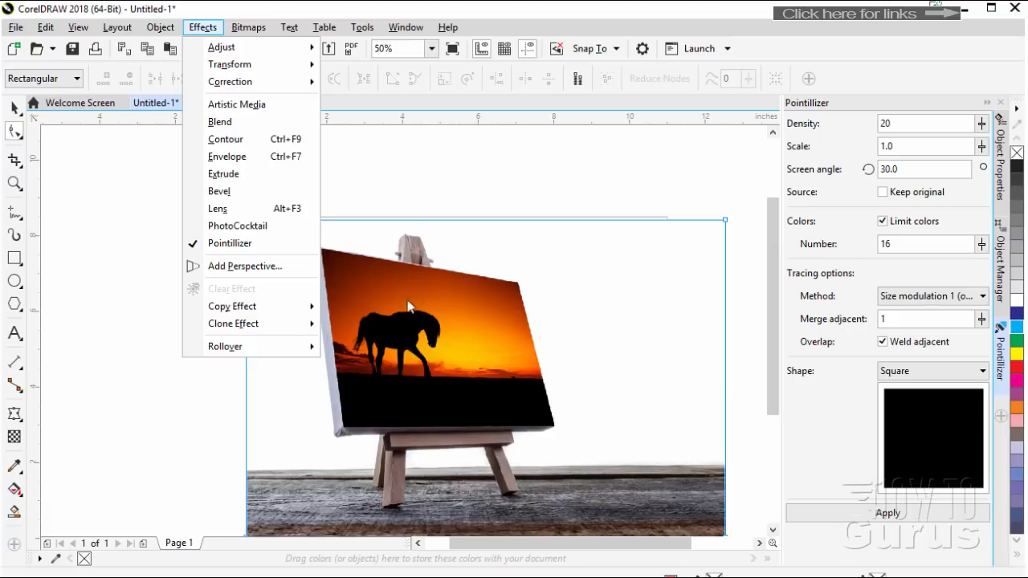
left_click(132, 342)
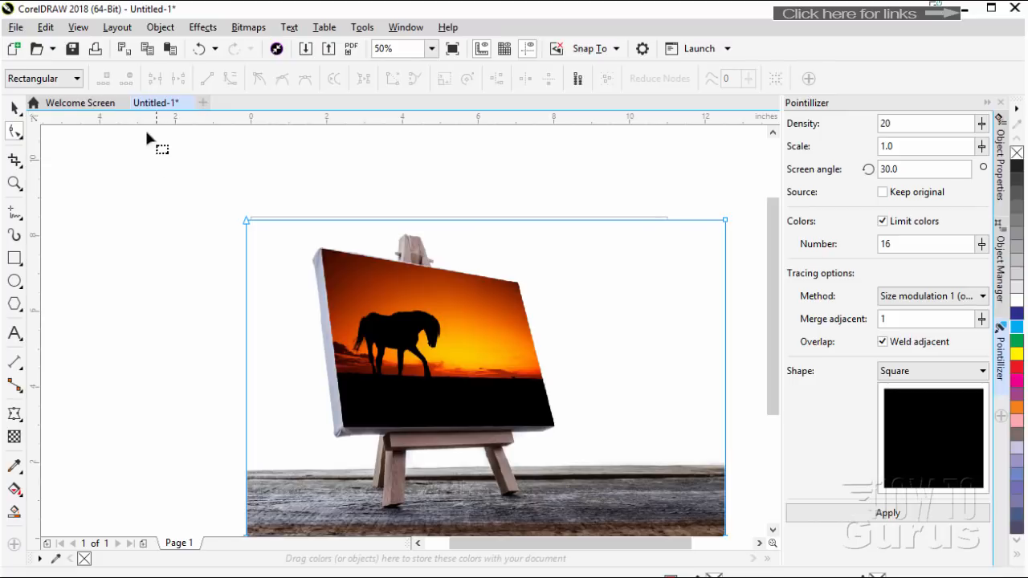
Close the easel document without saving it and create a new landscape Letter document, 11 by 8.5 inches
left_click(187, 104)
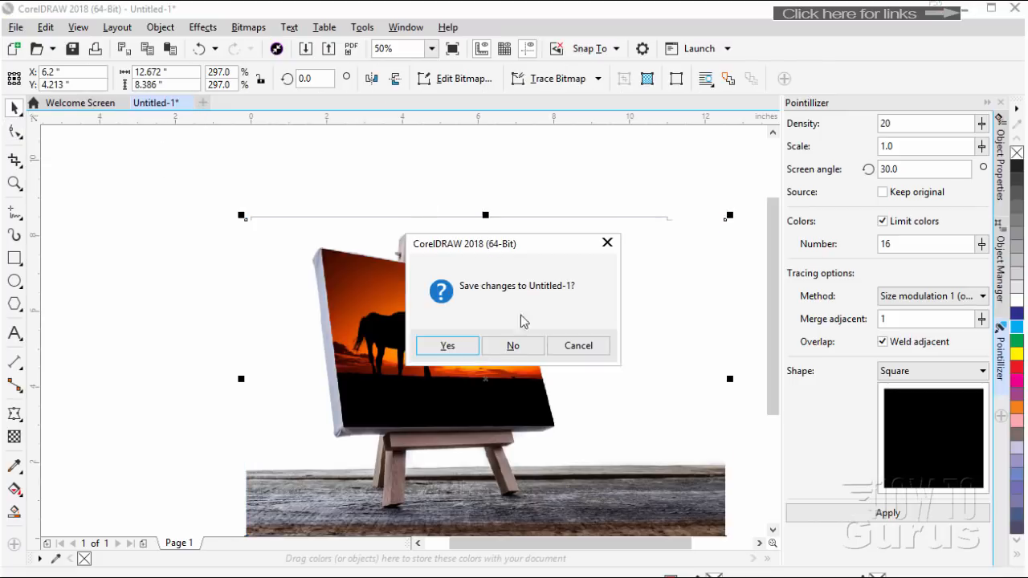
left_click(522, 345)
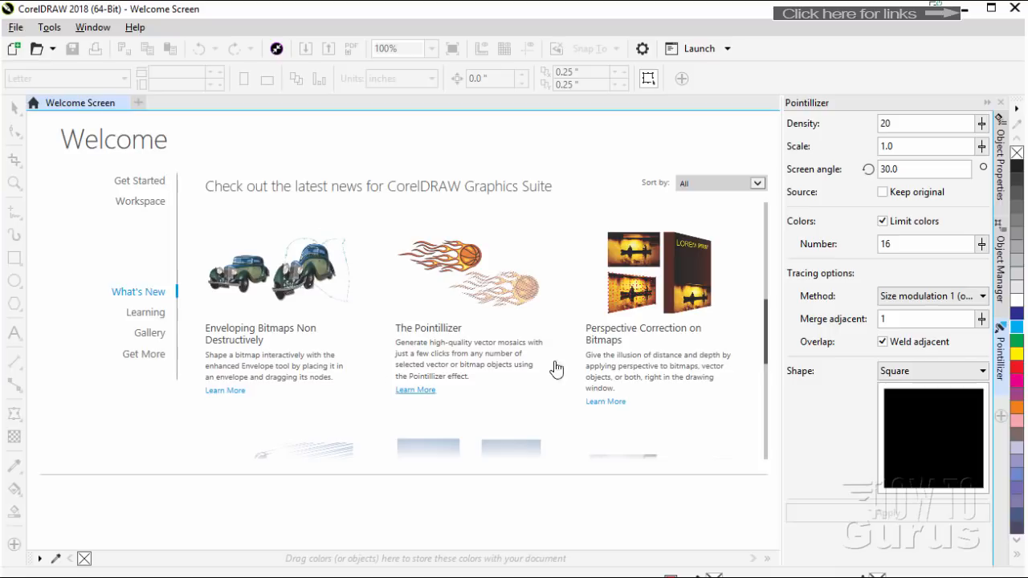
scroll(769, 325, "down", 1)
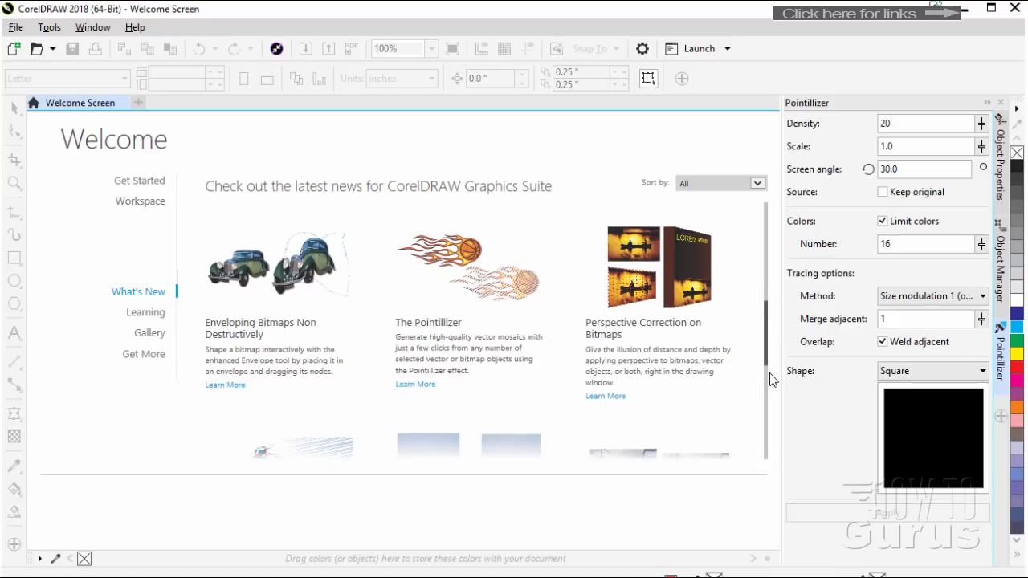
scroll(771, 379, "down", 5)
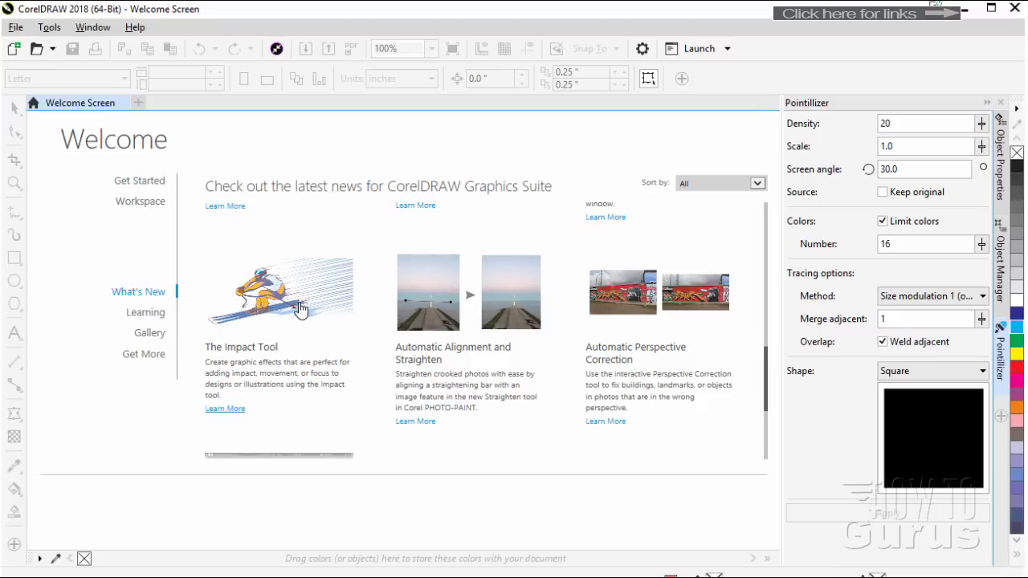
left_click(14, 48)
left_click(514, 469)
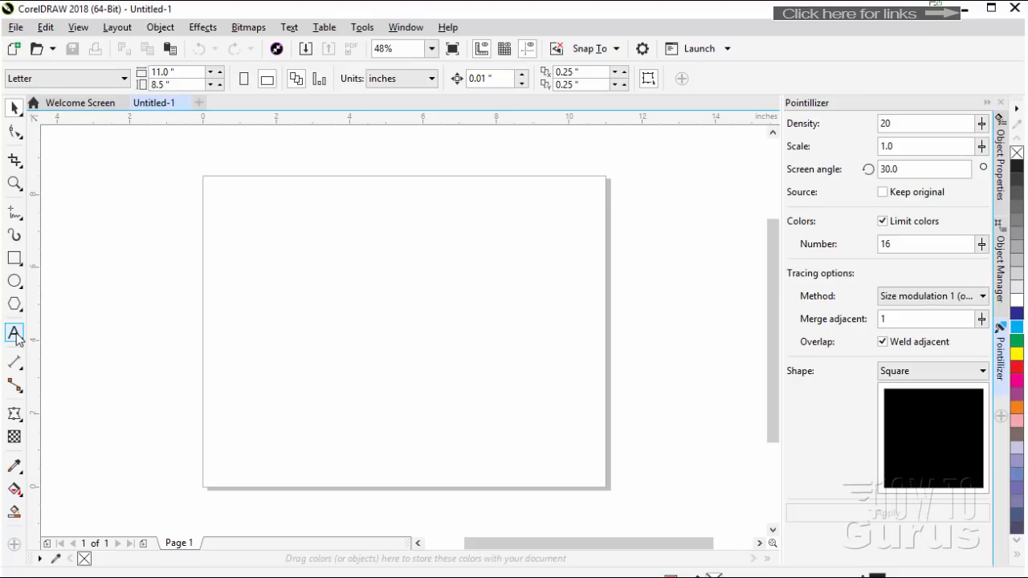
Add the letter A as artistic text near the page centre and enlarge it to about 2.9 by 3.1 inches
left_click(14, 332)
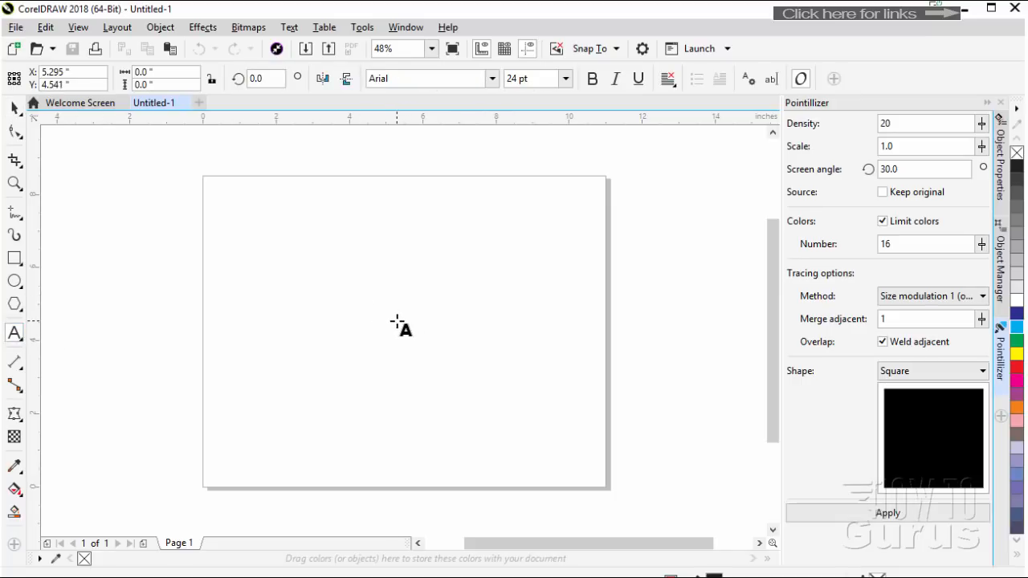
left_click(397, 320)
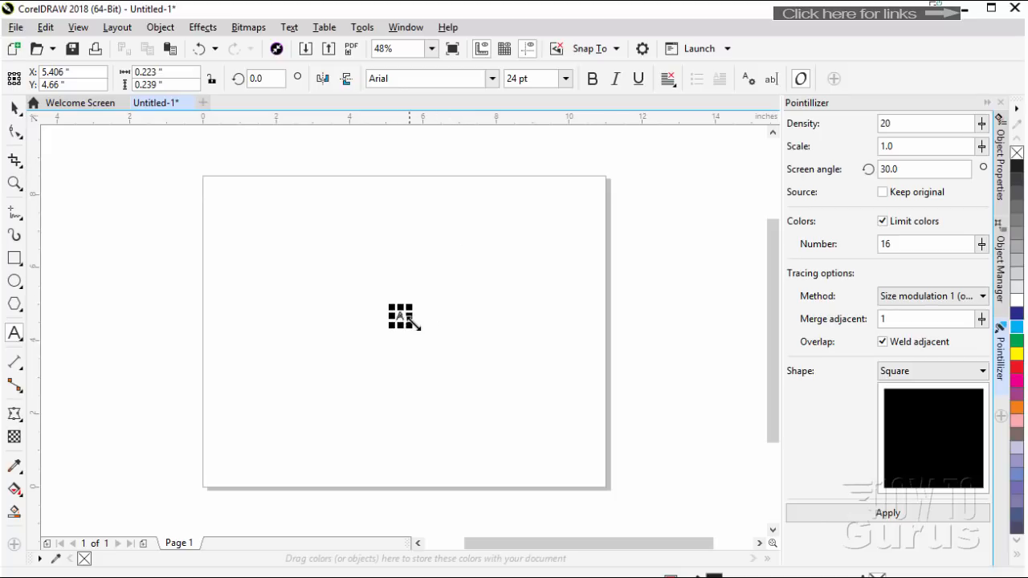
left_click_drag(406, 322, 516, 428)
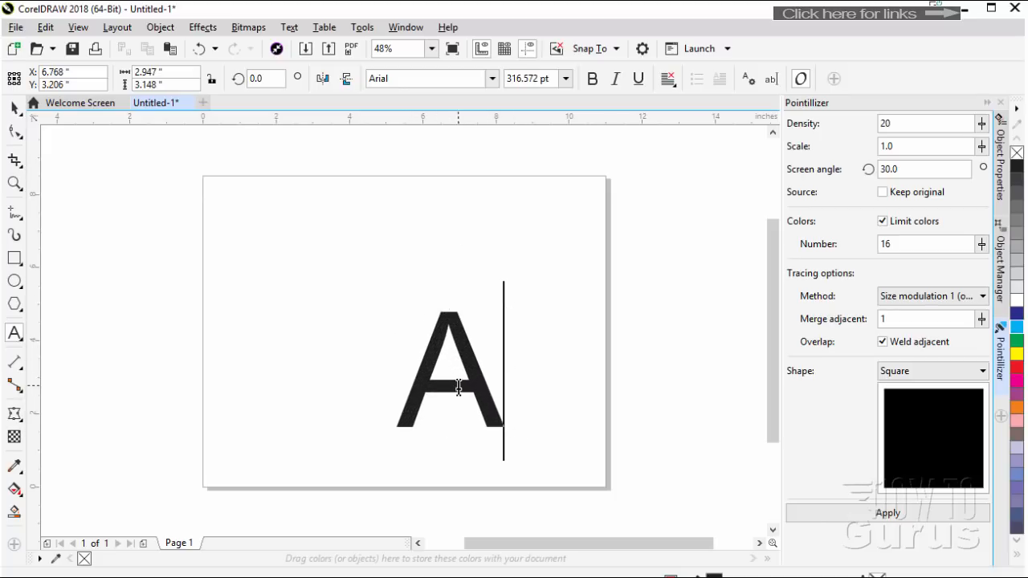
Set the letter A in Bauhaus 93 and enlarge it to about 3.9 by 5.5 inches
double_click(449, 373)
left_click(490, 81)
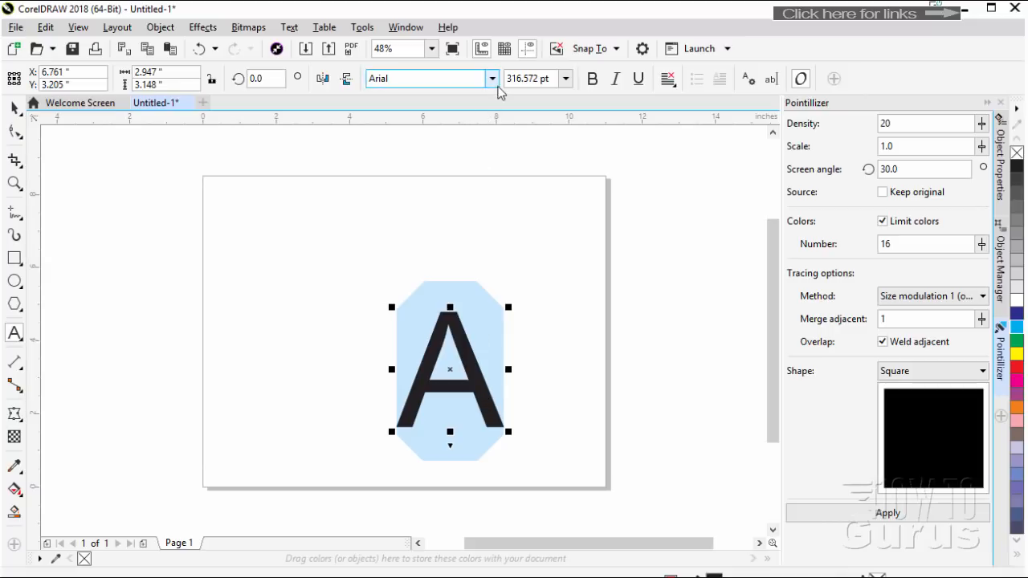
left_click(492, 79)
left_click(439, 130)
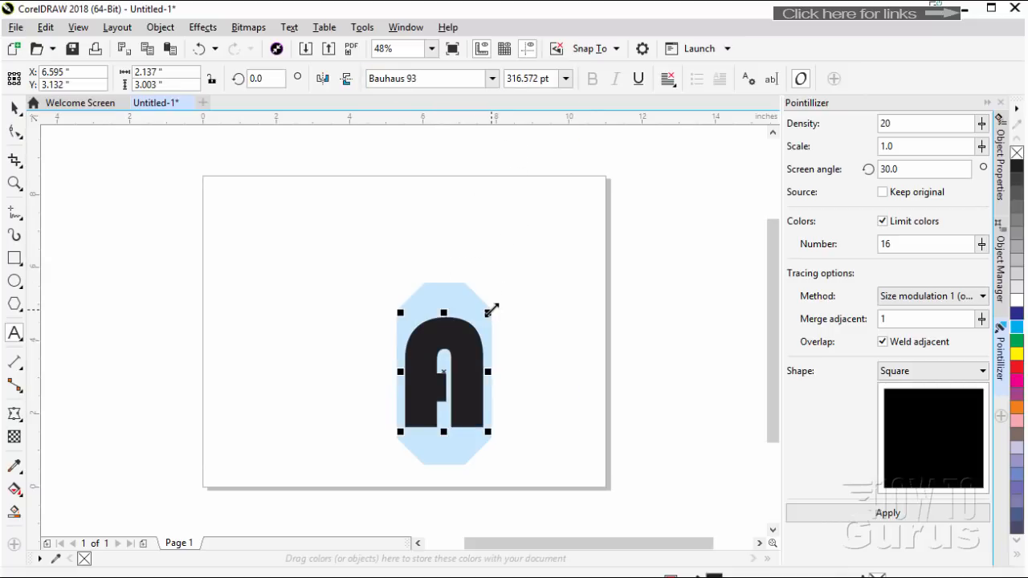
left_click_drag(492, 310, 553, 221)
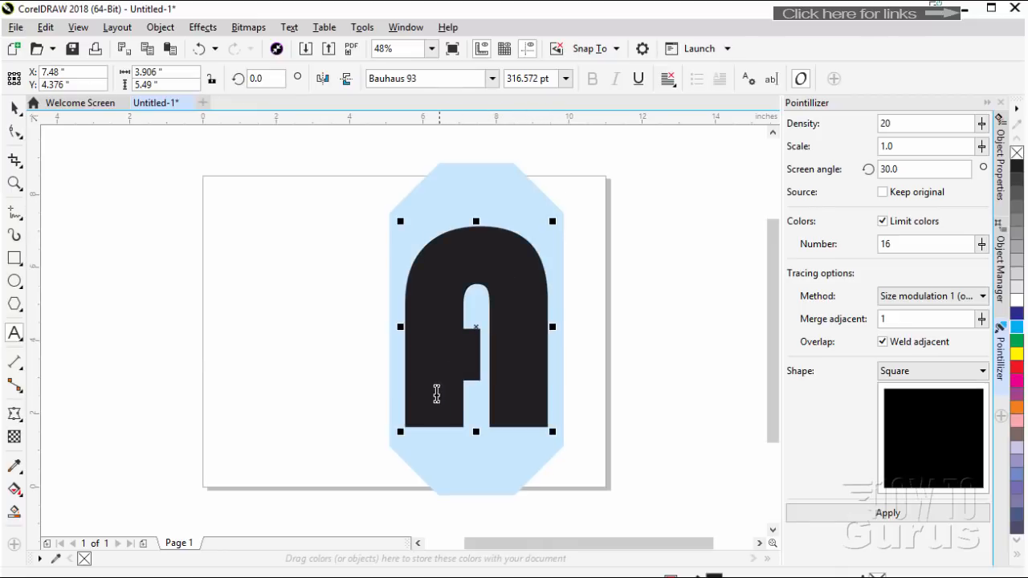
Shrink the letter A to about 2.7 by 3.8 inches and place it in the right half of the page
left_click(15, 108)
left_click_drag(434, 351, 373, 355)
key("p")
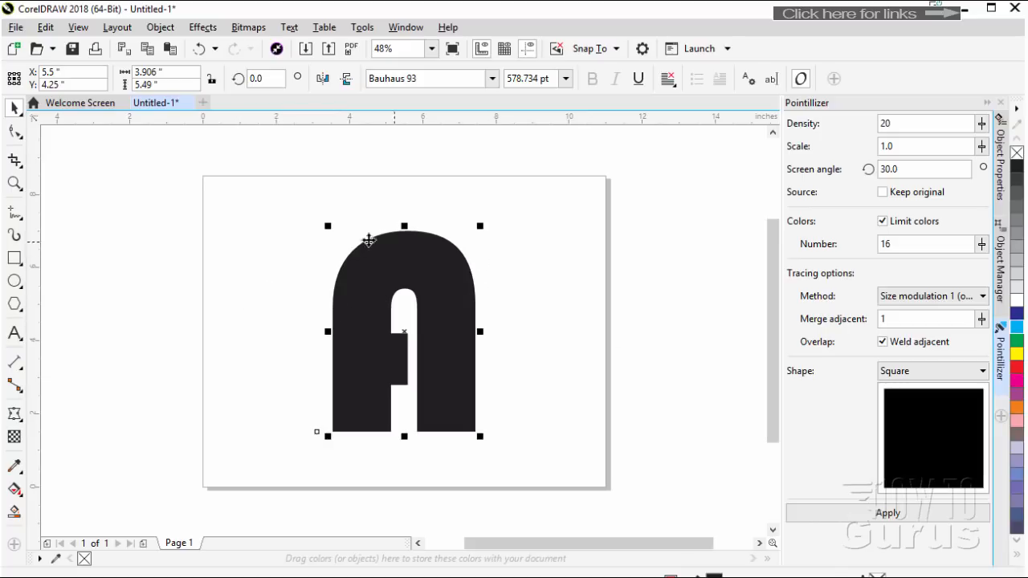
left_click_drag(329, 227, 378, 294)
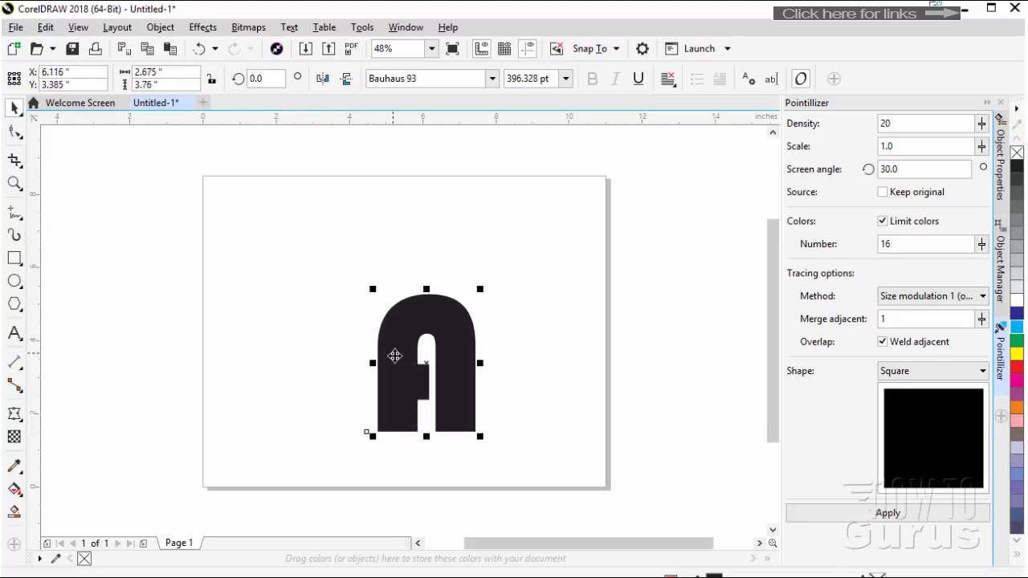
left_click_drag(397, 354, 471, 330)
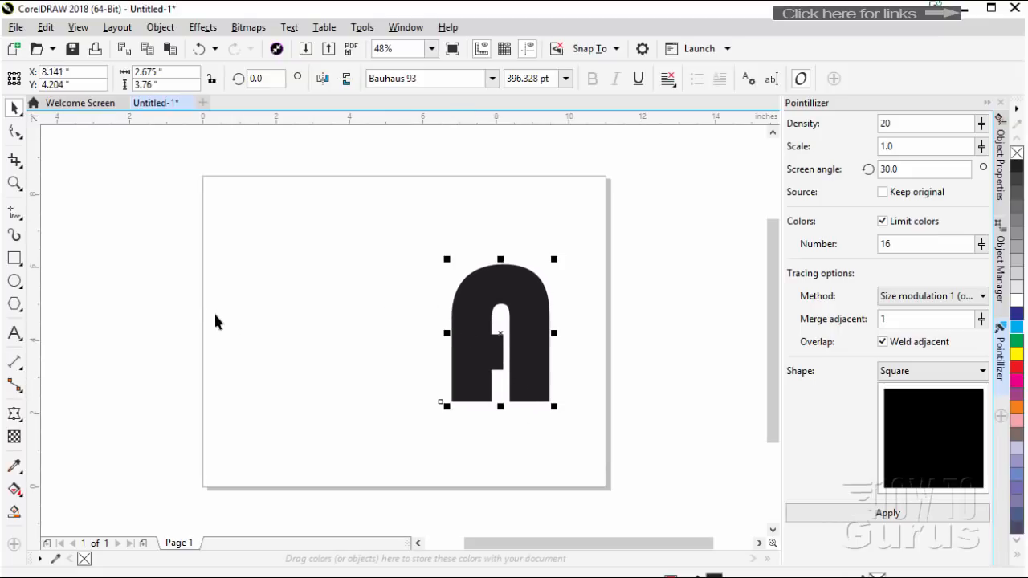
Try a Radial effect with the Impact tool, centred just left of the letter A, and undo it
left_click(19, 304)
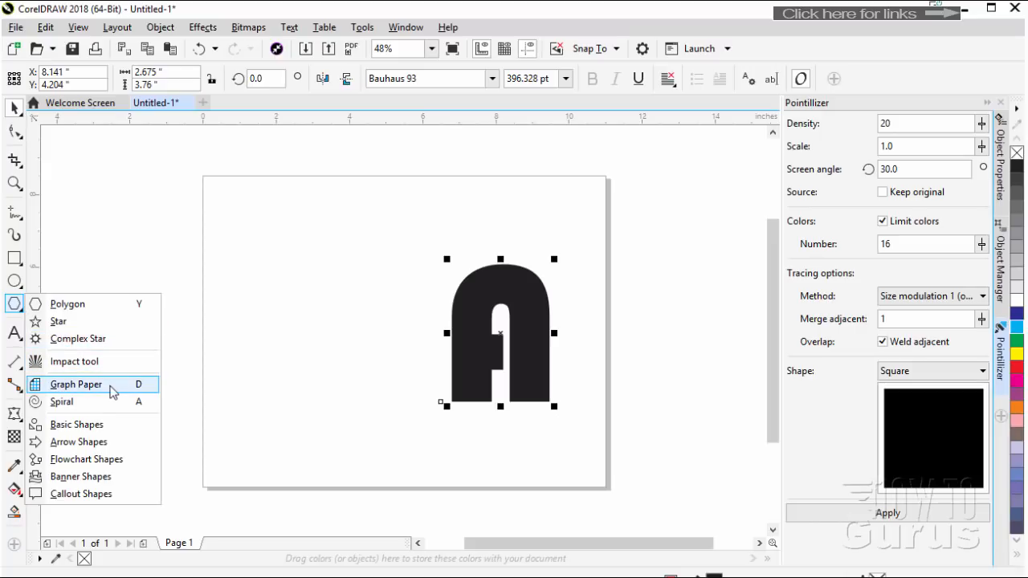
left_click(65, 363)
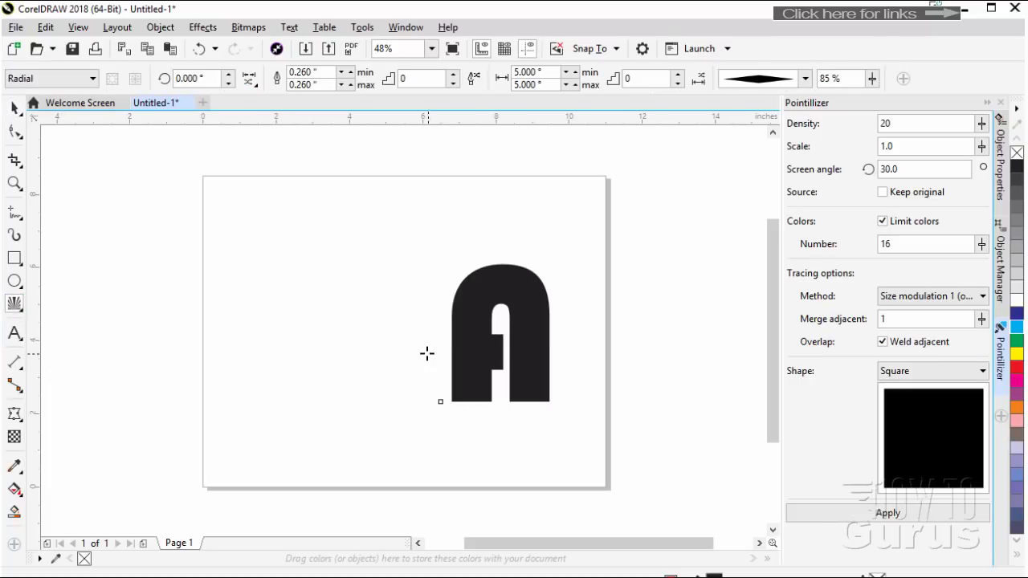
left_click_drag(437, 349, 280, 343)
left_click_drag(293, 339, 276, 336)
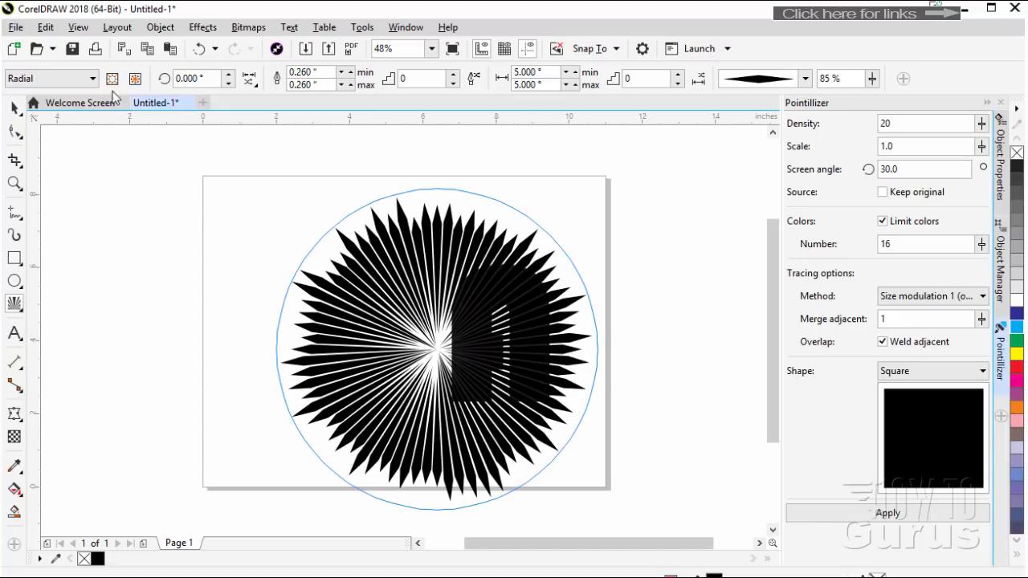
left_click(199, 49)
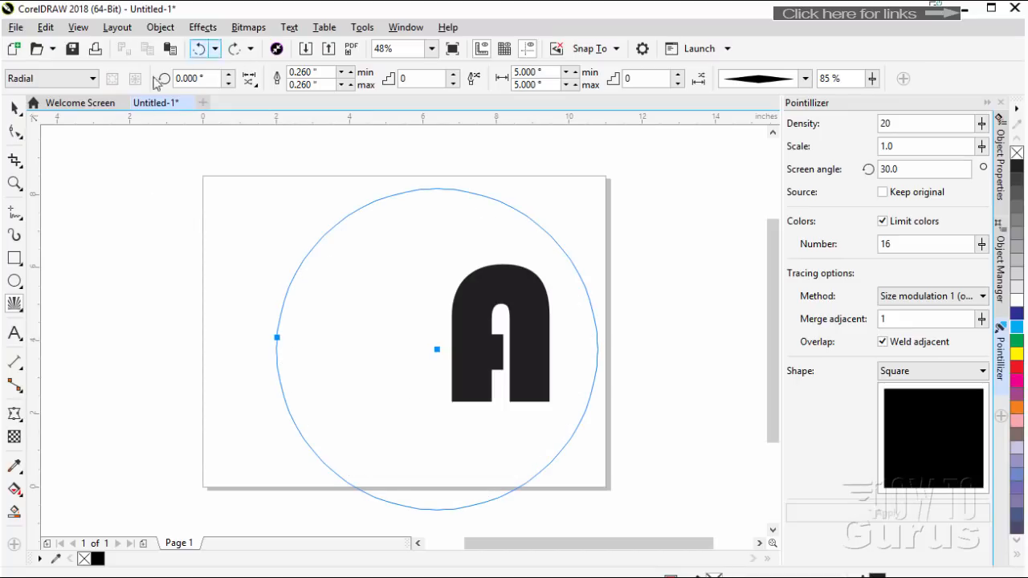
Draw a Parallel Impact effect to the left of the letter A and move it down level with the letter
left_click(92, 80)
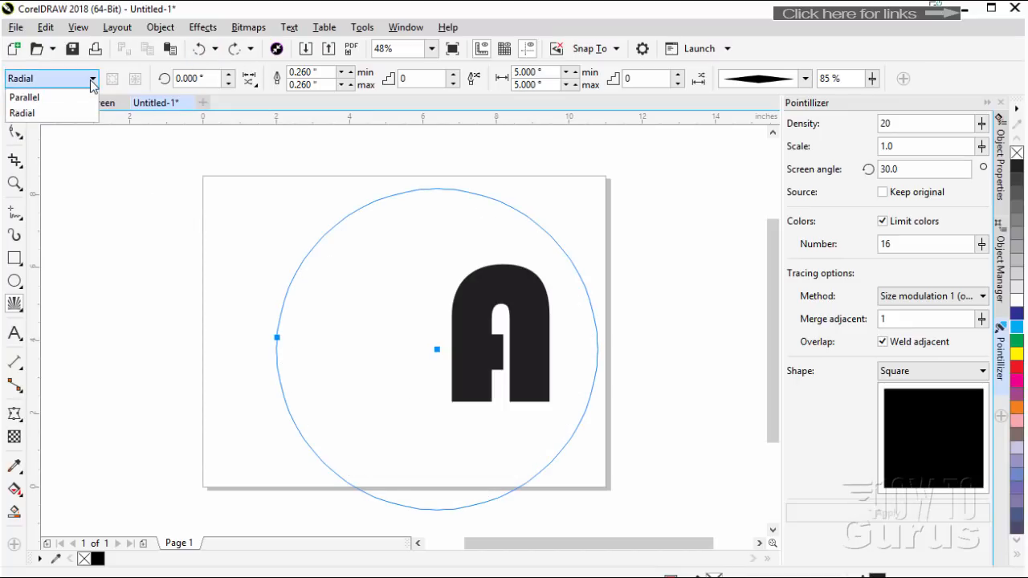
left_click(25, 97)
left_click_drag(438, 340, 158, 341)
left_click_drag(154, 269, 122, 224)
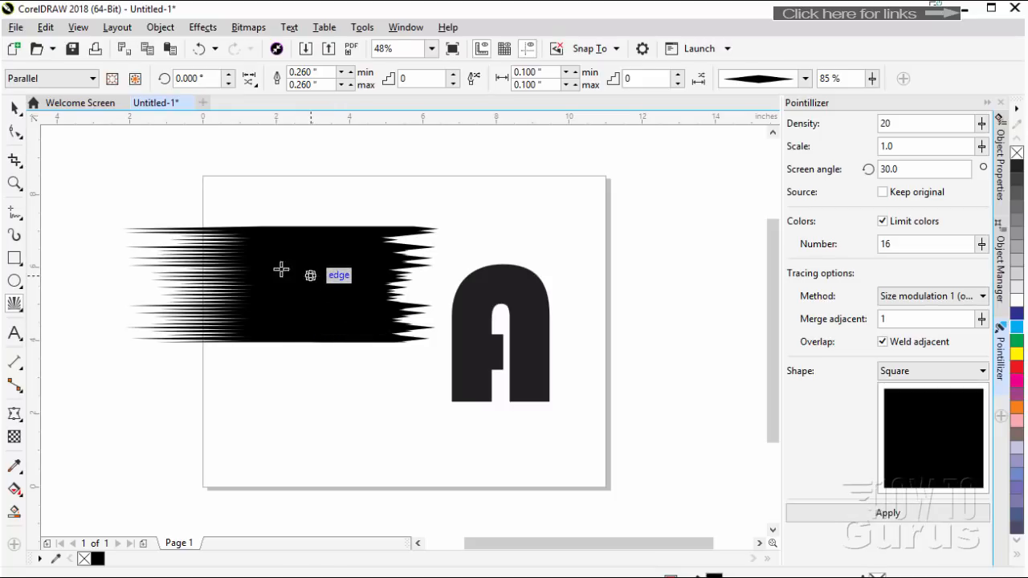
key("space")
left_click_drag(313, 339, 317, 397)
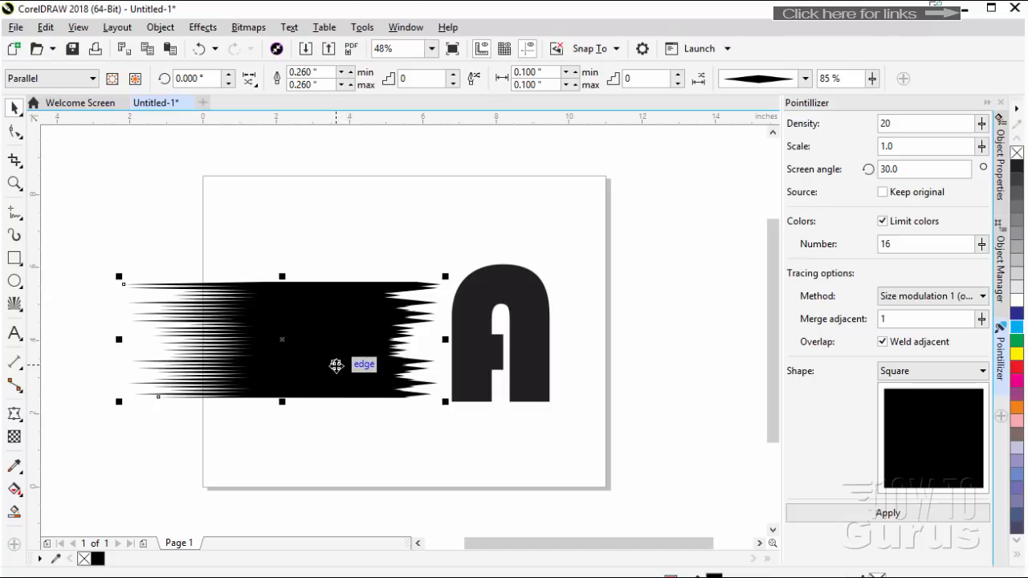
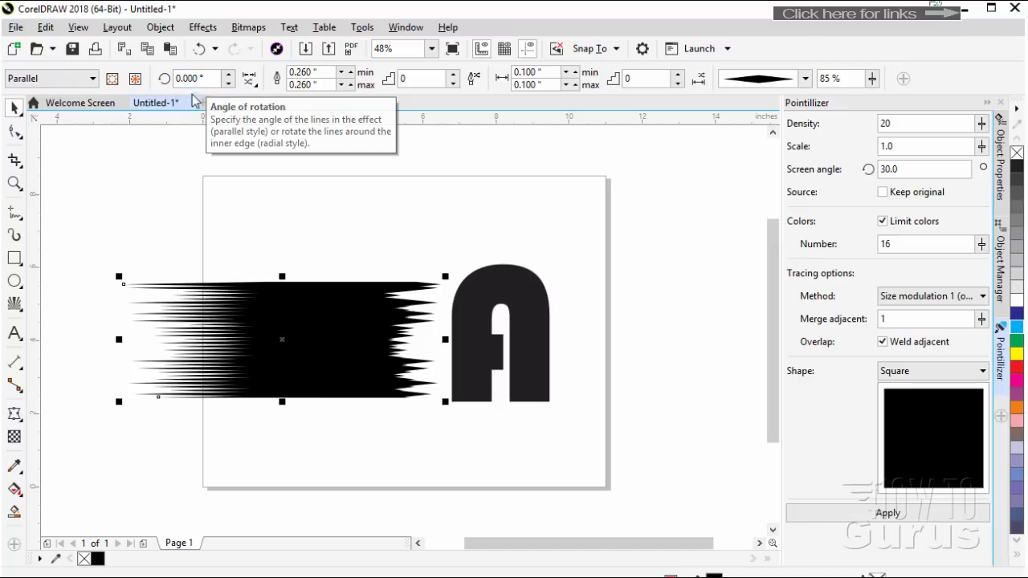
Compare the Impact lines with random start and end points on and off, leaving both options off
left_click(250, 79)
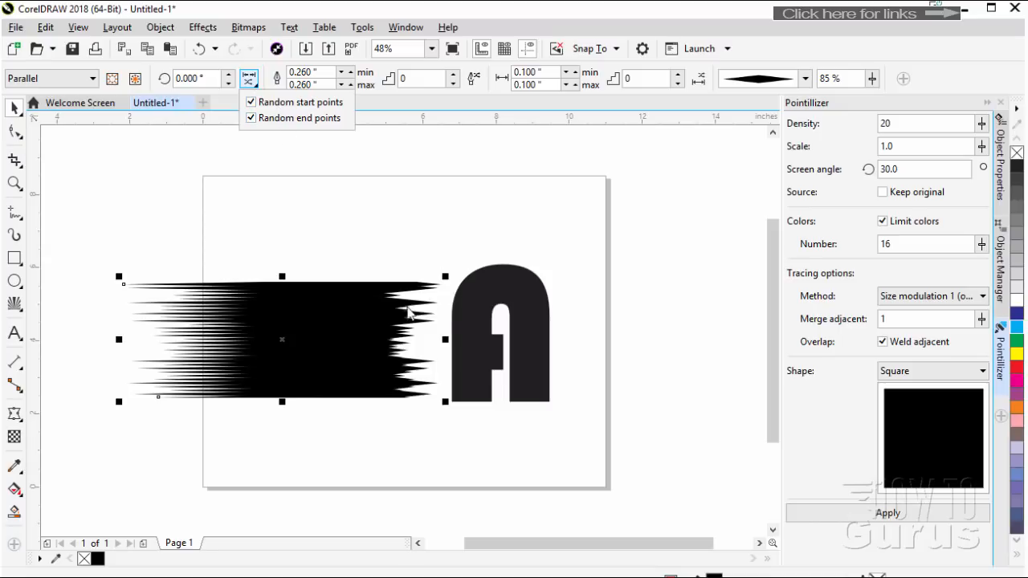
left_click(252, 103)
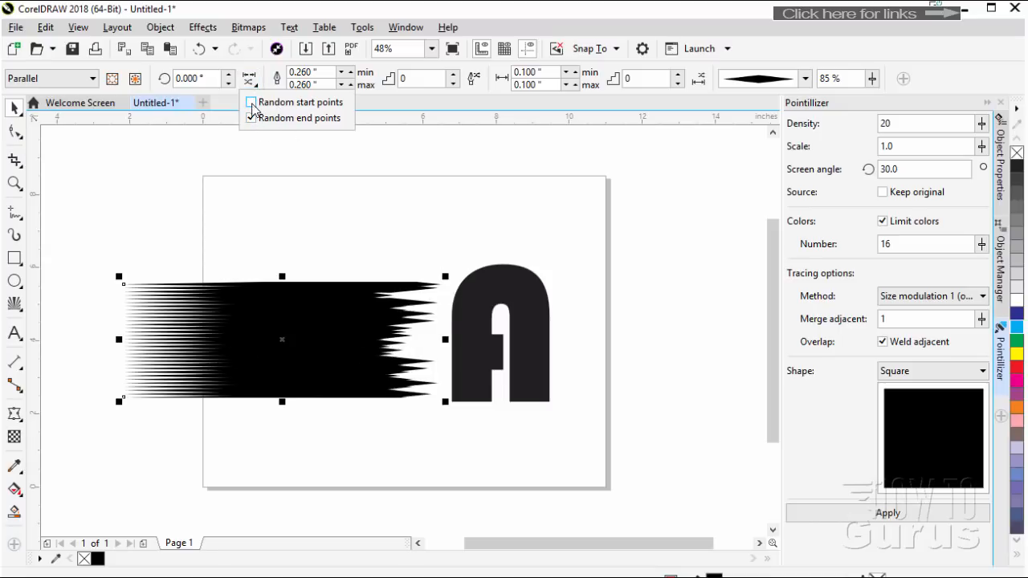
left_click(251, 118)
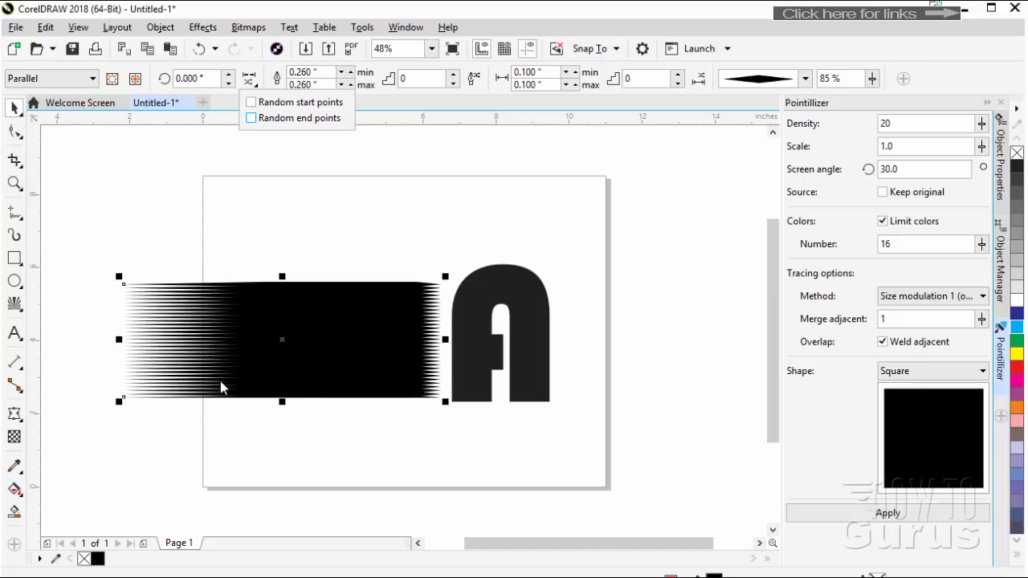
left_click(252, 103)
left_click(252, 118)
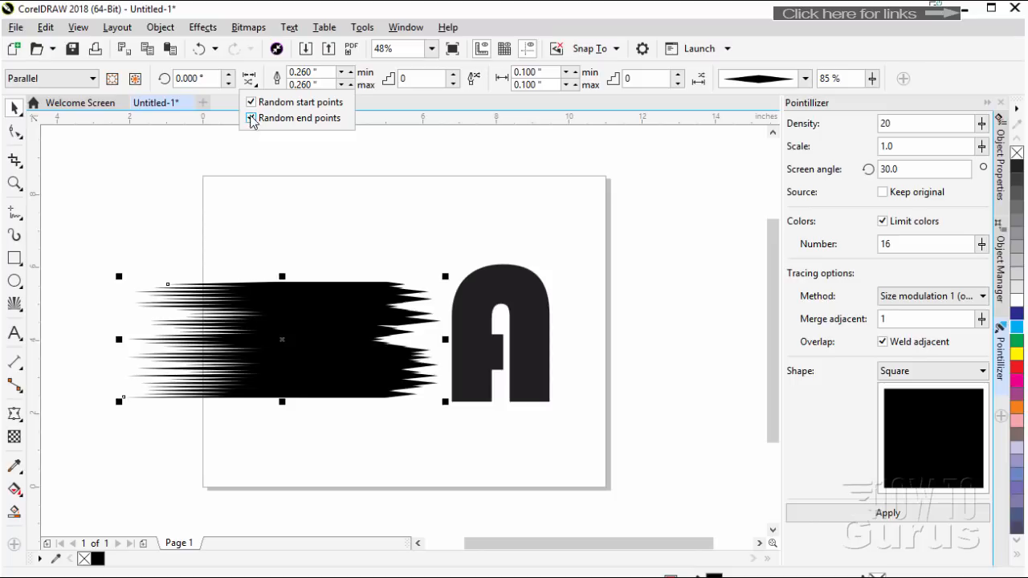
left_click(251, 118)
left_click(252, 103)
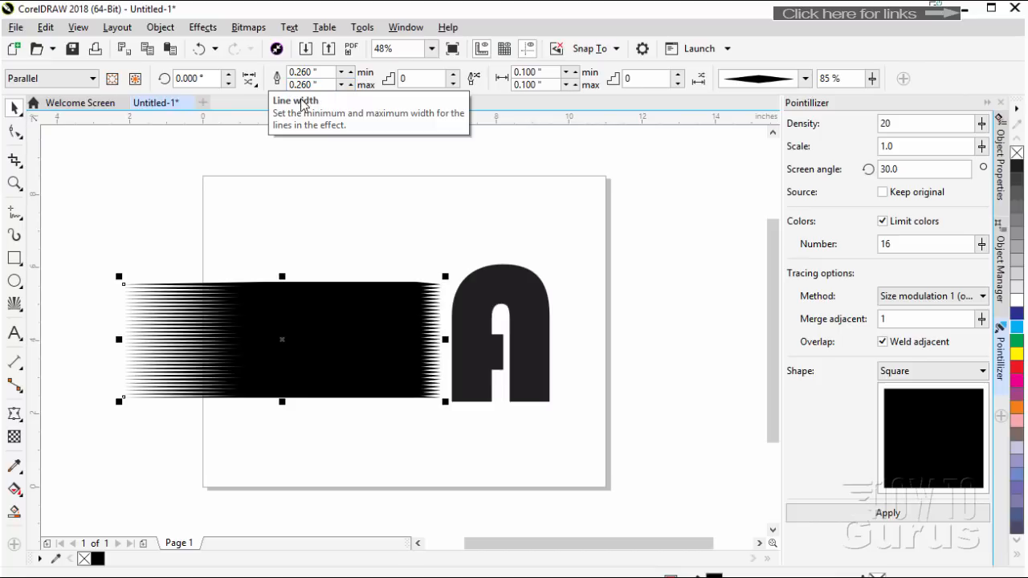
Try thicker Impact lines by raising the maximum line width to 0.300 inches
left_click(350, 85)
left_click(351, 85)
left_click(350, 86)
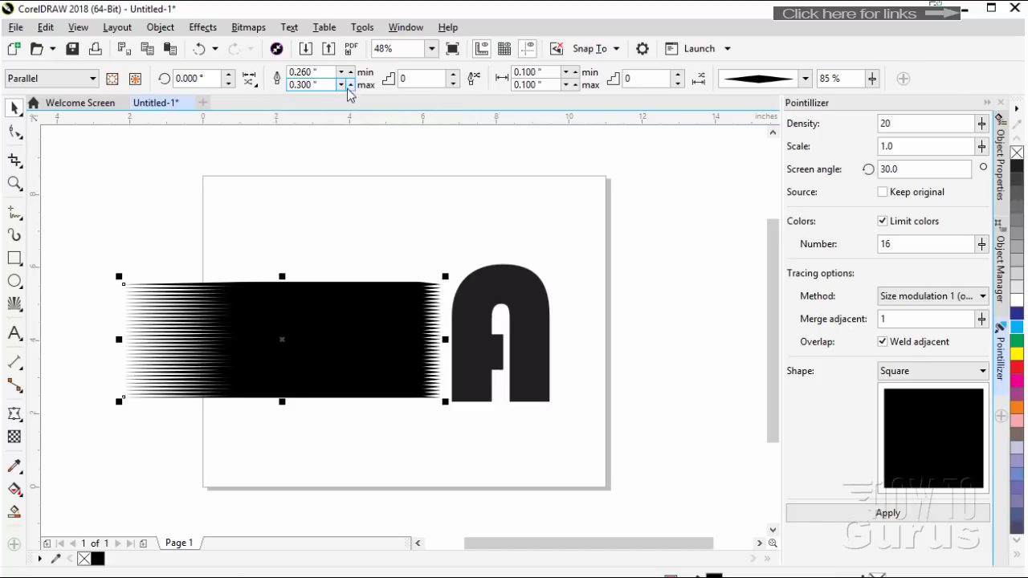
left_click(347, 88)
Reduce the minimum and maximum line width of the Impact effect to 0.040 inches
left_click(341, 86)
left_click(341, 86)
left_click(341, 86)
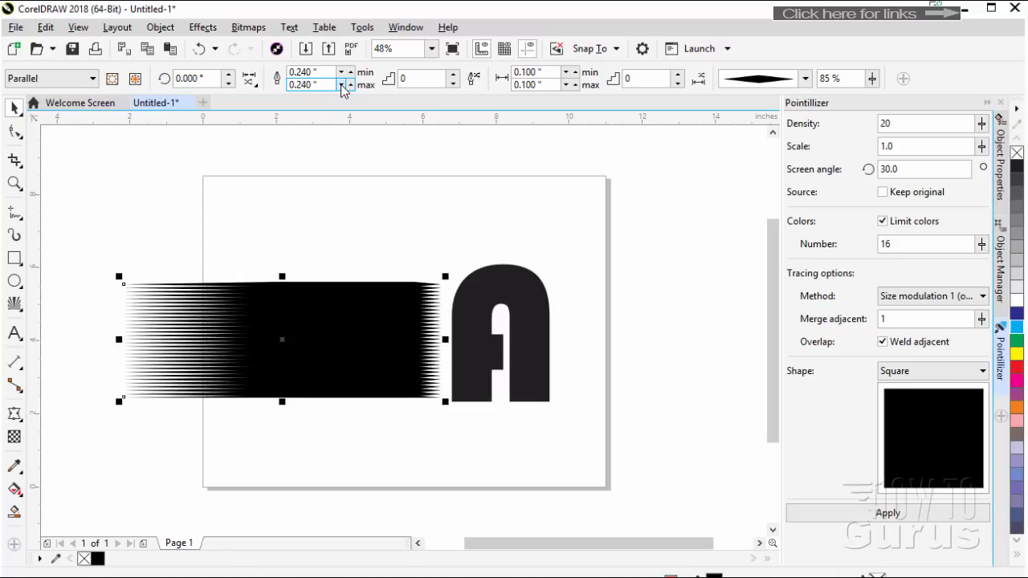
left_click(341, 86)
left_click(340, 86)
left_click(341, 86)
left_click(341, 86)
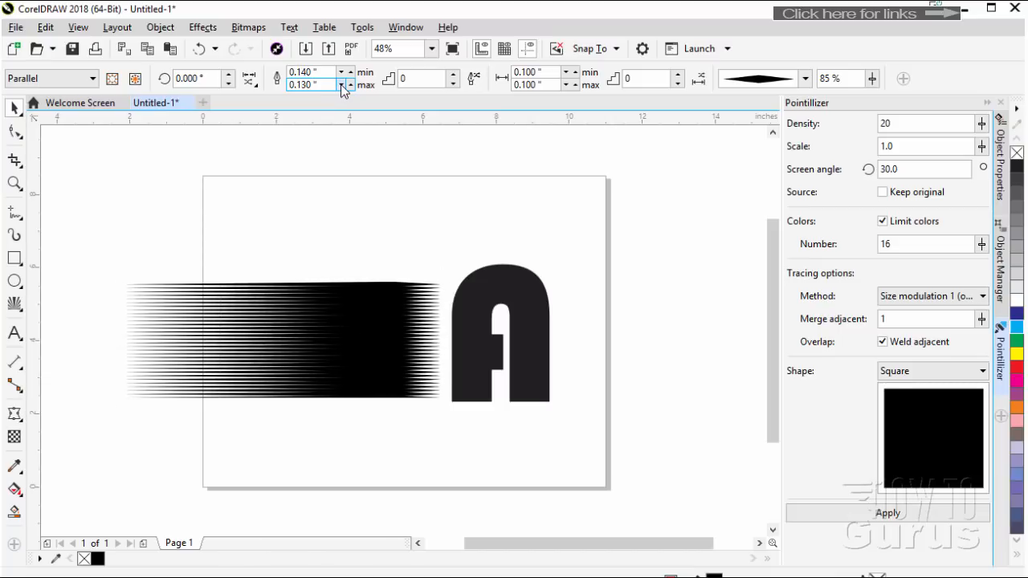
left_click(340, 86)
left_click(341, 86)
left_click(341, 86)
left_click(340, 86)
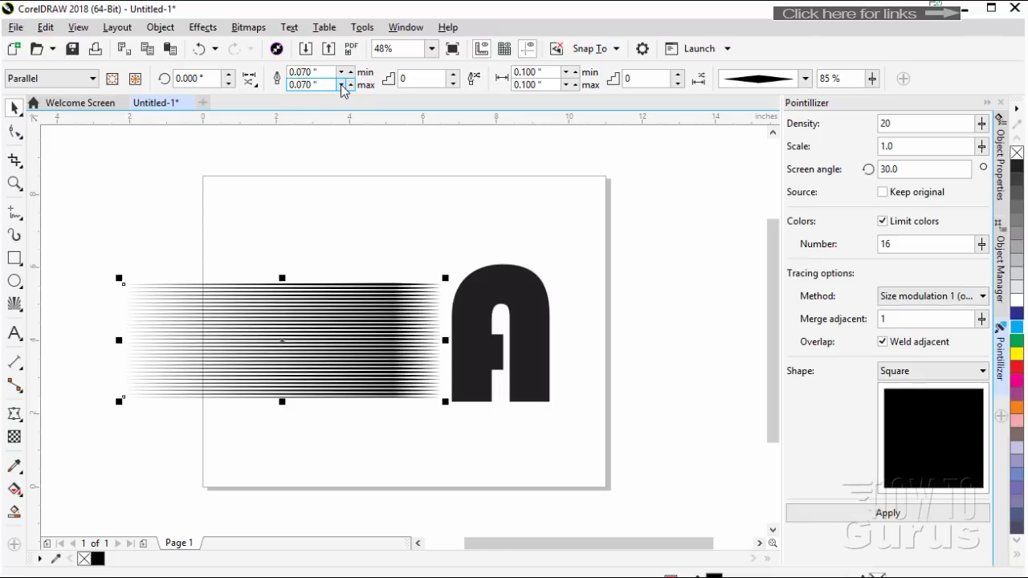
left_click(341, 86)
left_click(341, 86)
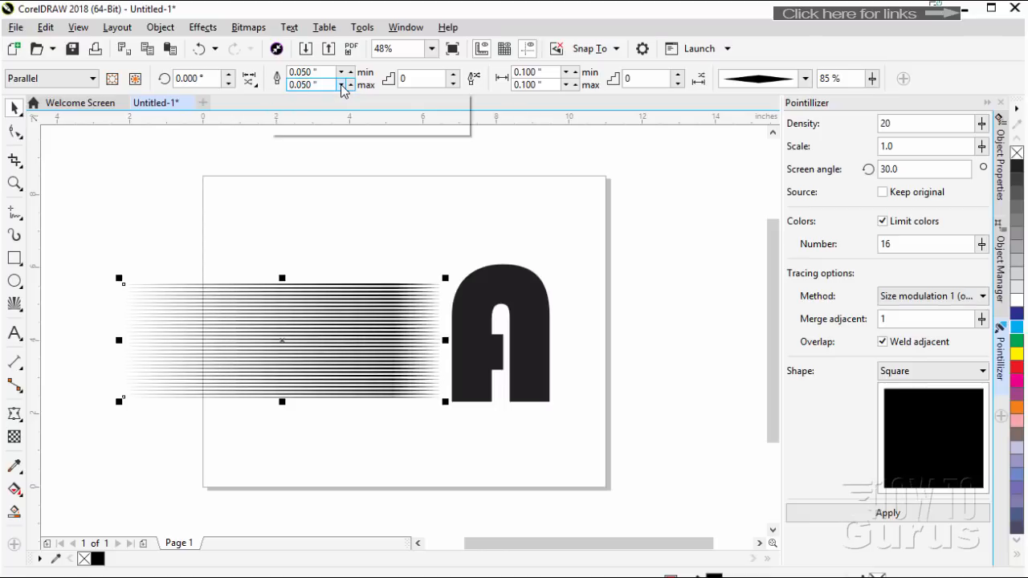
left_click(340, 86)
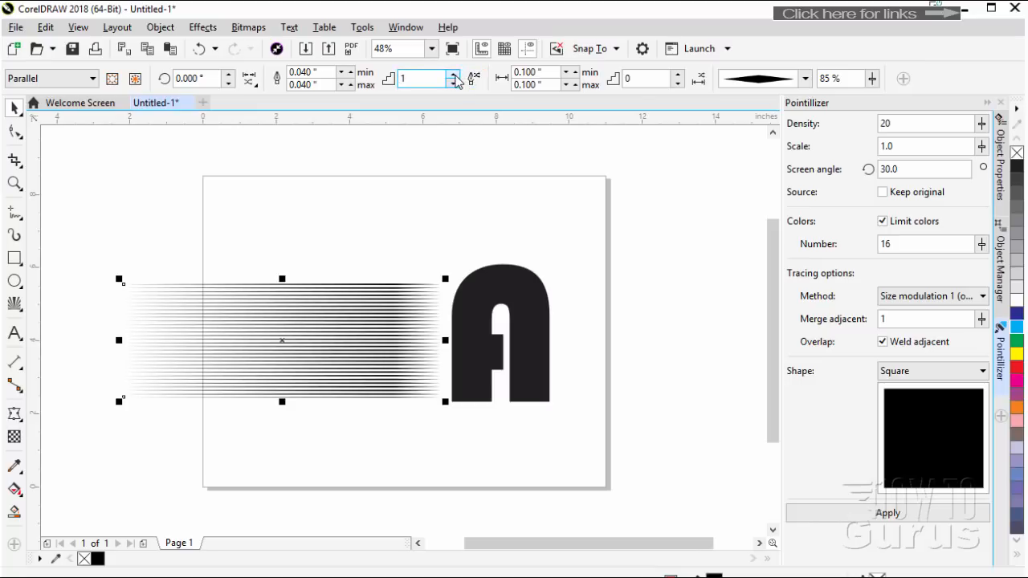
Set the Impact effect's width steps to 2 and its maximum line width to 0.050 inches
left_click(453, 75)
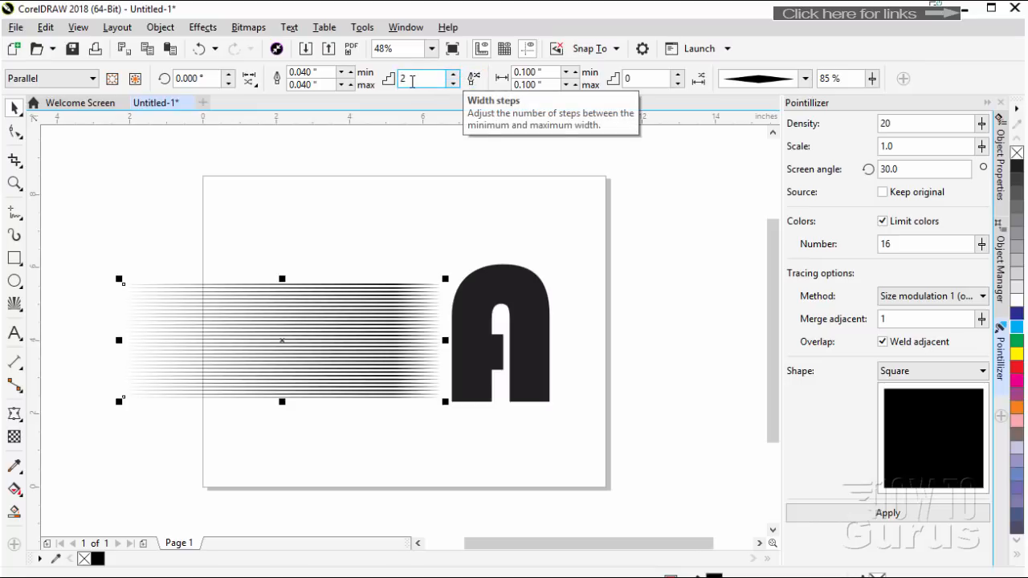
left_click(351, 76)
left_click(351, 76)
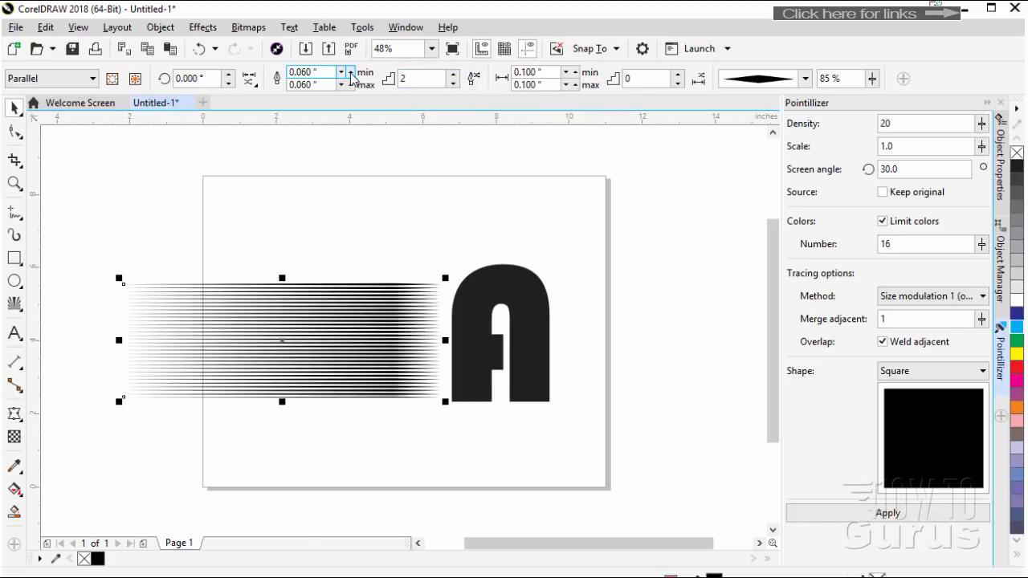
left_click(351, 77)
left_click(341, 85)
left_click(340, 85)
Try a minimum line width of 0.000 inches, and settle on a minimum of 0.020 inches
left_click(341, 72)
left_click(341, 72)
left_click(343, 73)
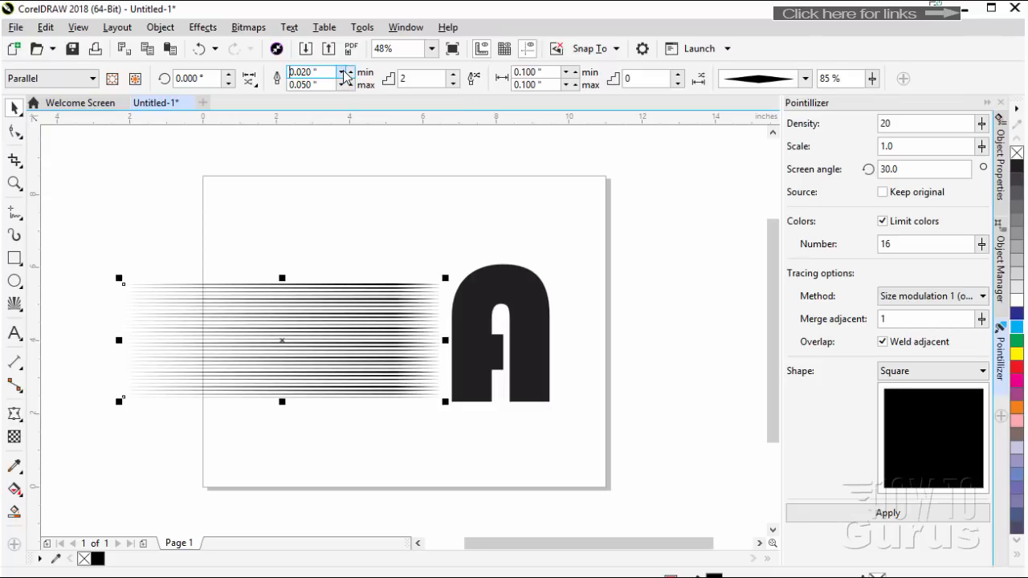
left_click(342, 72)
left_click(343, 72)
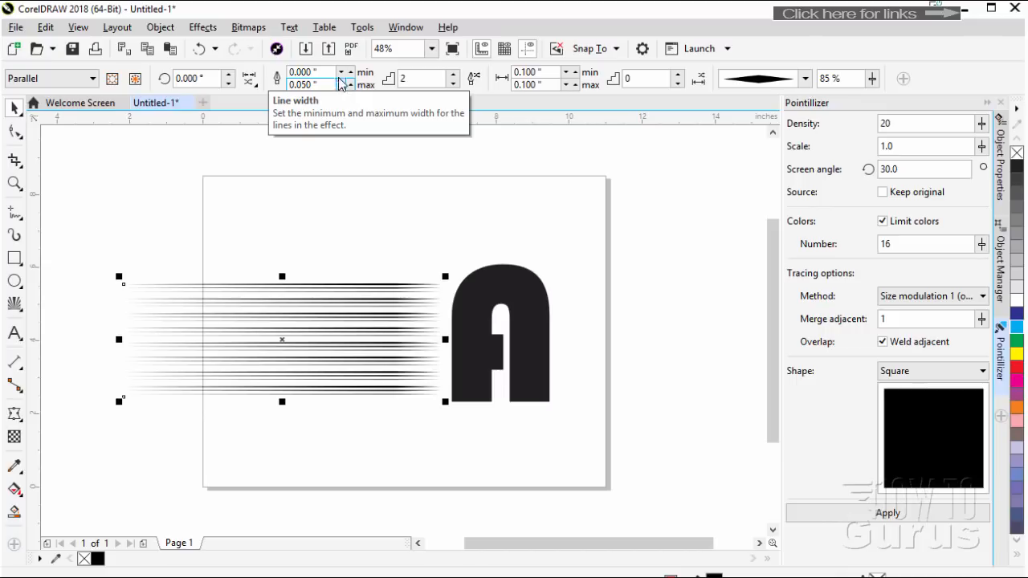
left_click(350, 73)
left_click(350, 73)
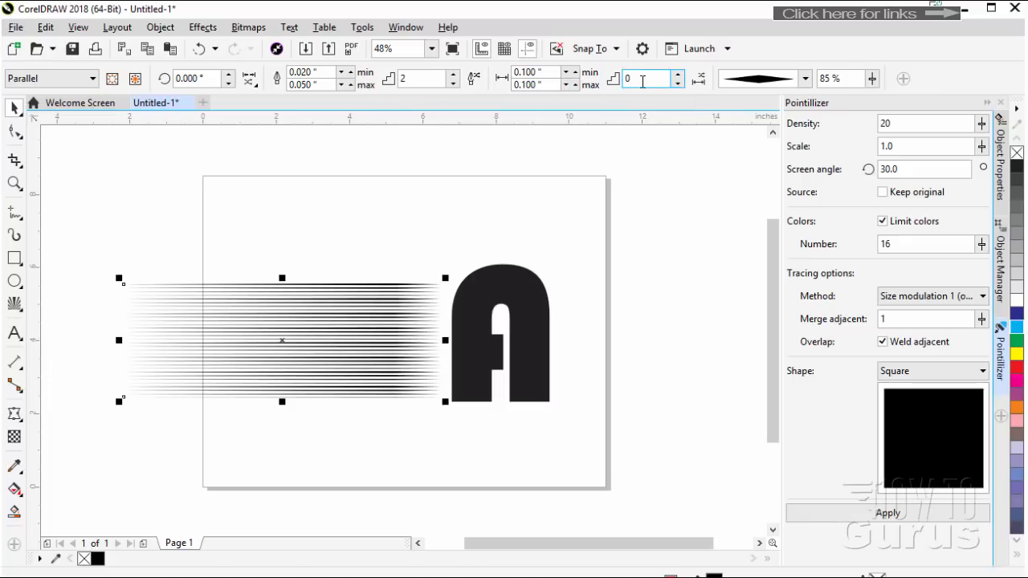
Set the spacing steps to 3 and try each line style, ending with the wedge that tapers only at the far end
left_click(678, 74)
left_click(678, 74)
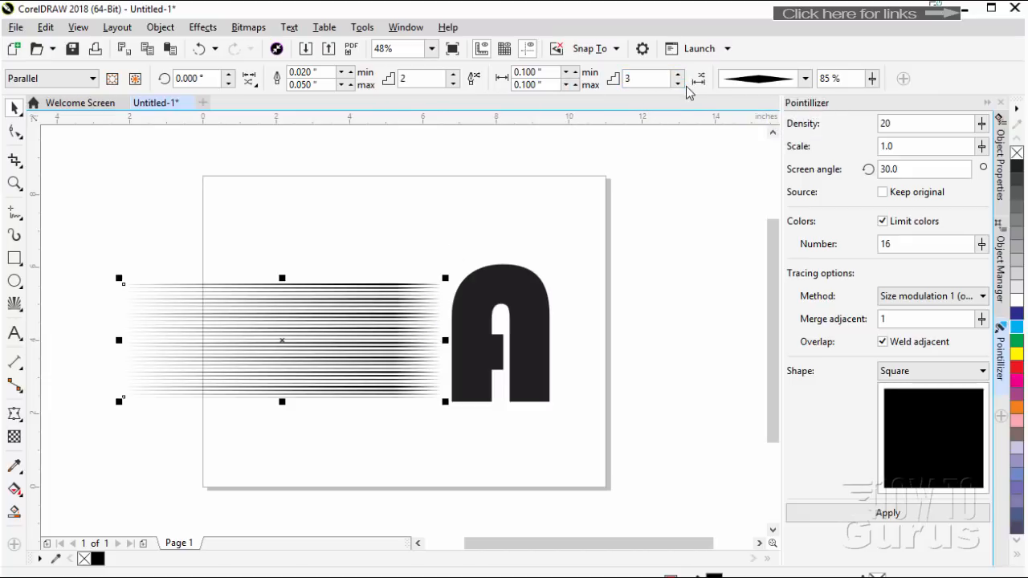
left_click(803, 79)
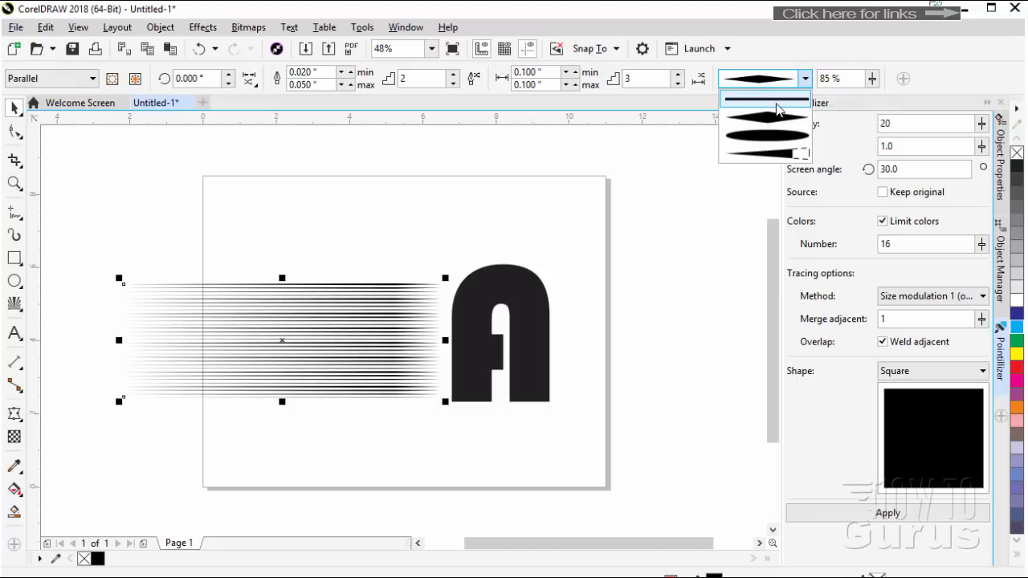
left_click(776, 104)
left_click(805, 79)
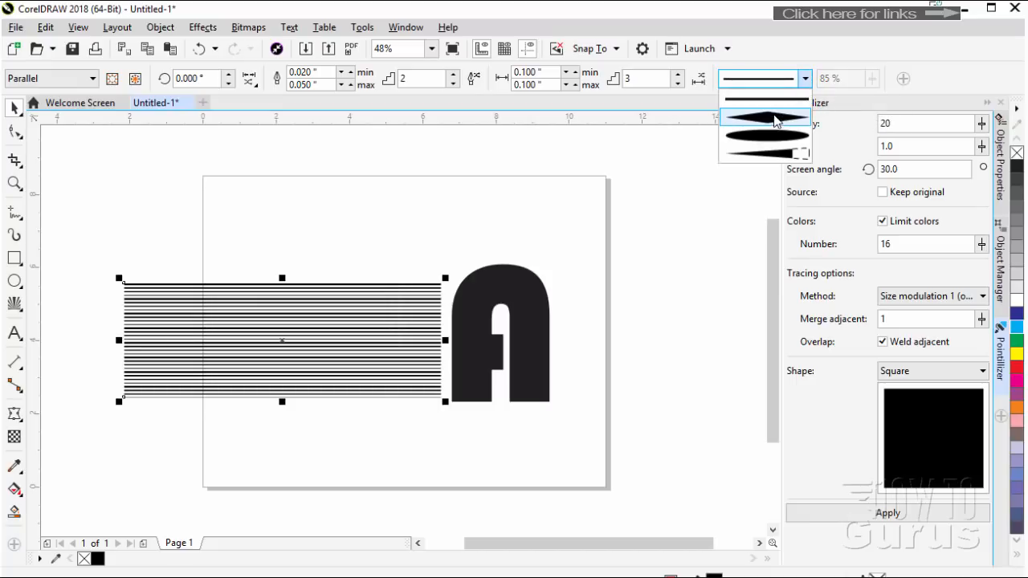
left_click(776, 124)
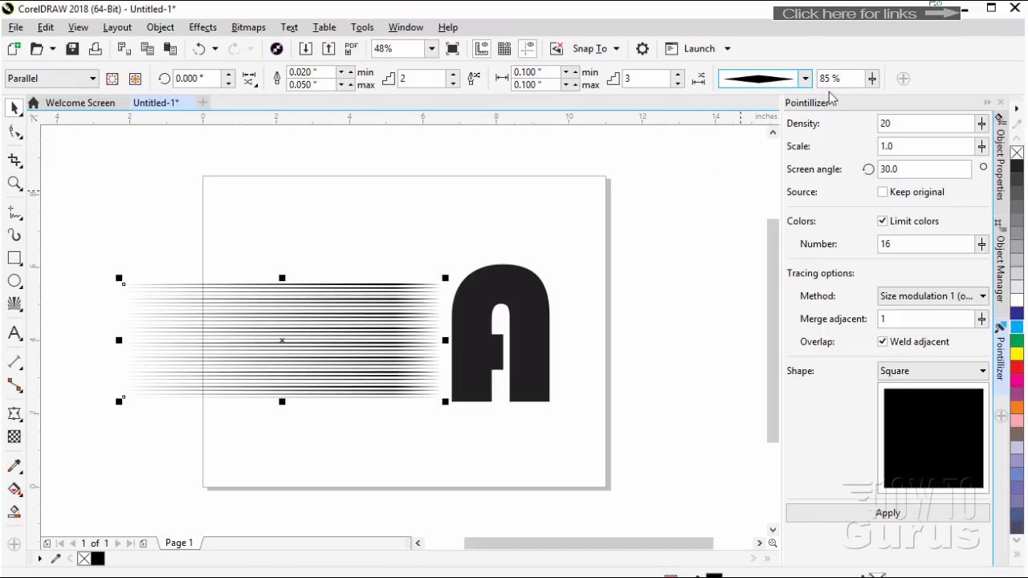
left_click(805, 79)
left_click(769, 138)
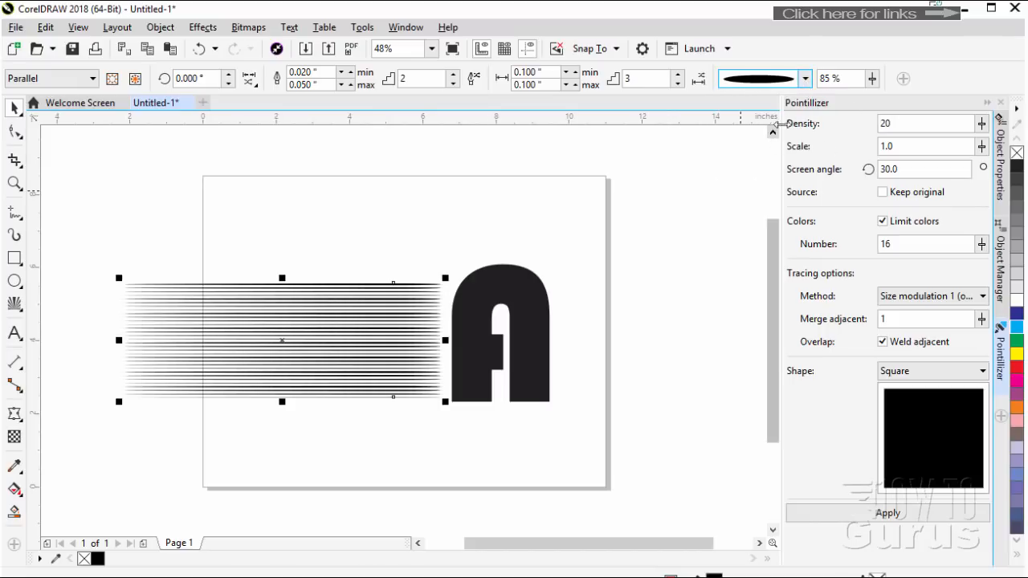
left_click(805, 79)
left_click(767, 153)
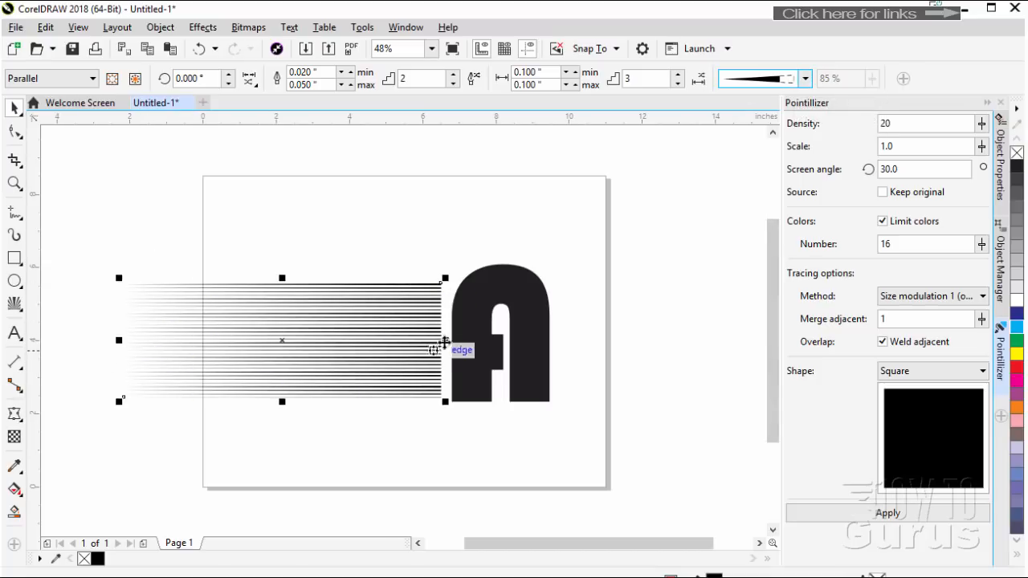
Move the Impact lines about 1 inch to the right over the letter A and bring the A to the front of the page
left_click_drag(321, 339, 357, 339)
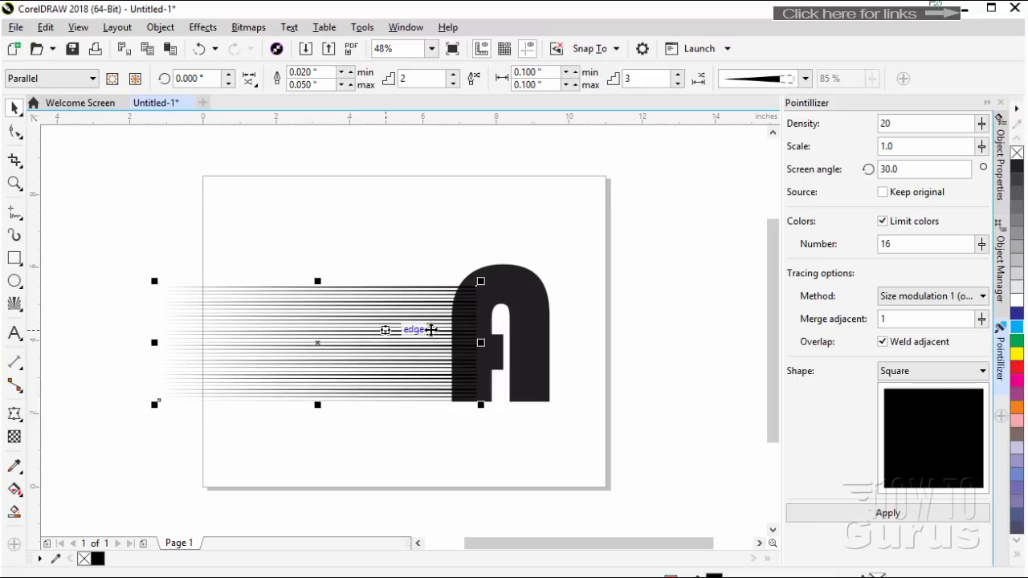
left_click(523, 343)
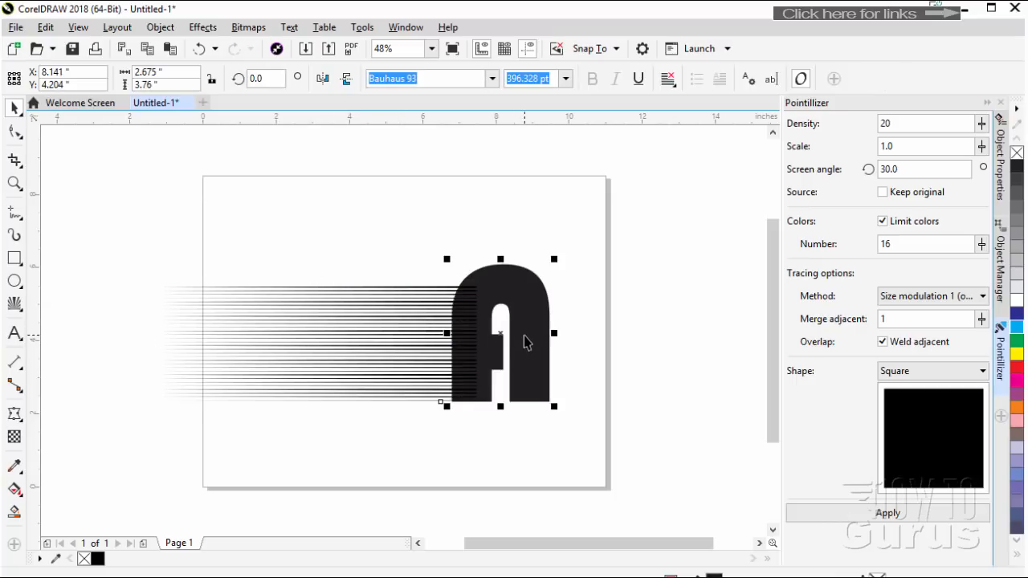
right_click(524, 336)
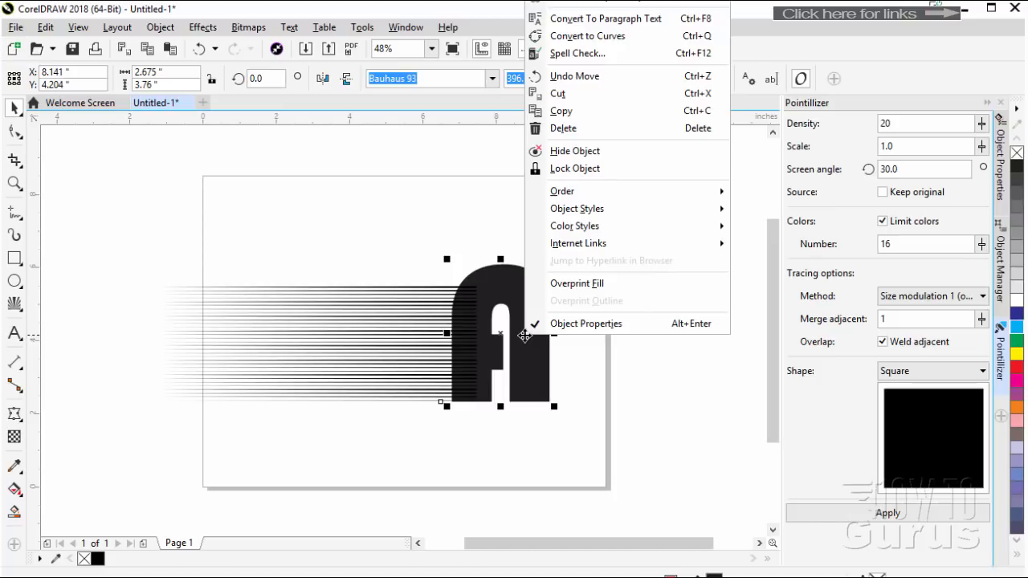
mouse_move(575, 193)
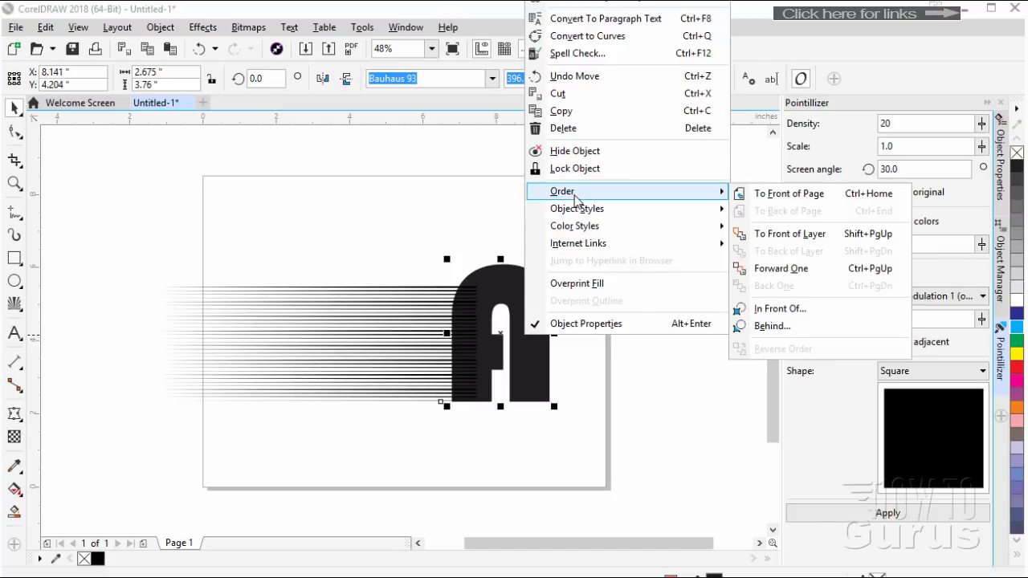
left_click(773, 198)
left_click(637, 330)
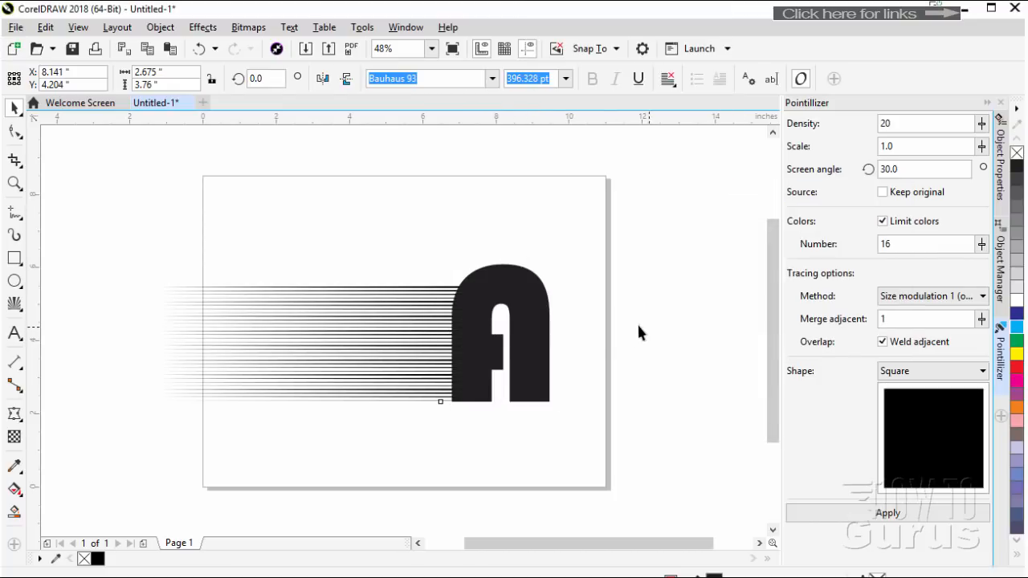
Stretch the Impact lines upward so their height roughly matches the letter A, and deselect them
left_click(387, 331)
left_click_drag(317, 280, 318, 261)
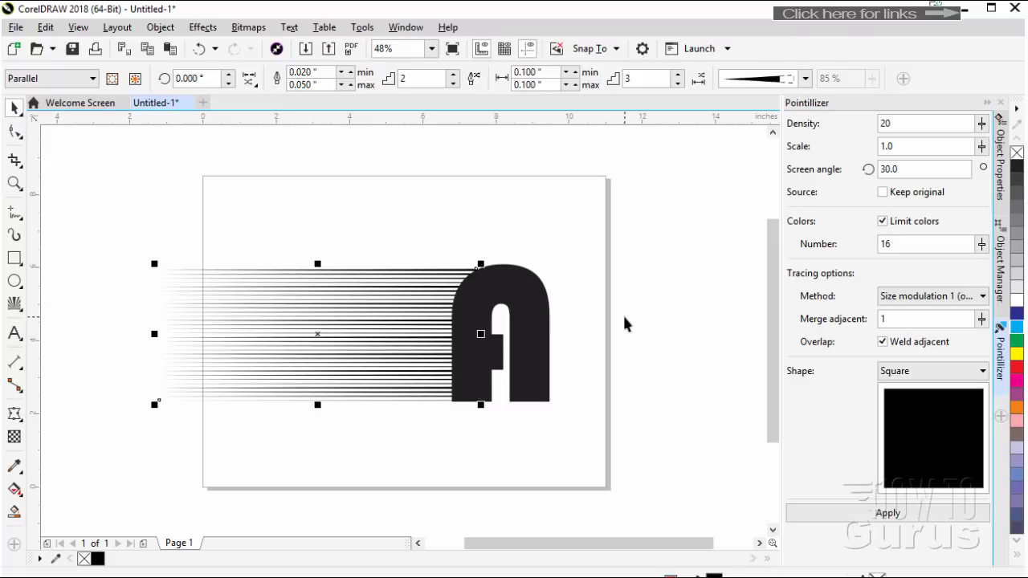
left_click(581, 323)
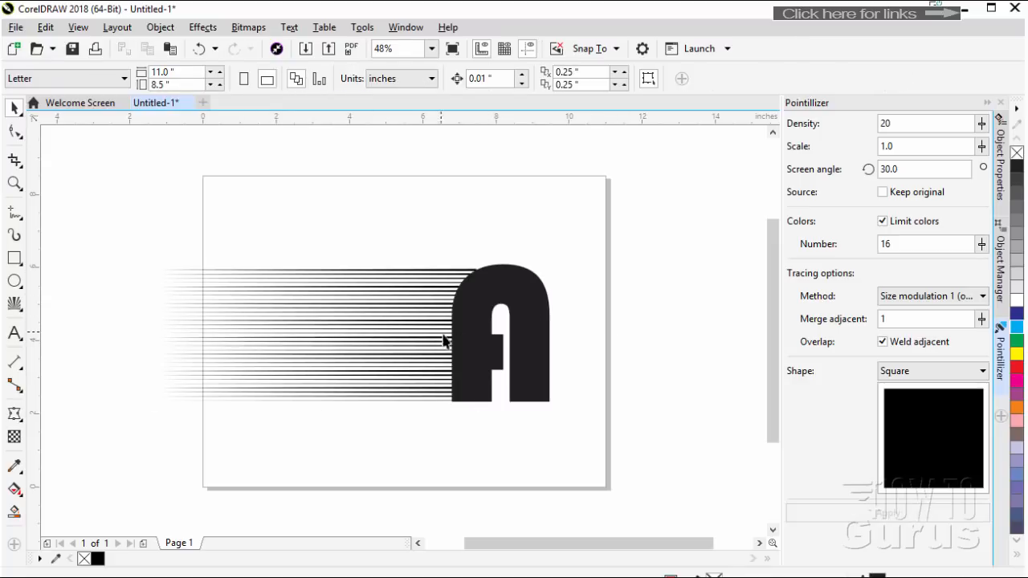
left_click(359, 328)
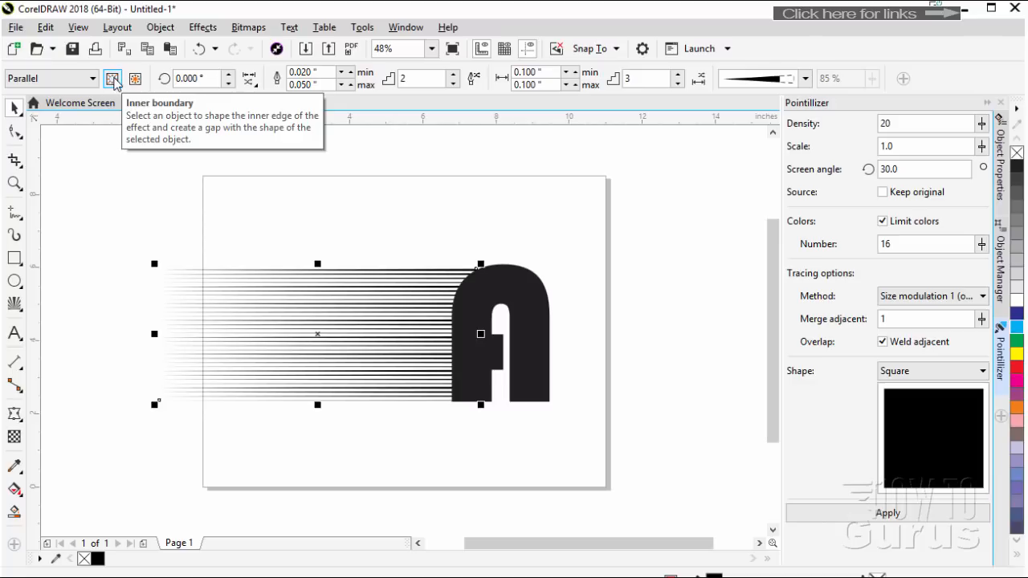
left_click(114, 81)
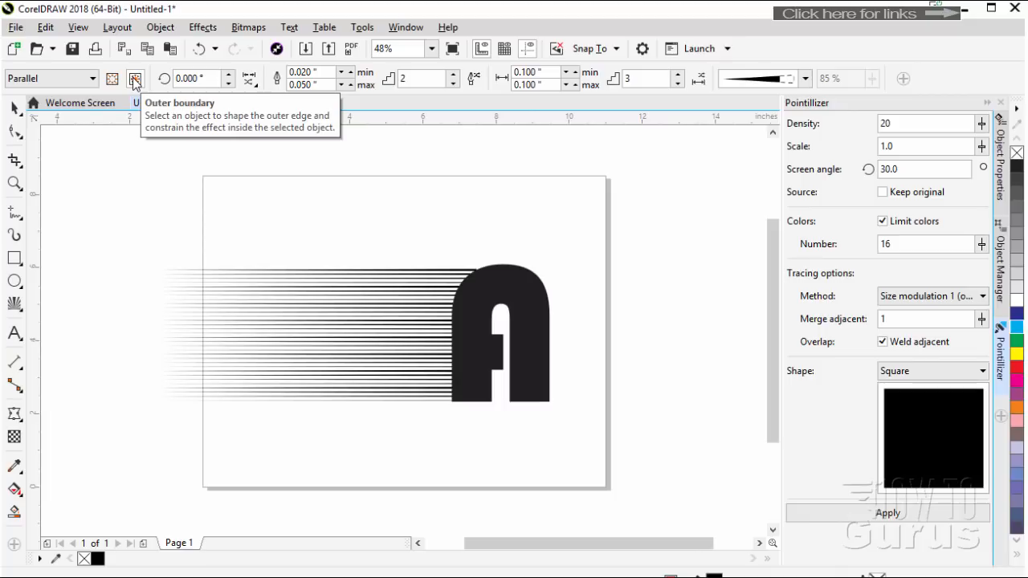
left_click(134, 80)
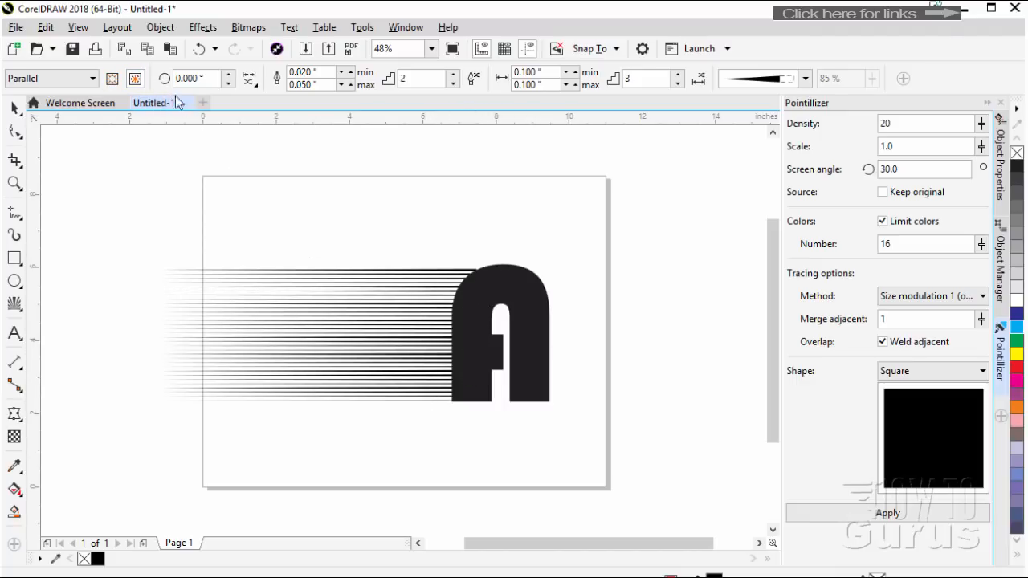
left_click(113, 80)
left_click(14, 109)
Show the object properties of the letter A, and collapse the docker to widen the drawing area
left_click(487, 292)
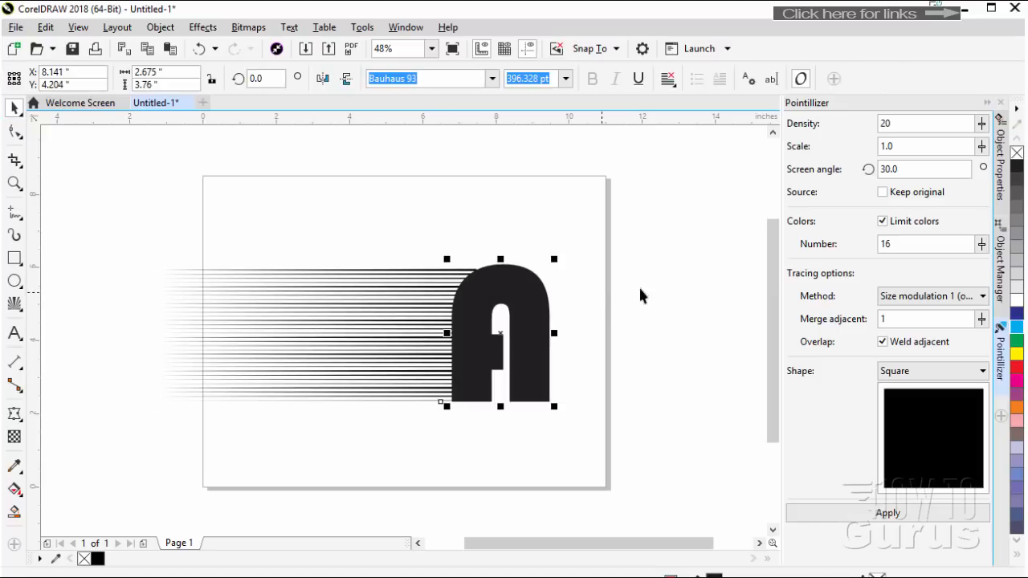
left_click(1003, 183)
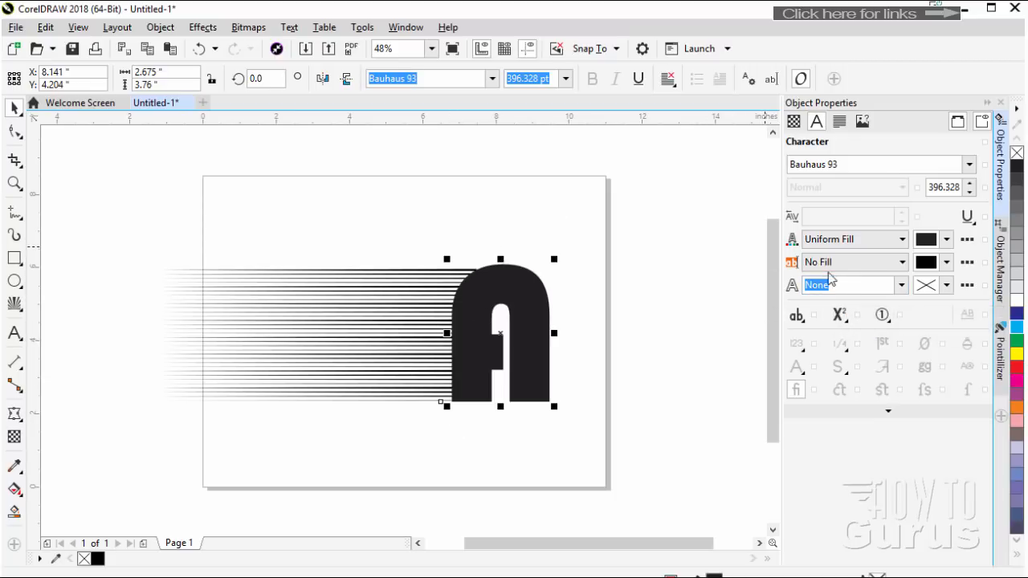
left_click(987, 105)
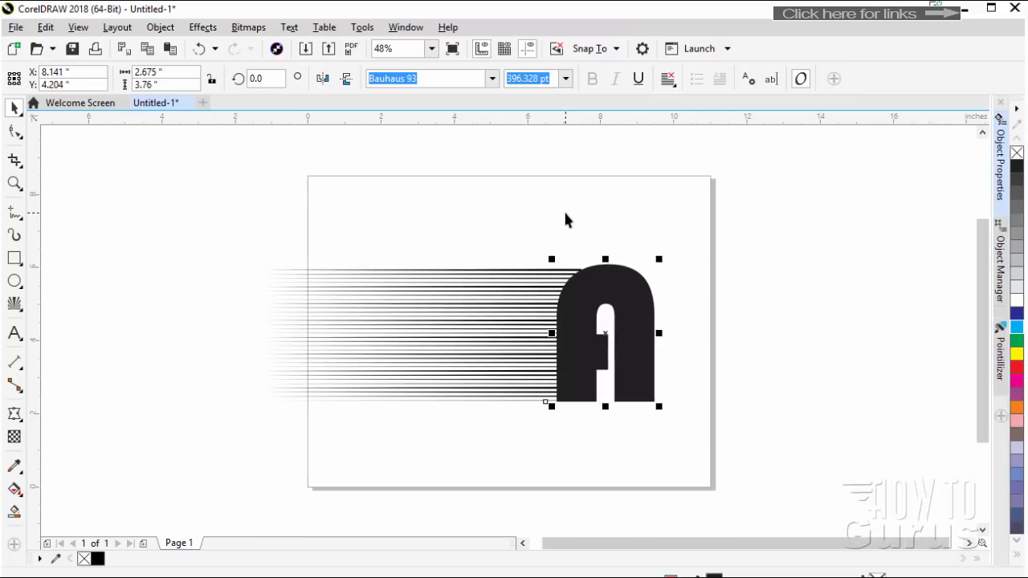
Change the line style of the parallel Impact lines behind the A to the diamond shape that tapers at both ends
double_click(421, 329)
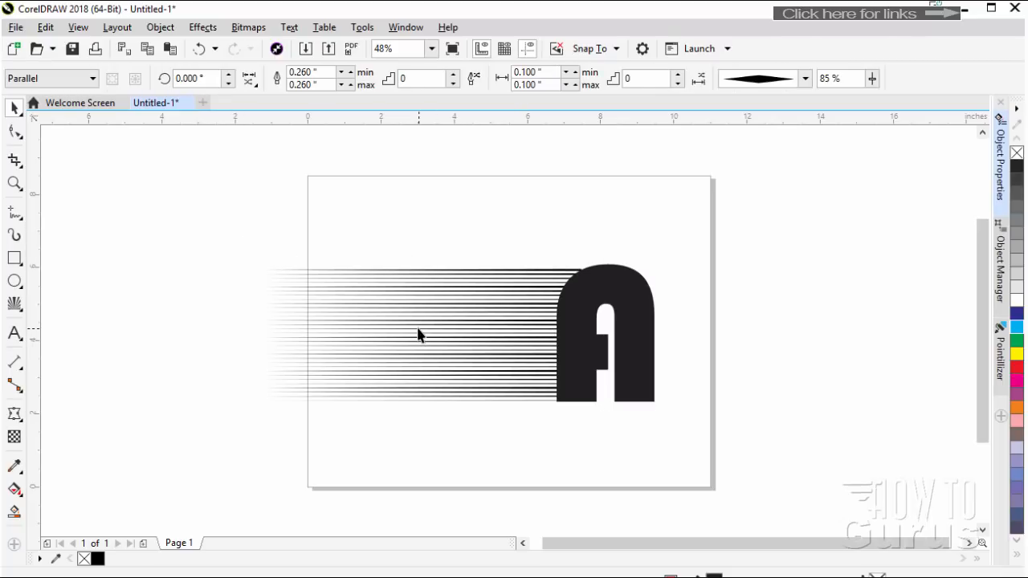
left_click(383, 324)
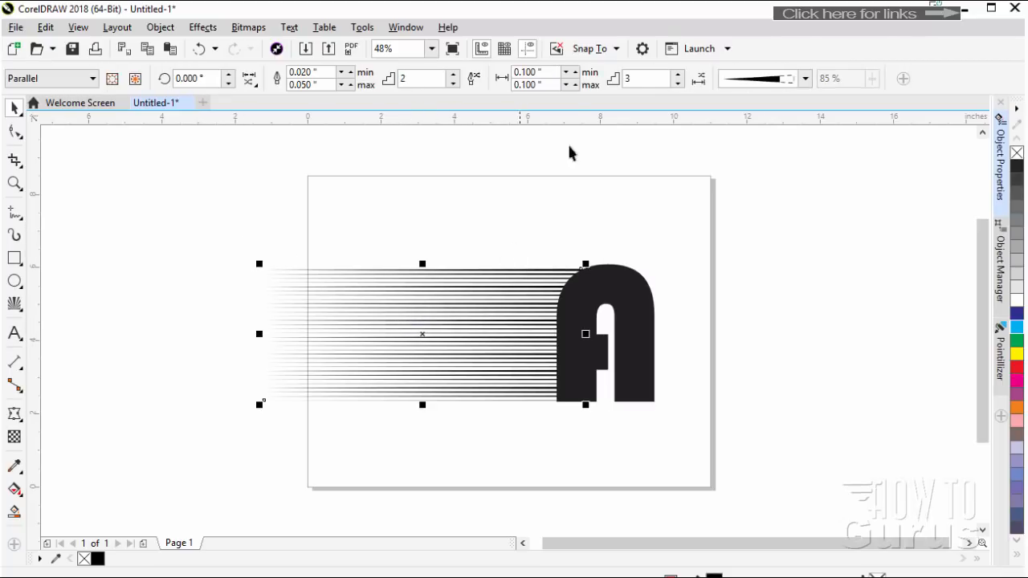
left_click(804, 77)
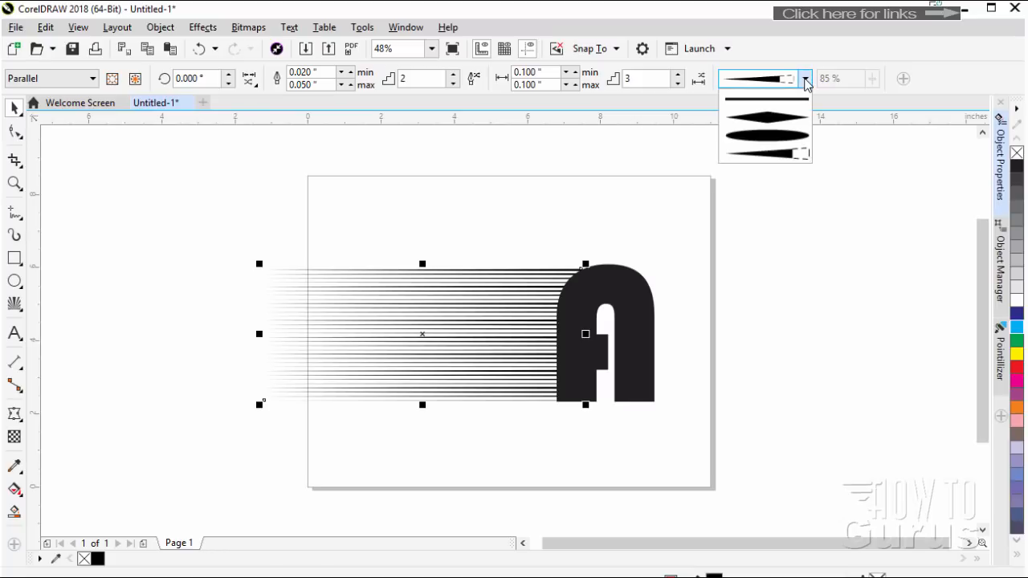
left_click(761, 118)
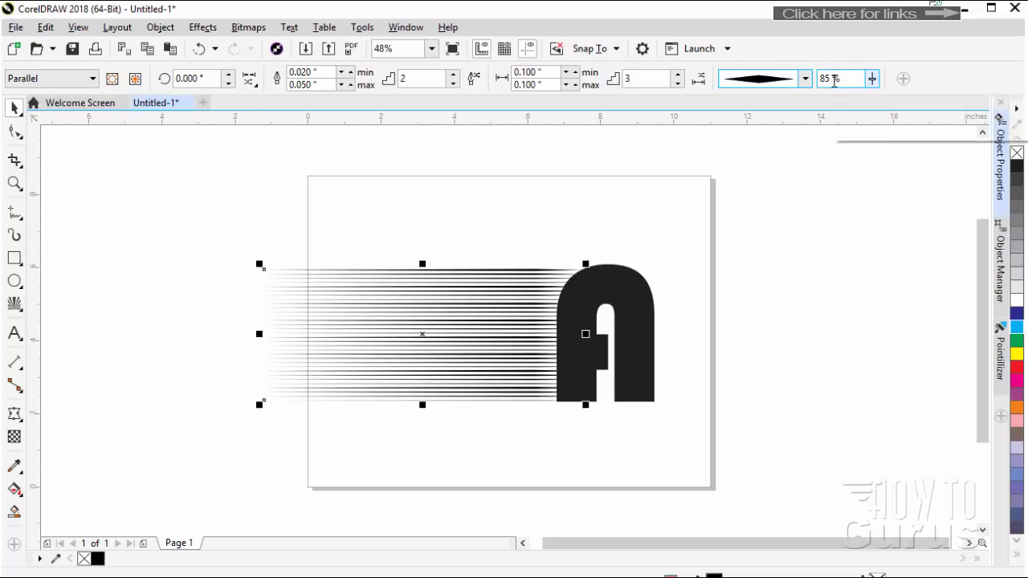
Try a widest point of 29% along the parallel Impact lines, and settle on 78%
left_click(871, 79)
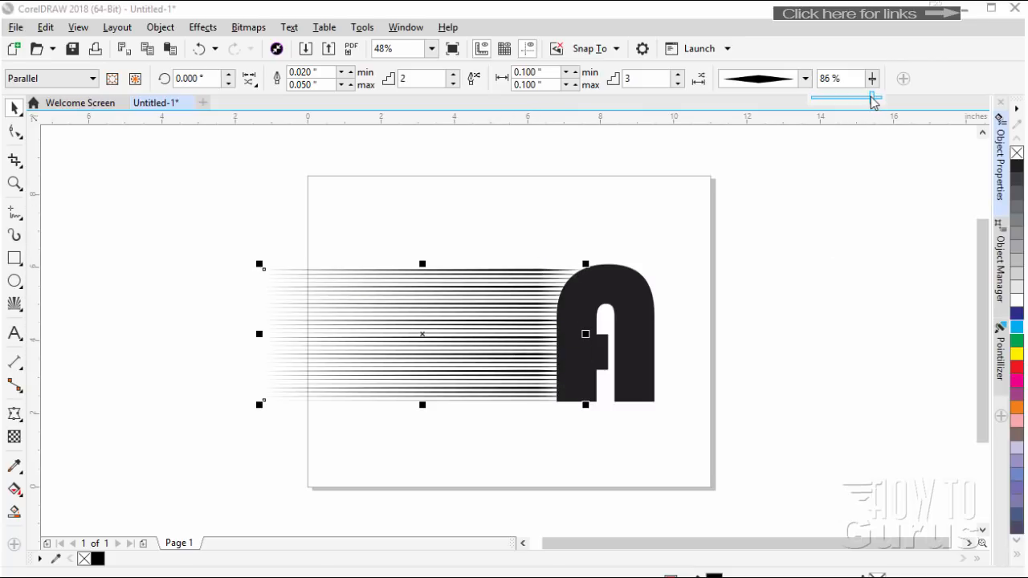
left_click_drag(873, 102, 832, 99)
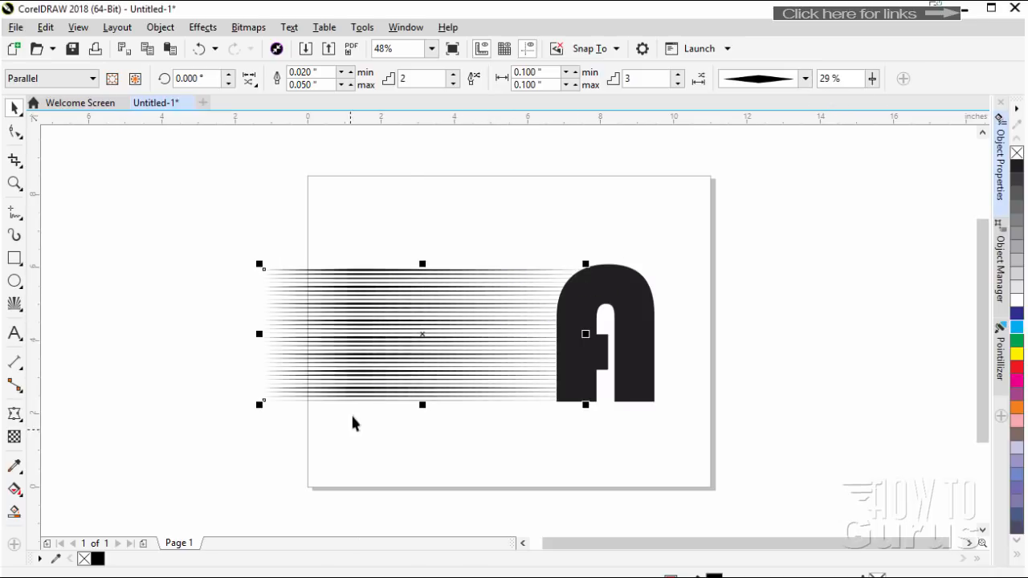
left_click(831, 77)
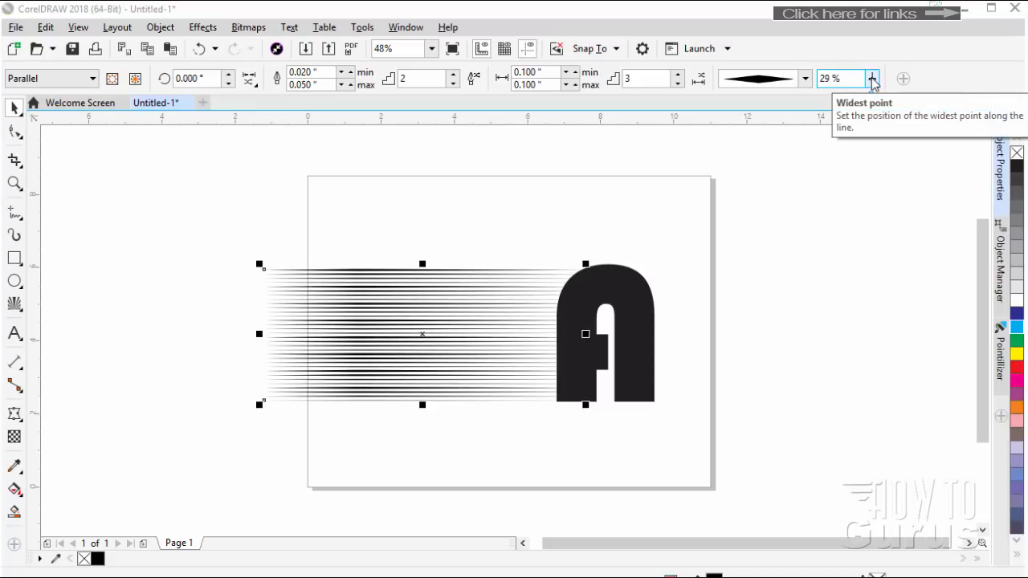
left_click(773, 79)
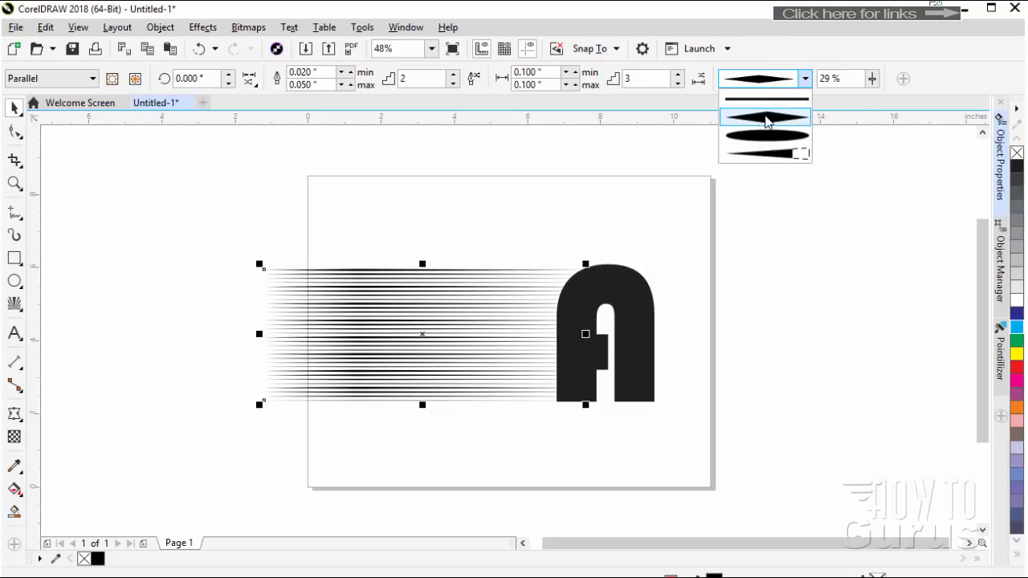
left_click(795, 81)
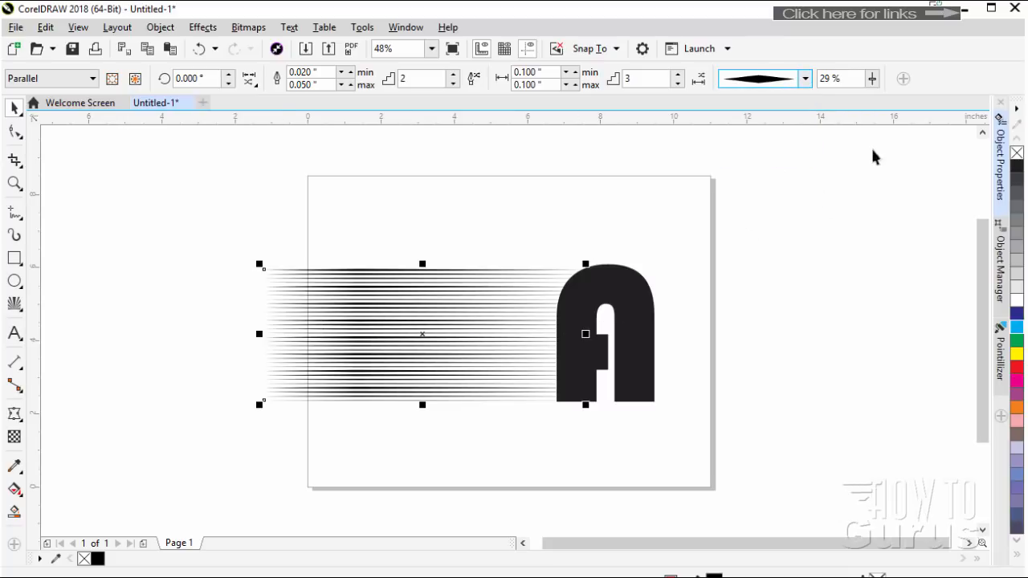
left_click(872, 78)
left_click_drag(878, 98, 914, 99)
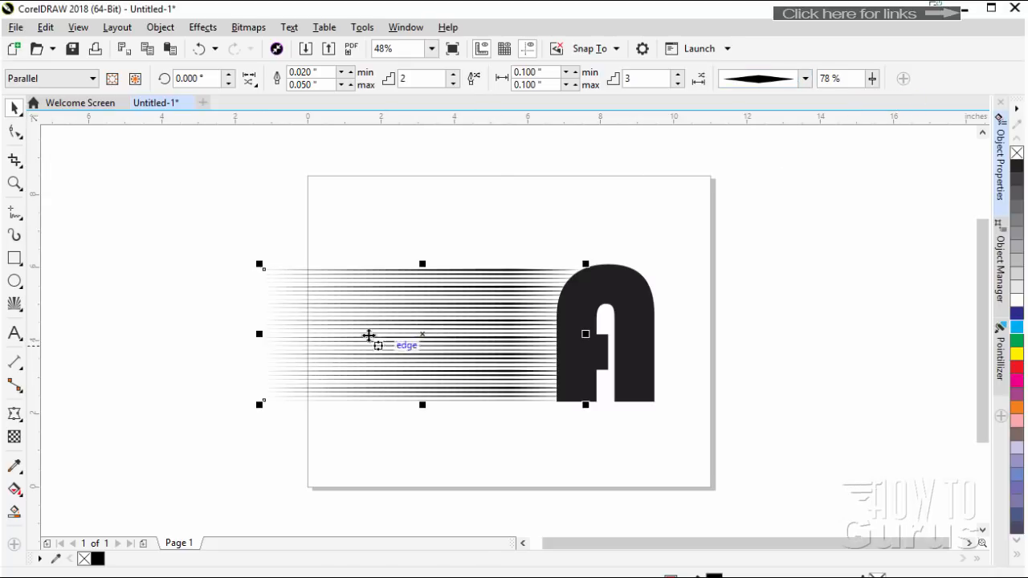
Delete the parallel Impact lines and center the letter A on the page
left_click(353, 306)
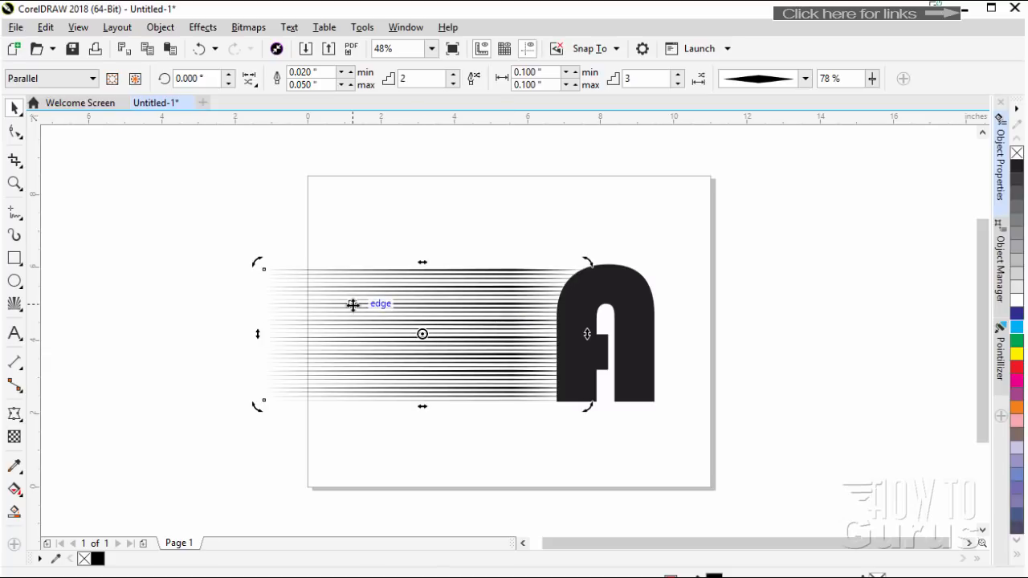
key("Delete")
left_click(586, 341)
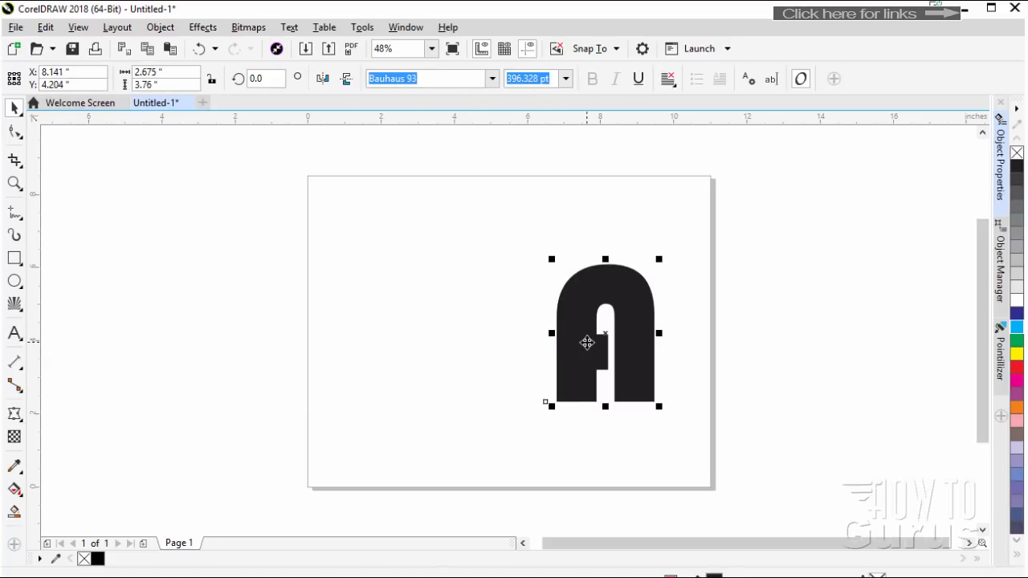
left_click_drag(586, 341, 498, 339)
key("p")
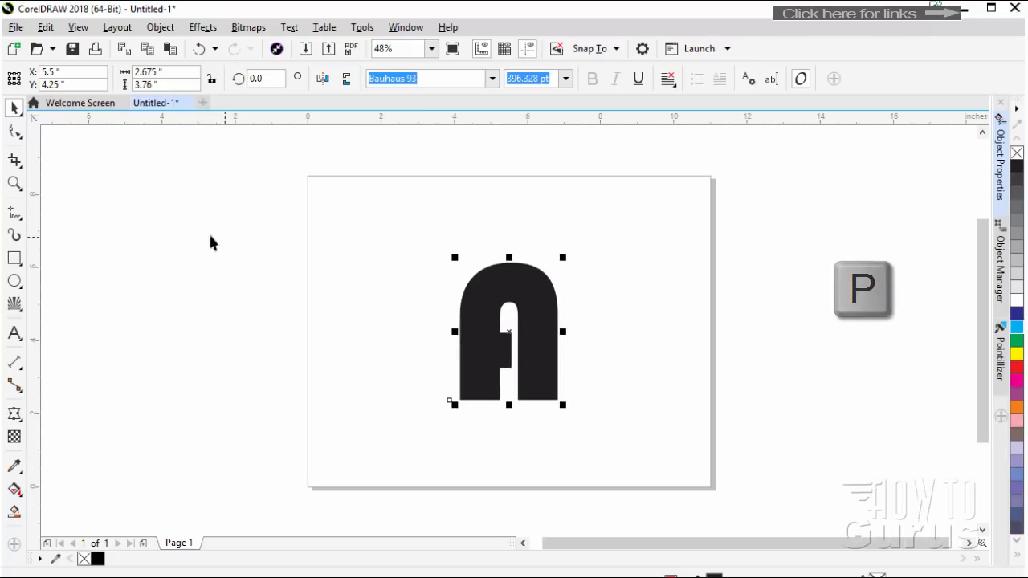
Draw a Radial Impact effect outward from the center of the letter A, reaching nearly to the page's upper and lower edges
left_click(13, 306)
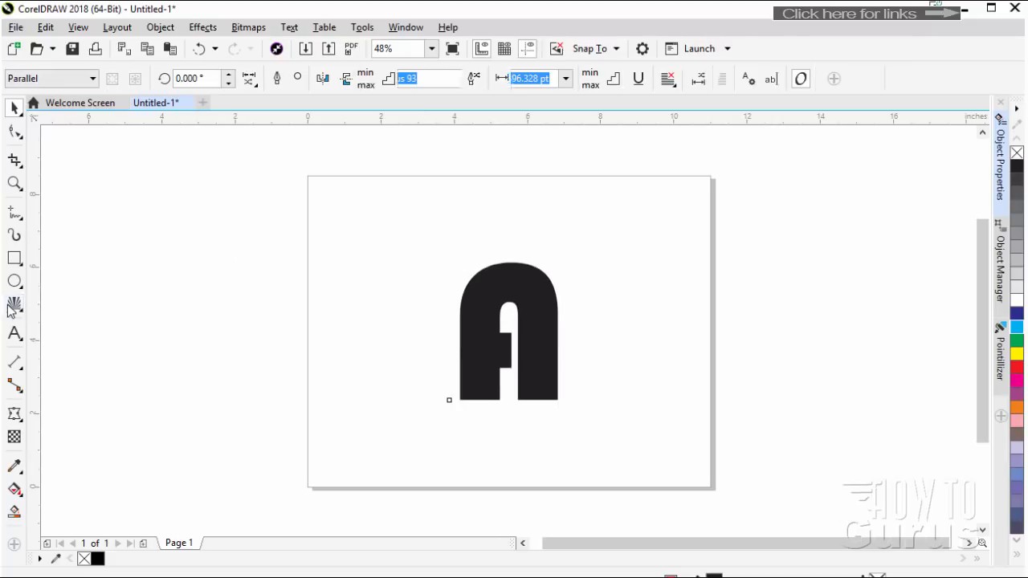
left_click(13, 307)
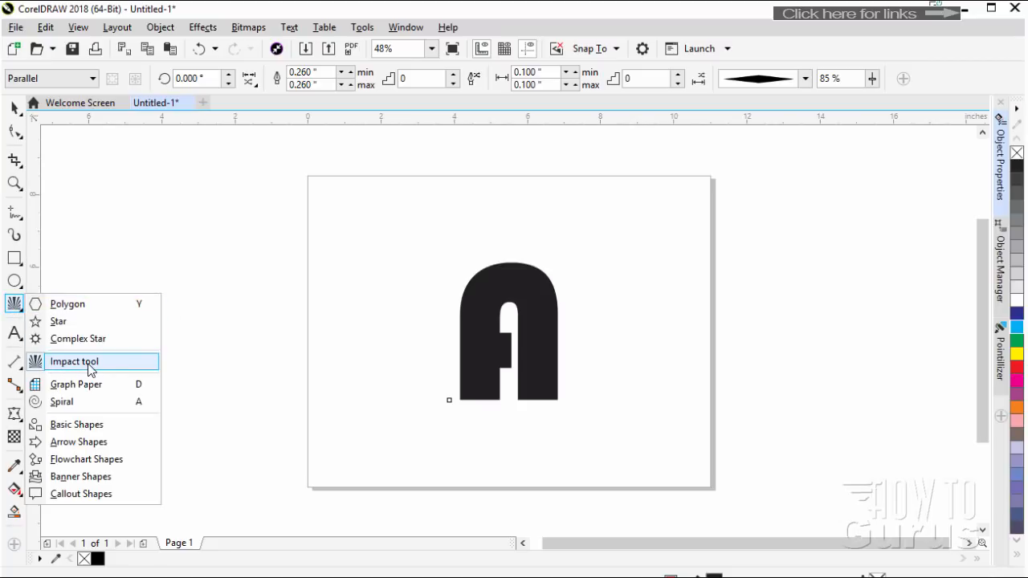
left_click(92, 79)
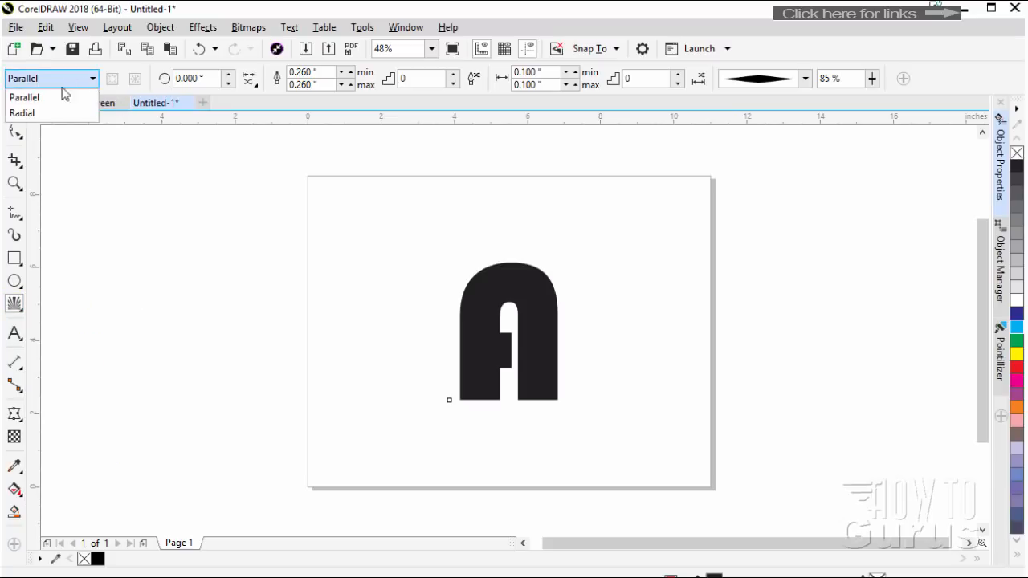
left_click(24, 113)
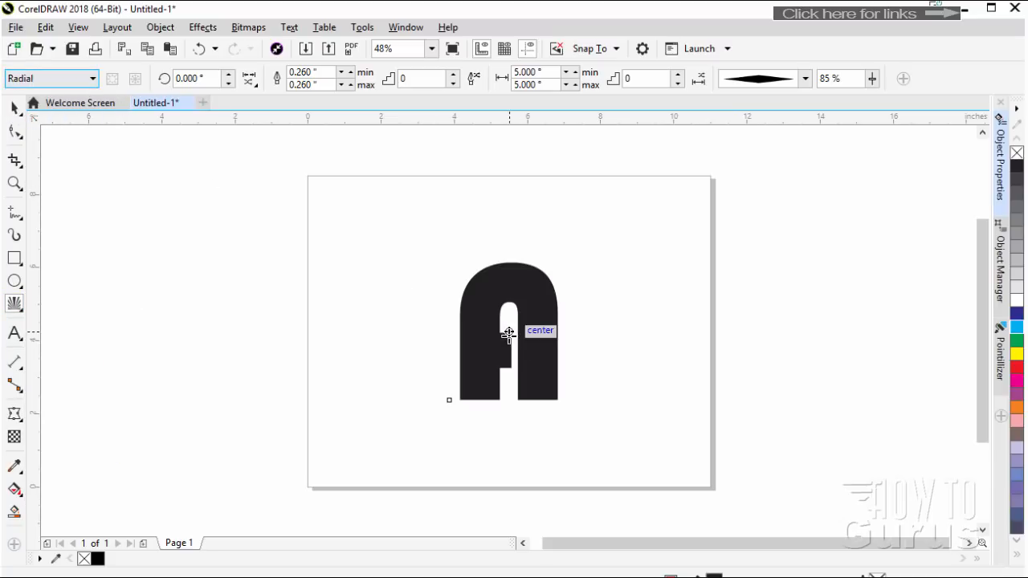
left_click_drag(510, 332, 619, 422)
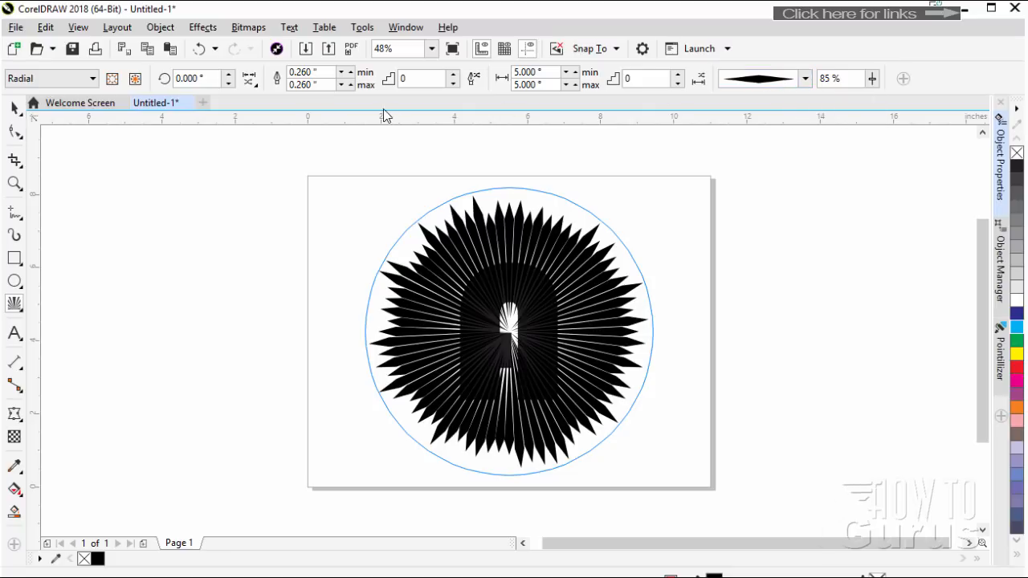
Reduce the minimum and maximum line width of the radial Impact lines to 0.060 inches
left_click(341, 84)
left_click(340, 84)
left_click(341, 84)
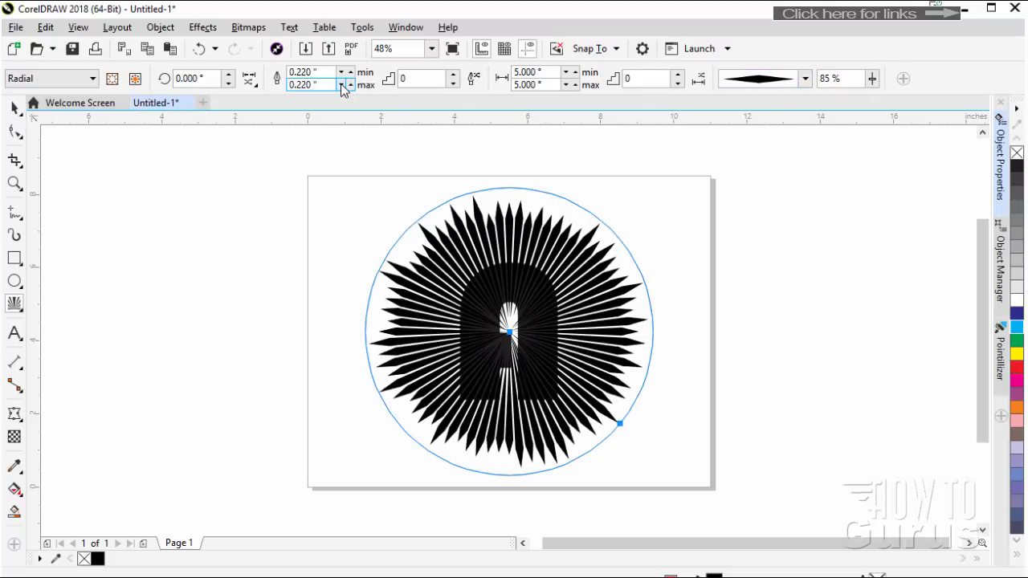
left_click(340, 83)
left_click(340, 84)
left_click(340, 84)
left_click(340, 84)
left_click(340, 83)
left_click(340, 83)
left_click(340, 84)
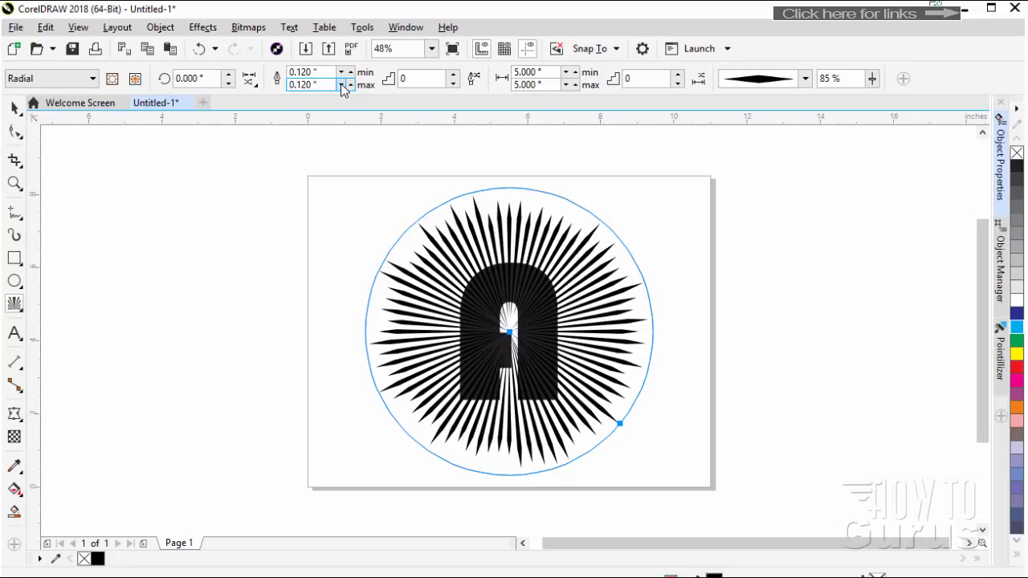
left_click(340, 84)
left_click(340, 84)
left_click(341, 84)
left_click(341, 84)
left_click(340, 83)
left_click(340, 84)
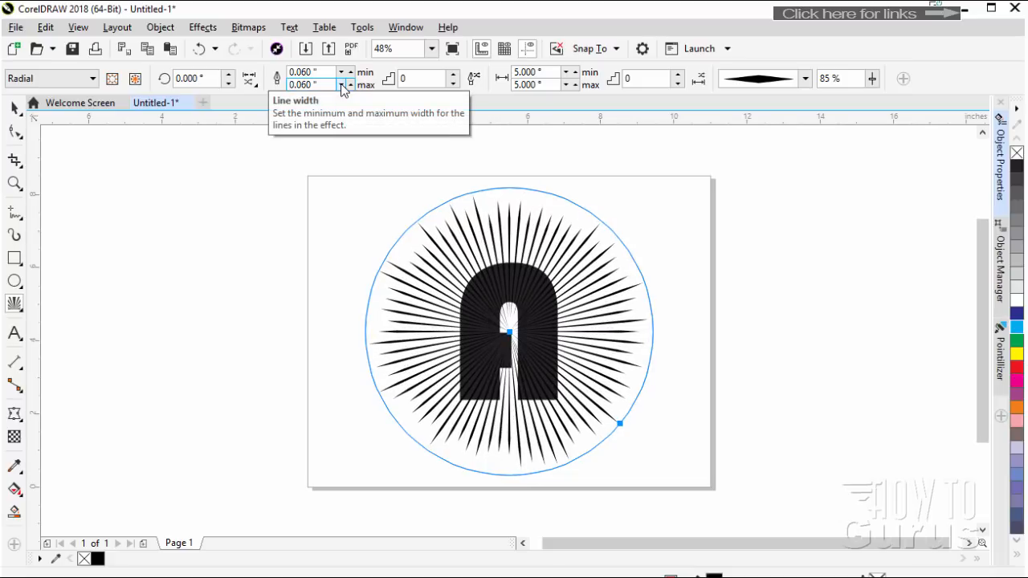
Try a minimum line width of 0.010 inches for the radial lines, and settle on 0.020 inches
left_click(342, 72)
left_click(343, 73)
left_click(342, 72)
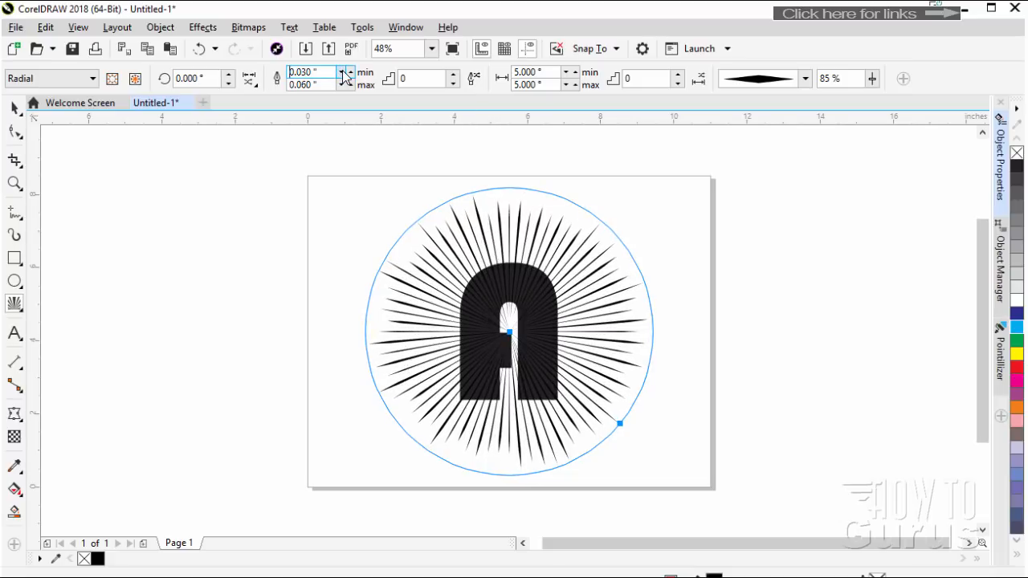
left_click(342, 72)
left_click(343, 72)
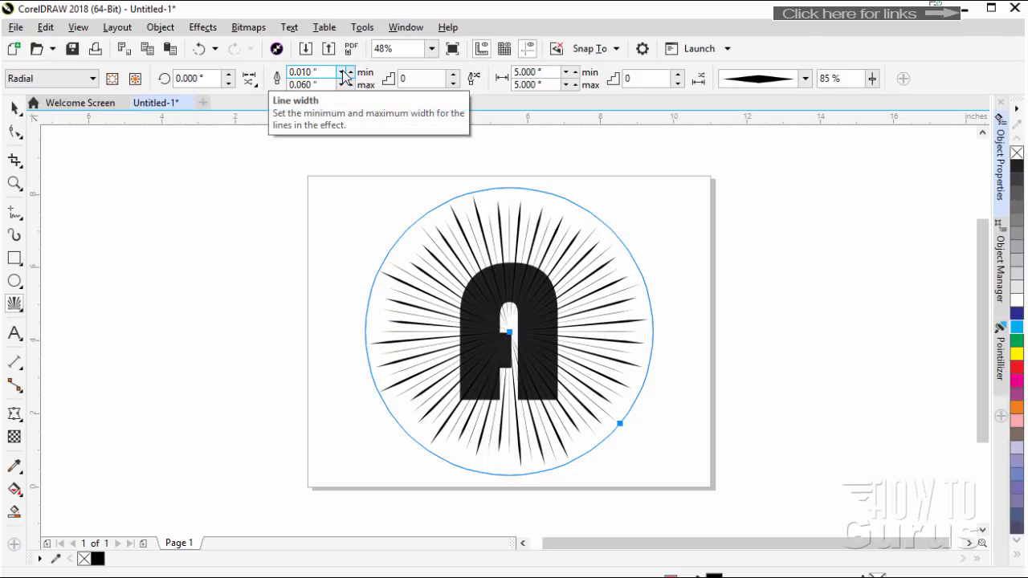
left_click(350, 73)
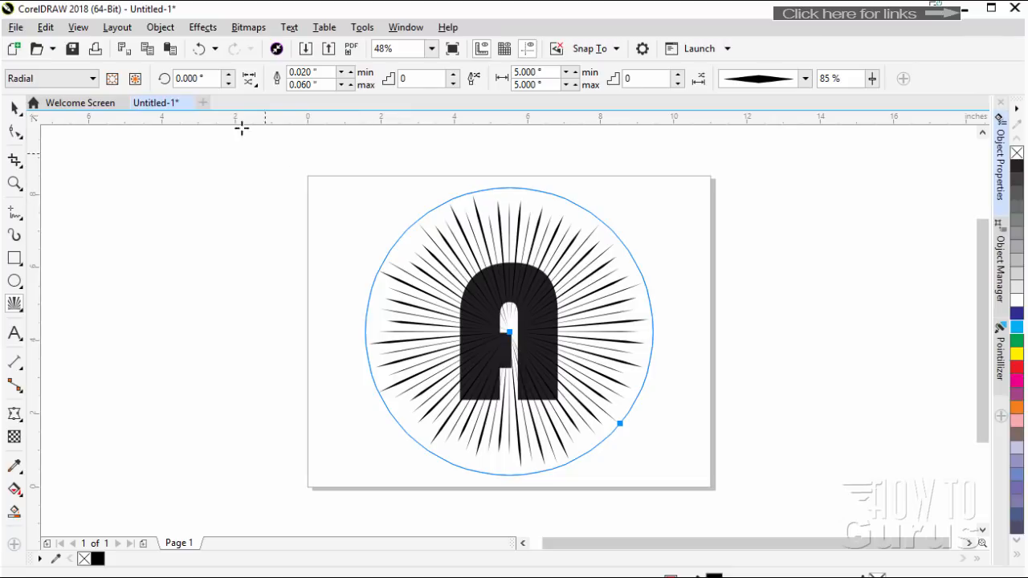
View the random start and end point options, try the straight, elliptical and wedge line styles on the radial lines, and return to the diamond style
left_click(249, 79)
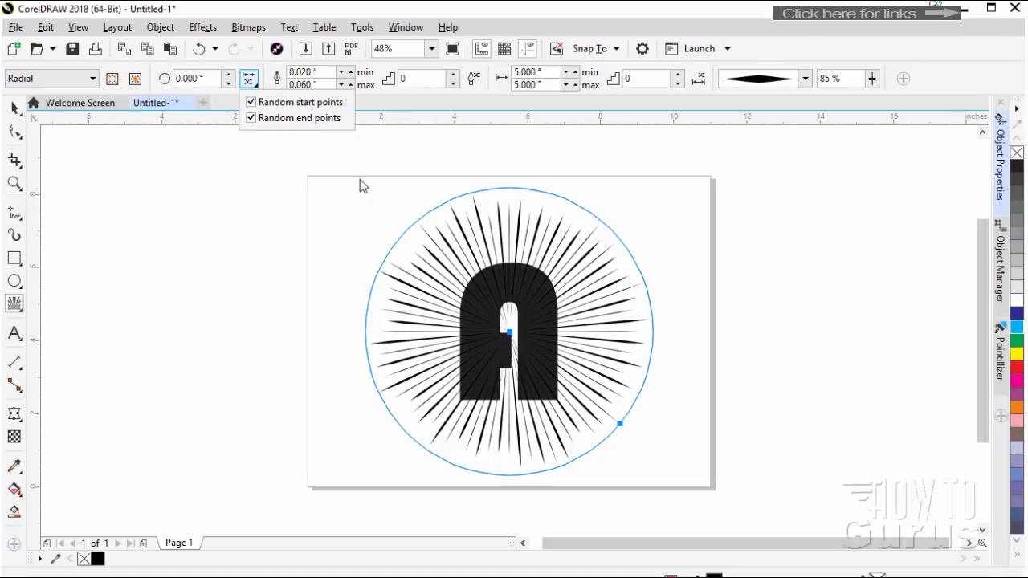
left_click(368, 107)
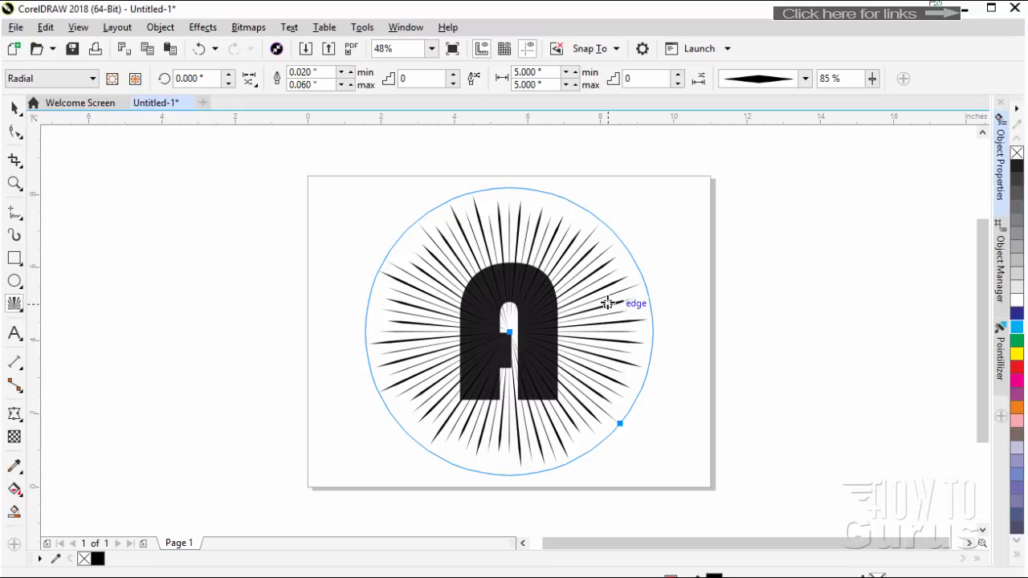
left_click(805, 79)
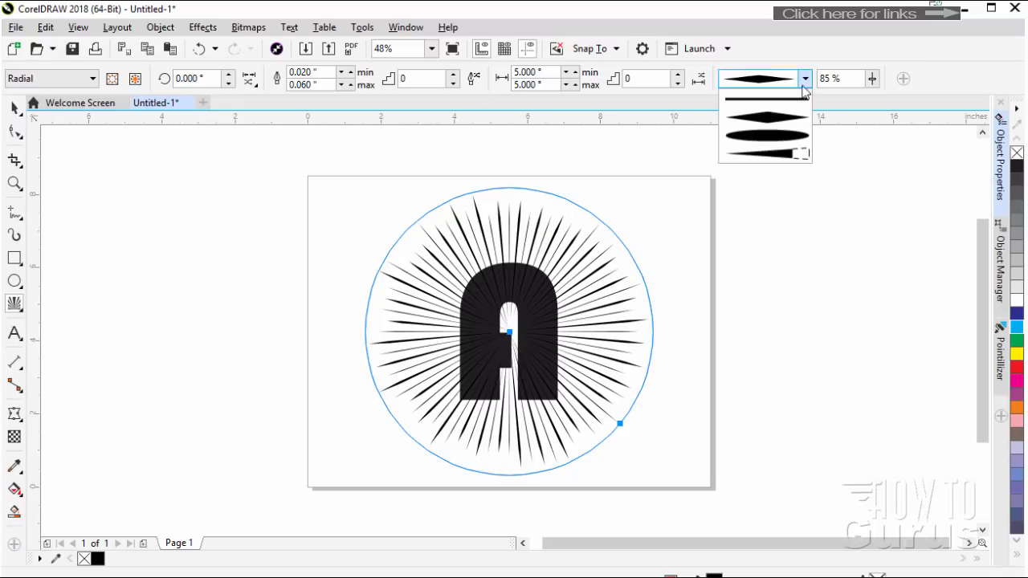
left_click(801, 99)
left_click(805, 78)
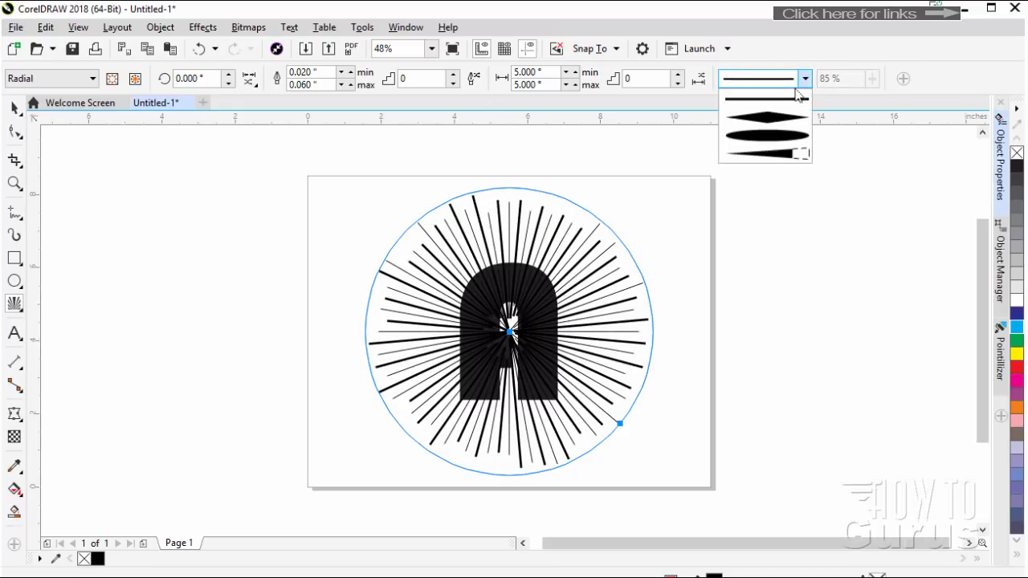
left_click(787, 121)
left_click(805, 78)
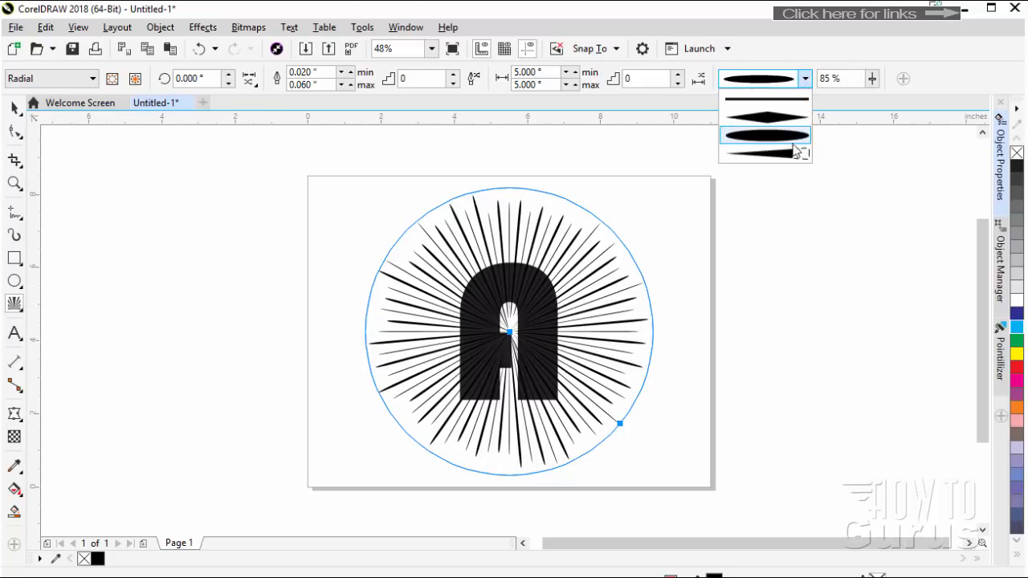
left_click(795, 153)
left_click(805, 80)
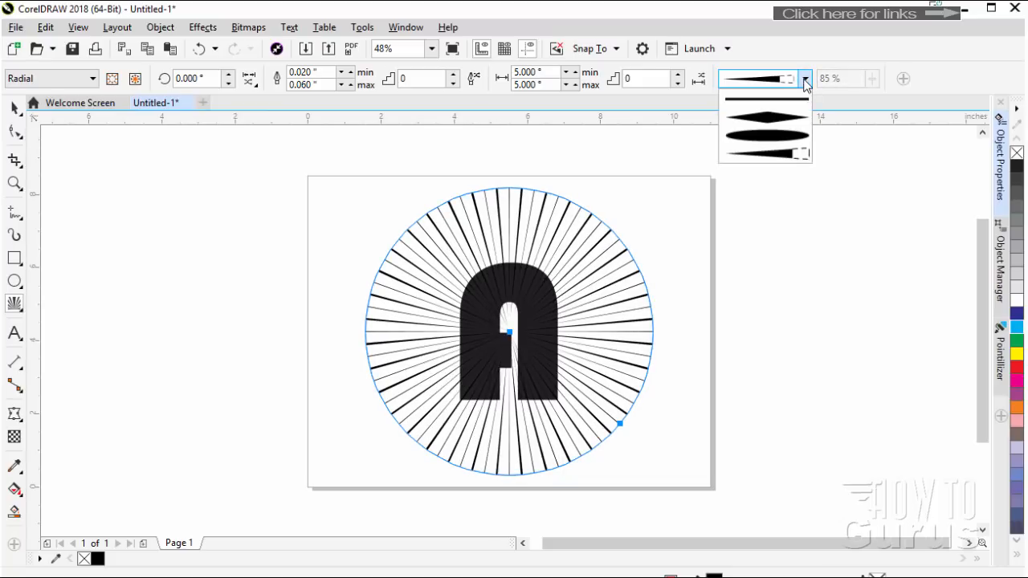
left_click(771, 120)
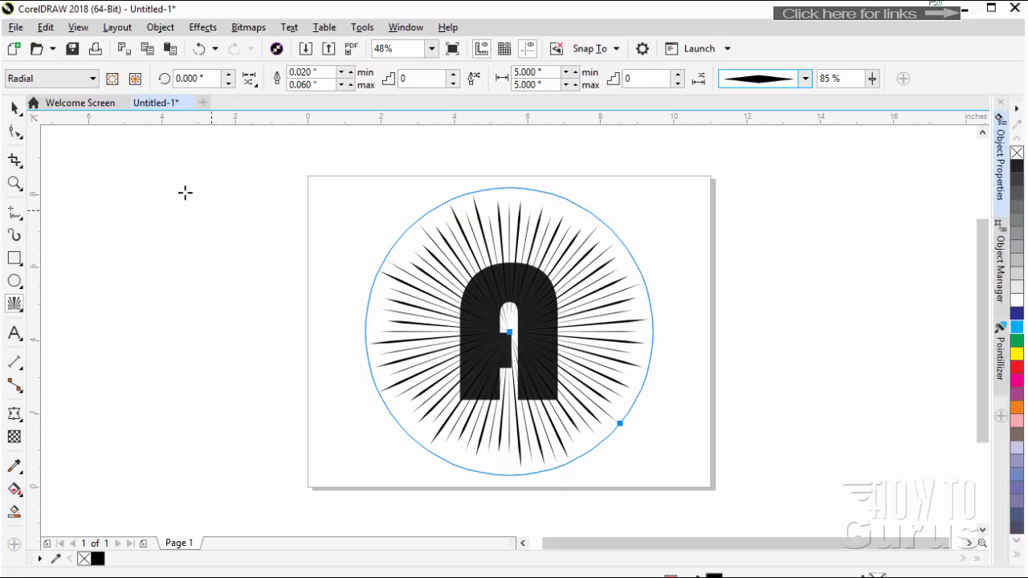
left_click(32, 78)
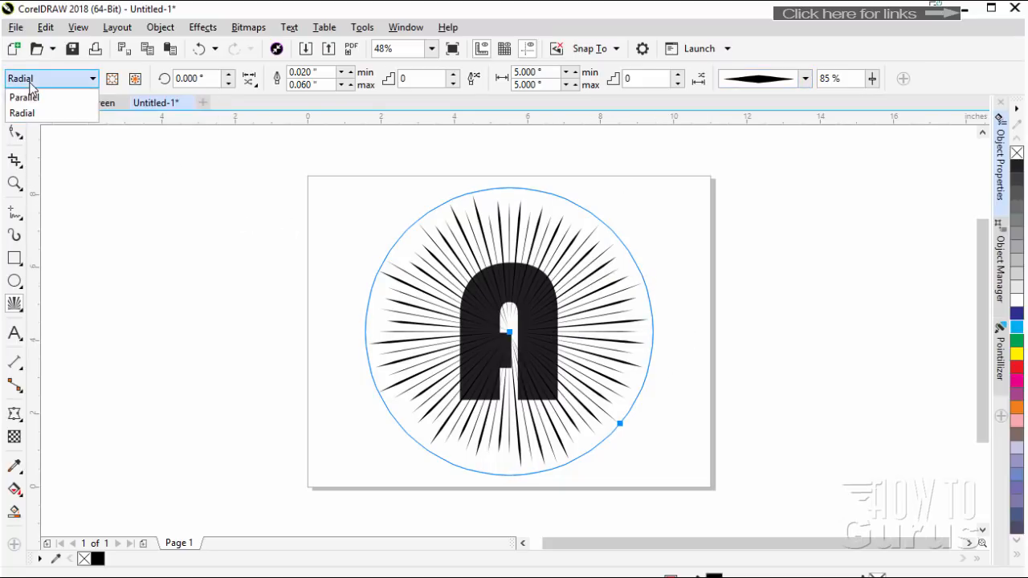
left_click(406, 260)
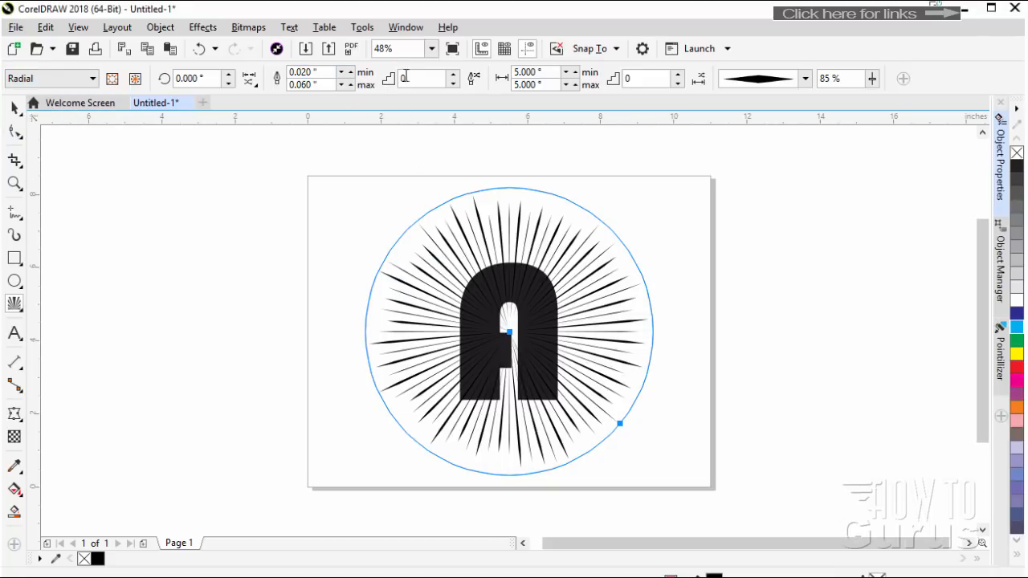
Try raising the line width step of the radial Impact lines gradually through 5 and 10 up to 15
left_click(452, 74)
left_click(453, 74)
left_click(453, 74)
left_click(453, 74)
left_click(453, 74)
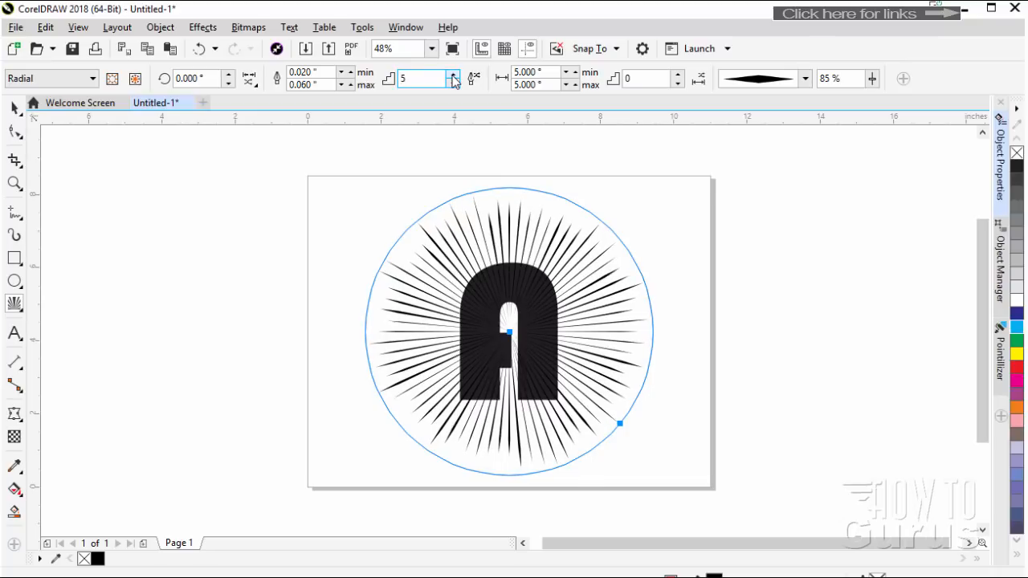
left_click(452, 74)
left_click(453, 74)
left_click(453, 74)
left_click(453, 74)
left_click(453, 73)
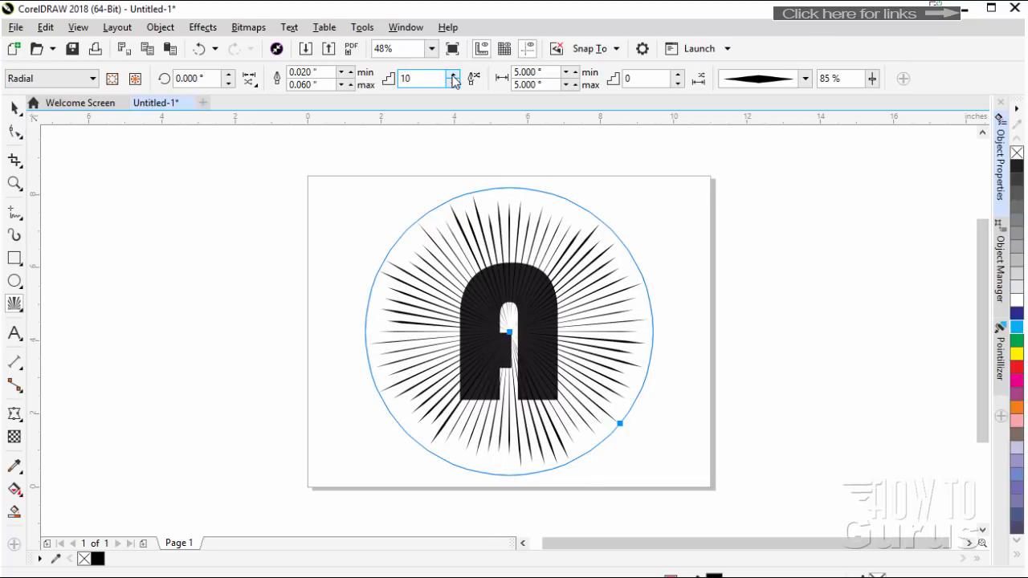
left_click(453, 74)
left_click(452, 74)
left_click(453, 74)
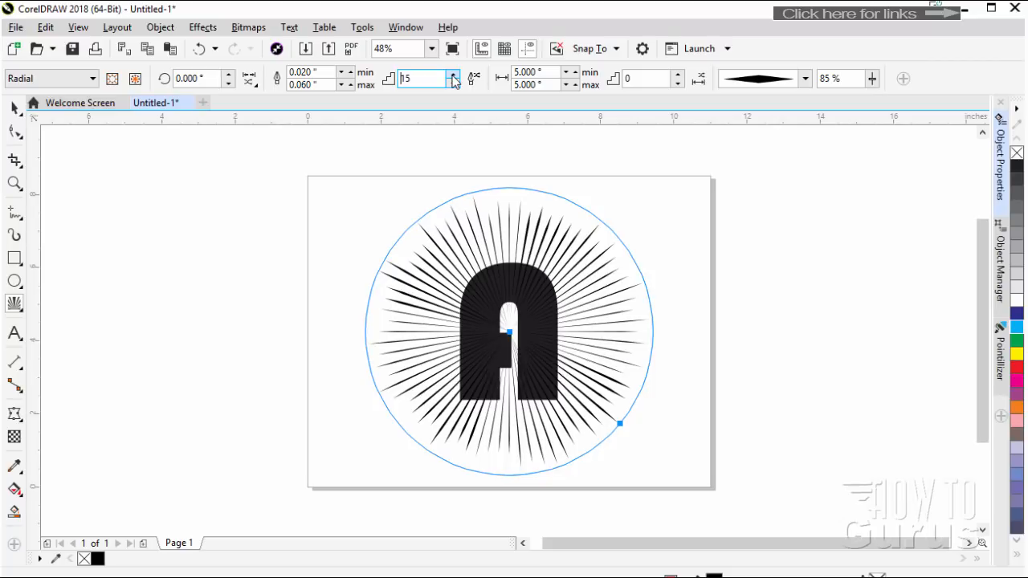
Bring the line width step of the radial Impact lines back down to 0
left_click(456, 84)
left_click(456, 84)
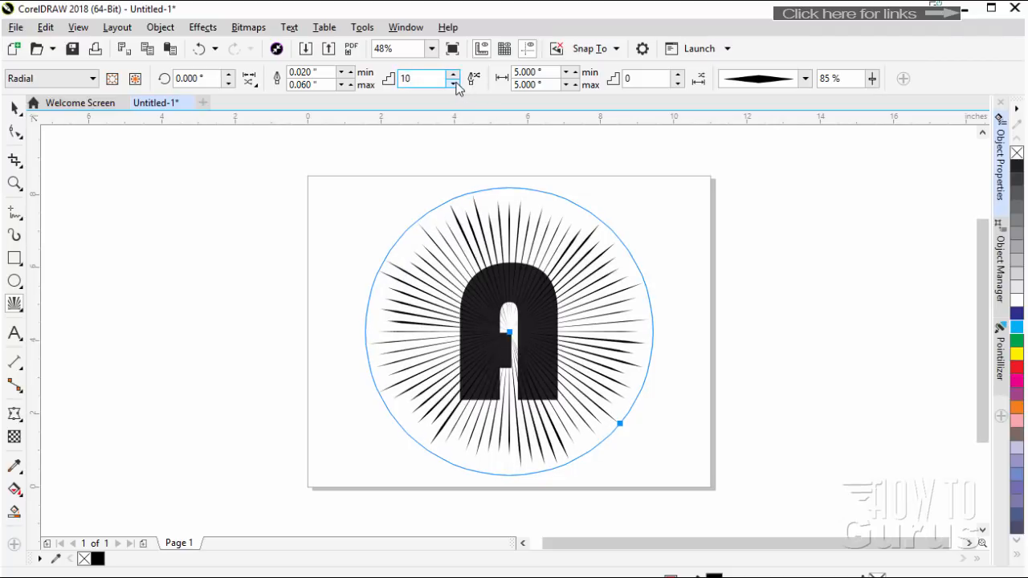
left_click(456, 84)
left_click(456, 84)
left_click(456, 84)
left_click(456, 84)
left_click(456, 83)
left_click(457, 84)
left_click(455, 84)
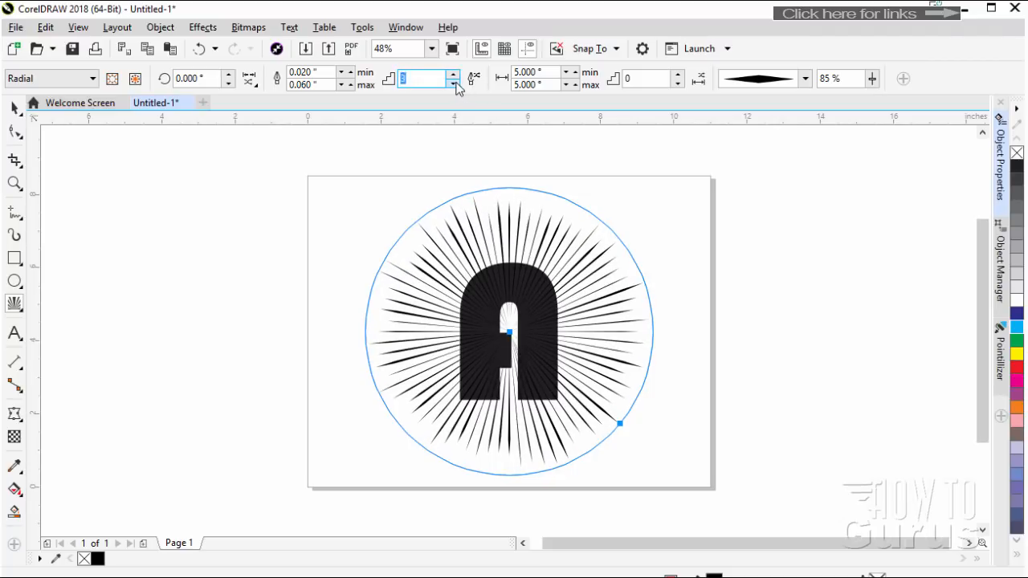
left_click(454, 83)
left_click(455, 83)
left_click(455, 83)
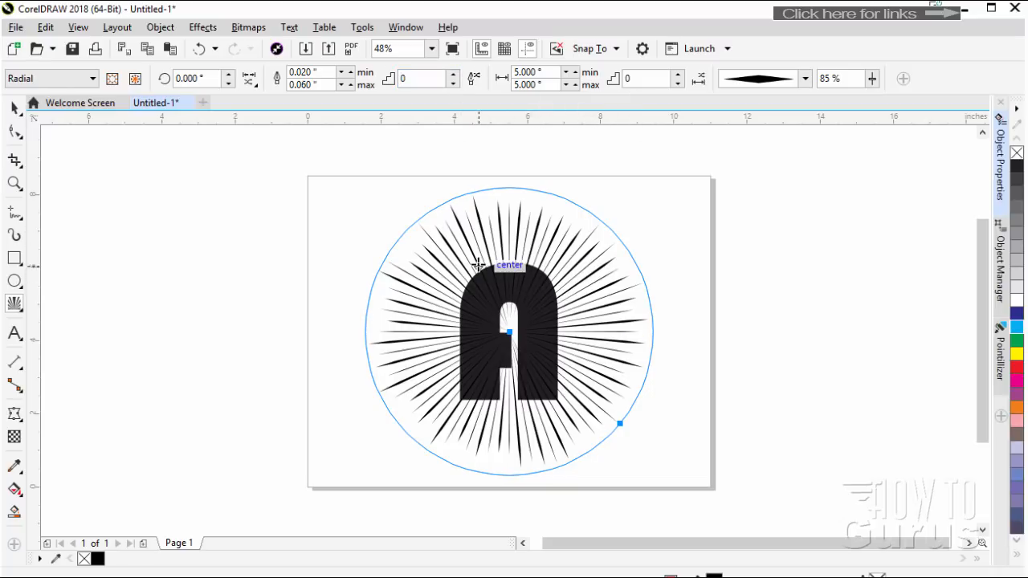
Recolor the radial lines' uniform fill, trying red #BF2828 and blue #2832BF, and settle on pinkish red #BF2860
left_click(1000, 181)
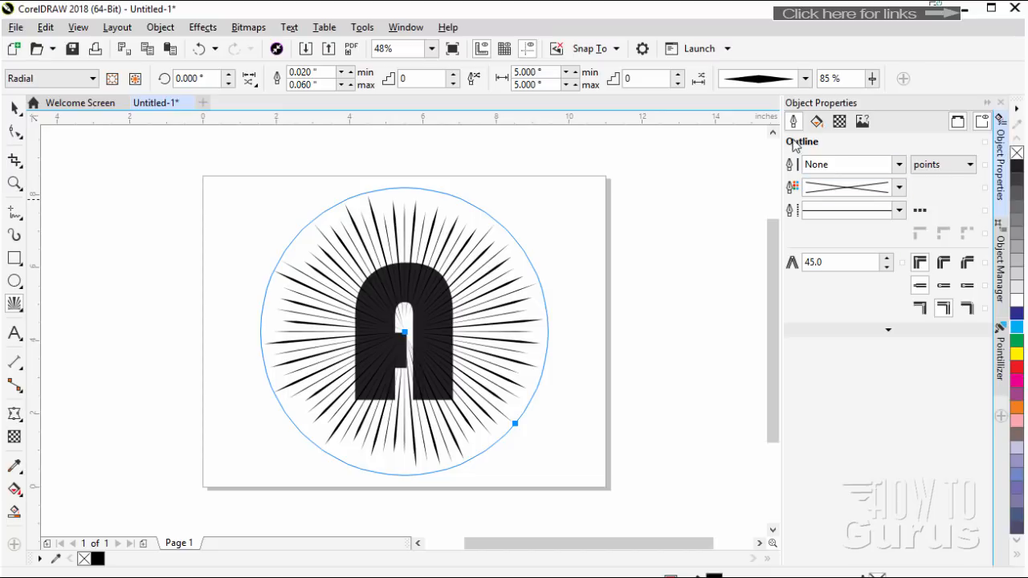
left_click(816, 121)
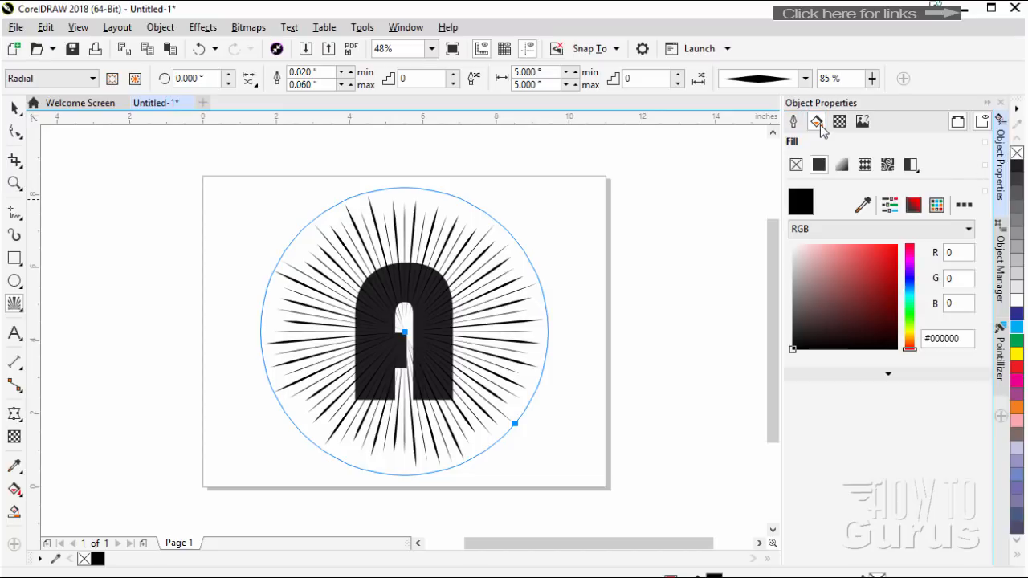
left_click(875, 271)
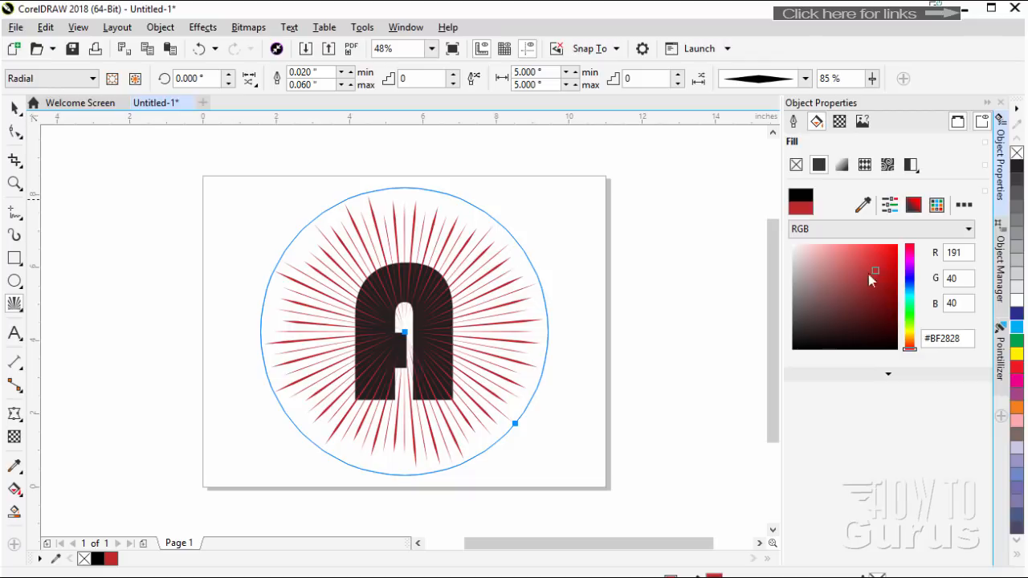
left_click(912, 279)
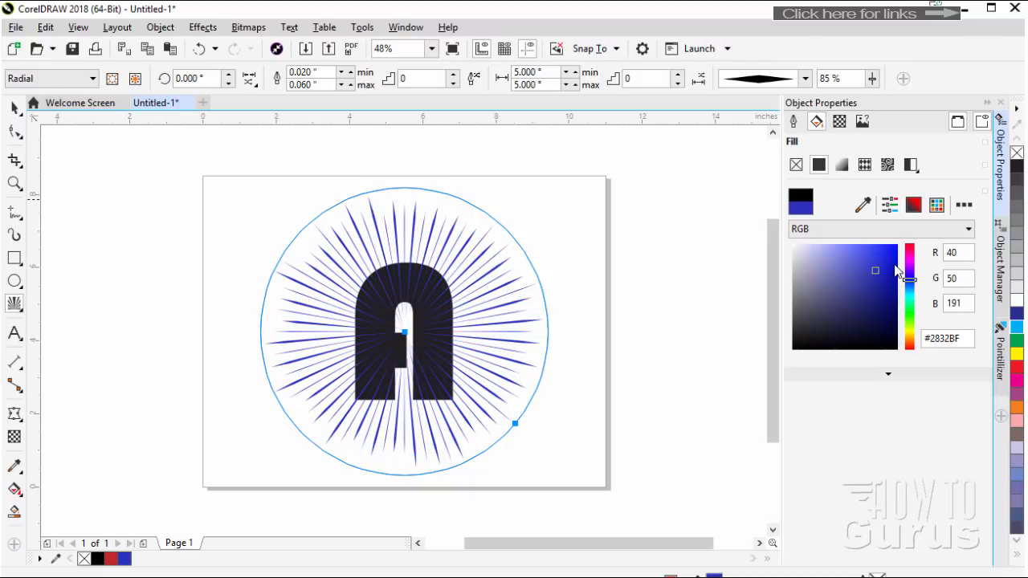
left_click(911, 254)
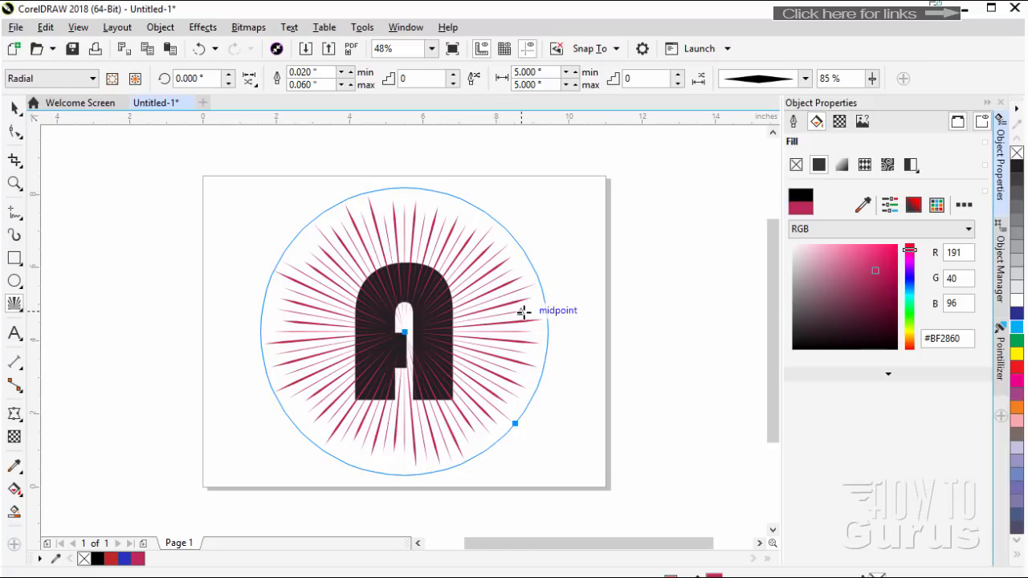
Give the radial lines an elliptical fountain fill from pinkish red to white, with the blend midpoint at 24%
left_click(842, 165)
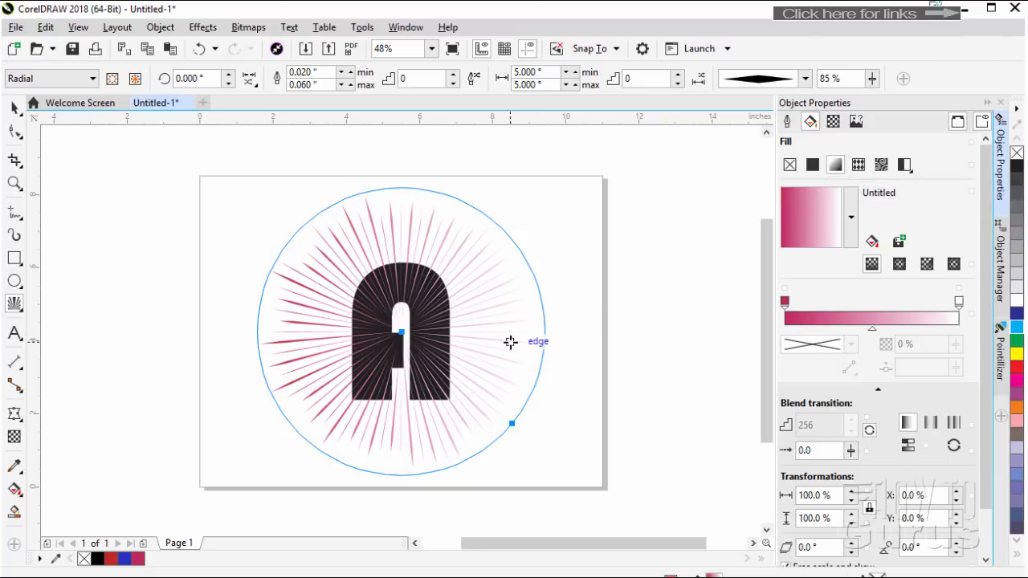
left_click(900, 265)
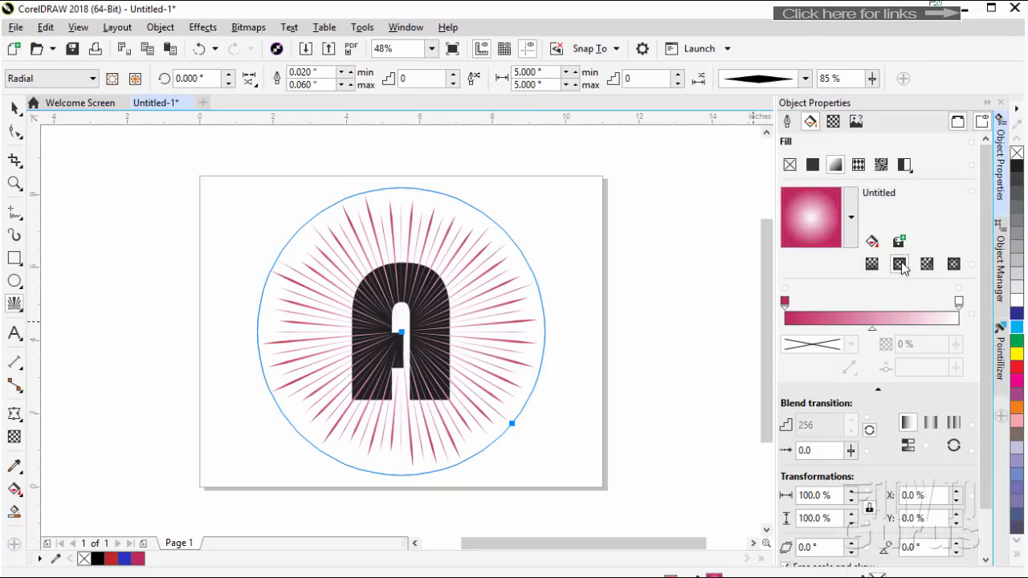
left_click_drag(873, 331, 826, 331)
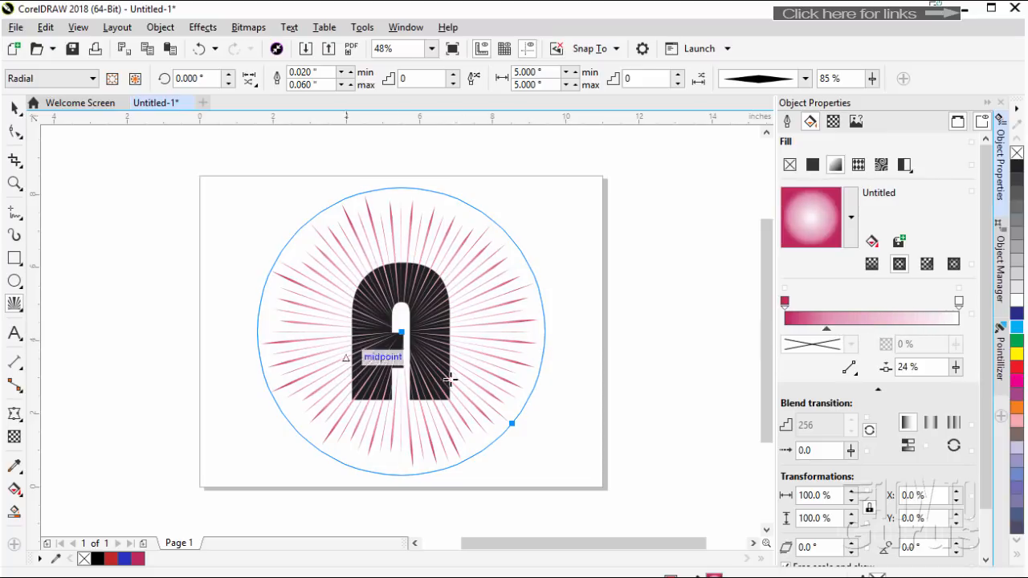
left_click(986, 103)
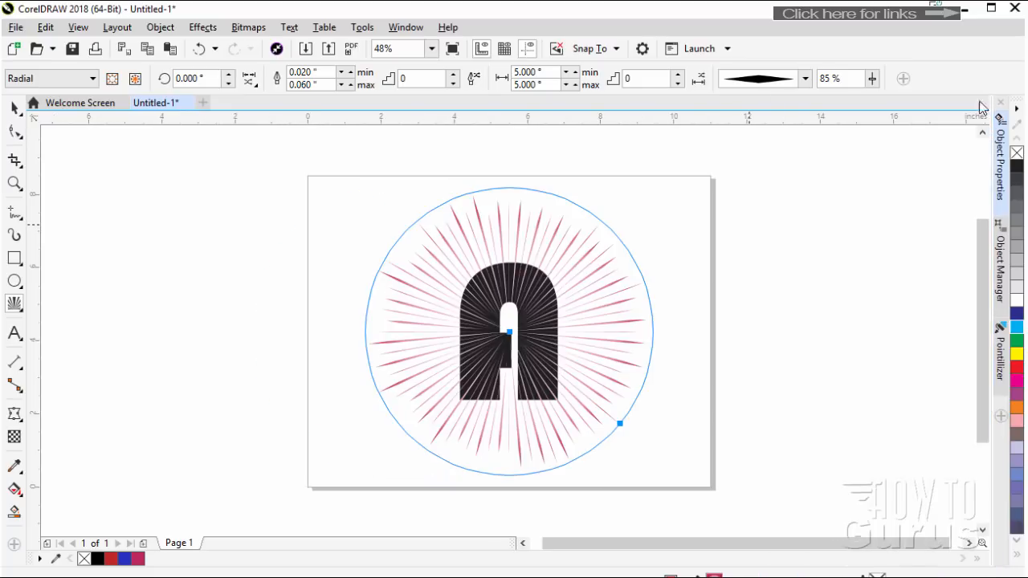
Send the radial lines to the back of the page behind the letter A, and deselect them
right_click(420, 266)
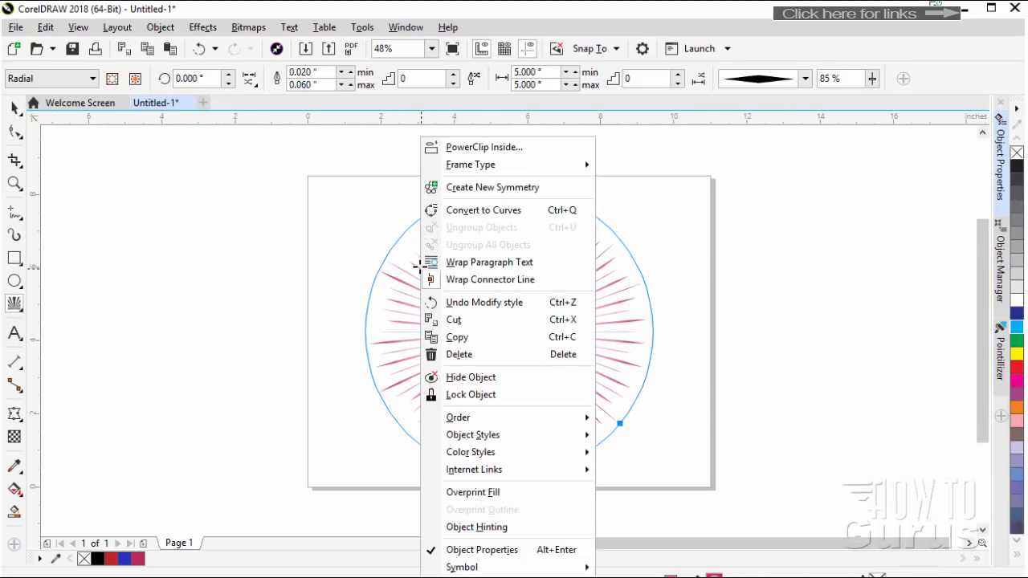
mouse_move(498, 418)
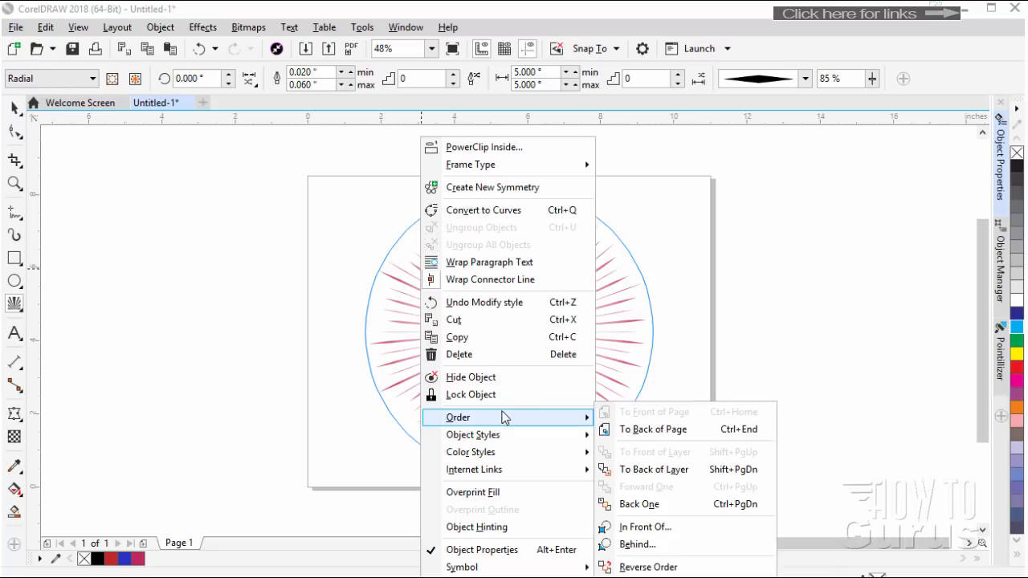
left_click(653, 429)
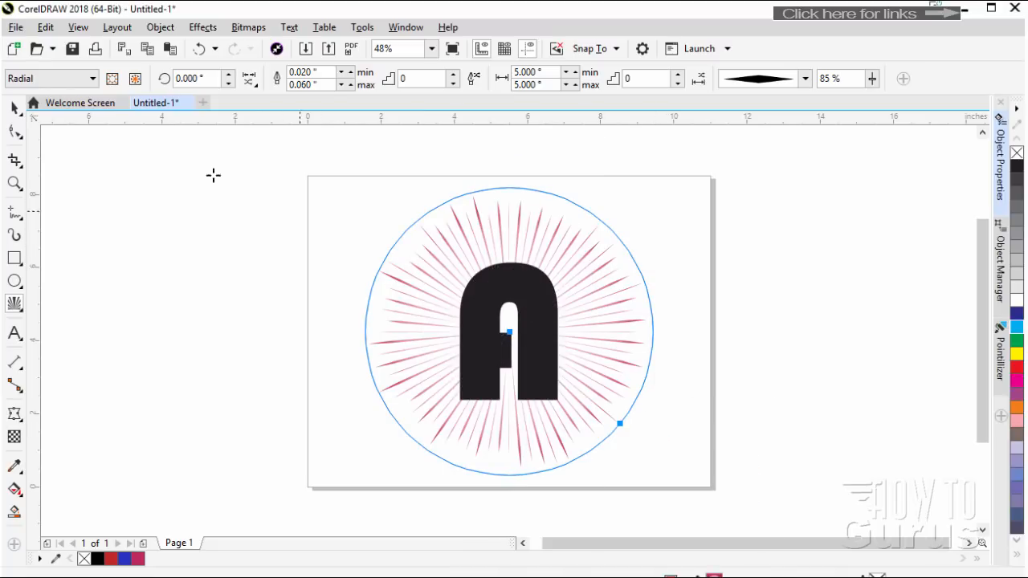
left_click(16, 110)
left_click(684, 372)
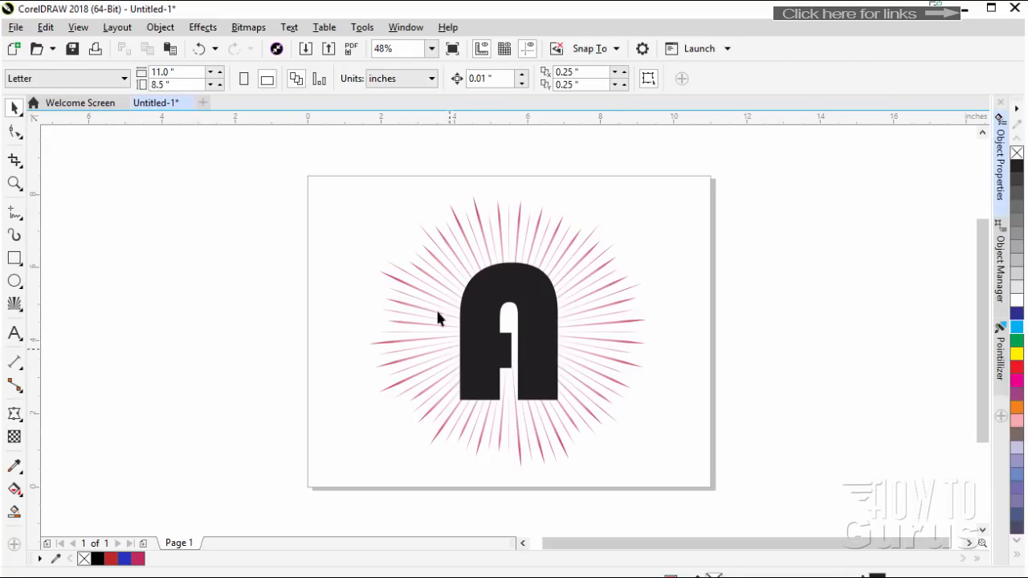
left_click(16, 305)
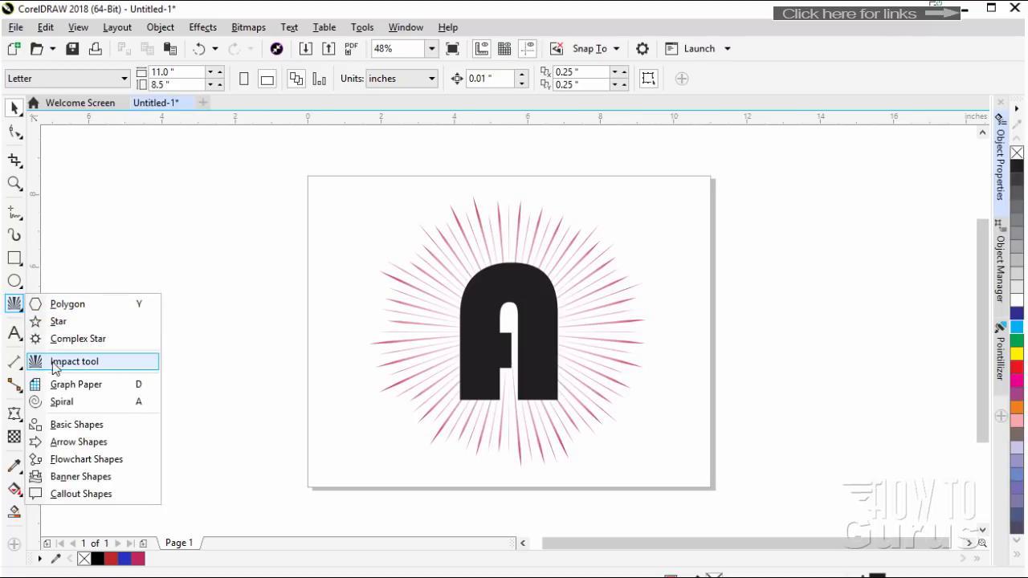
left_click(206, 359)
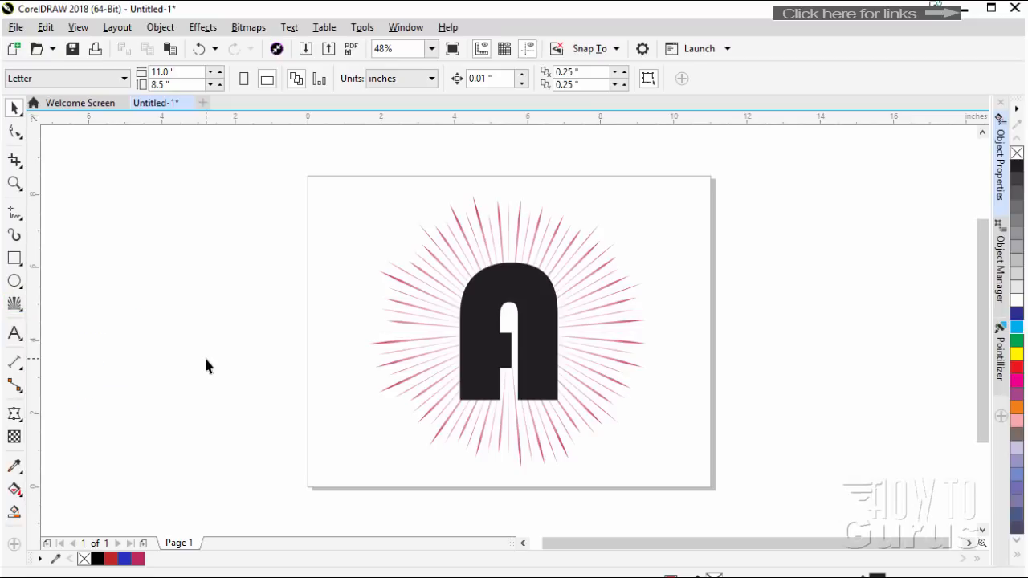